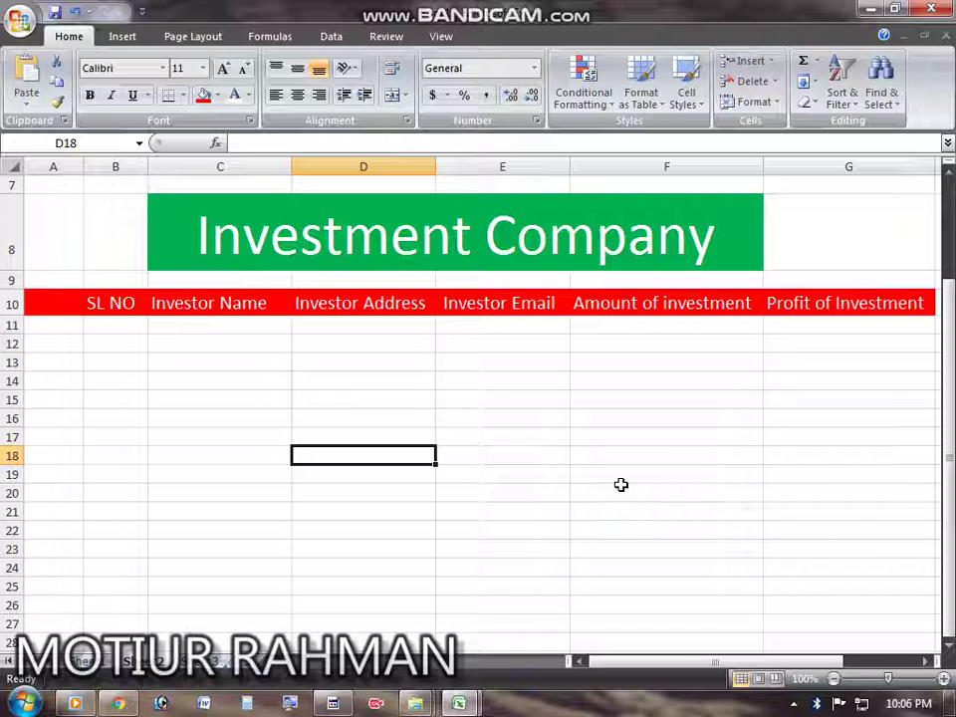
# Step: Select the empty entry cells under each table header in turn, from Investor Name to Amount of investment
pyautogui.moveTo(116, 339); pyautogui.dragTo(842, 530)
pyautogui.click(676, 451)
pyautogui.moveTo(55, 344); pyautogui.dragTo(868, 594)
pyautogui.click(644, 509)
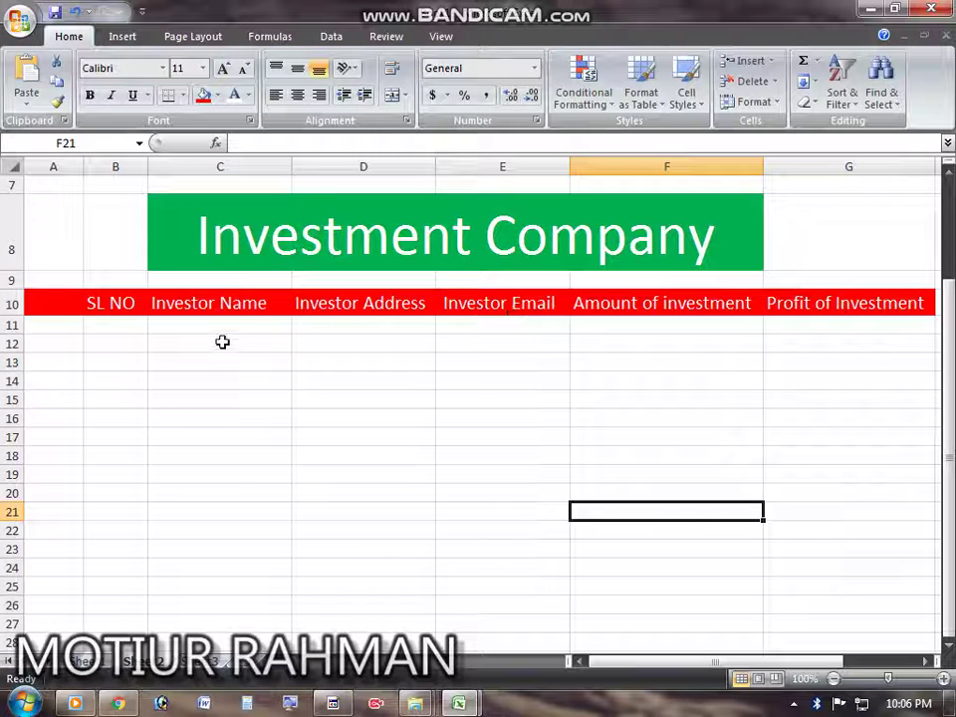
pyautogui.moveTo(221, 326); pyautogui.dragTo(238, 492)
pyautogui.moveTo(225, 345); pyautogui.dragTo(230, 587)
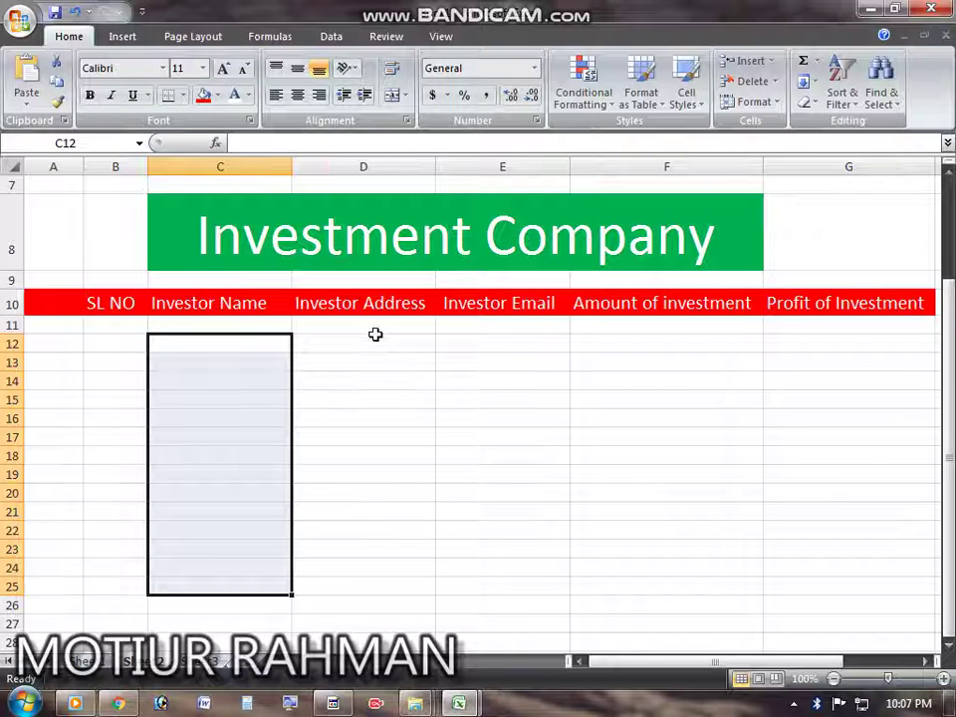
pyautogui.moveTo(375, 342); pyautogui.dragTo(376, 604)
pyautogui.moveTo(527, 345); pyautogui.dragTo(528, 403)
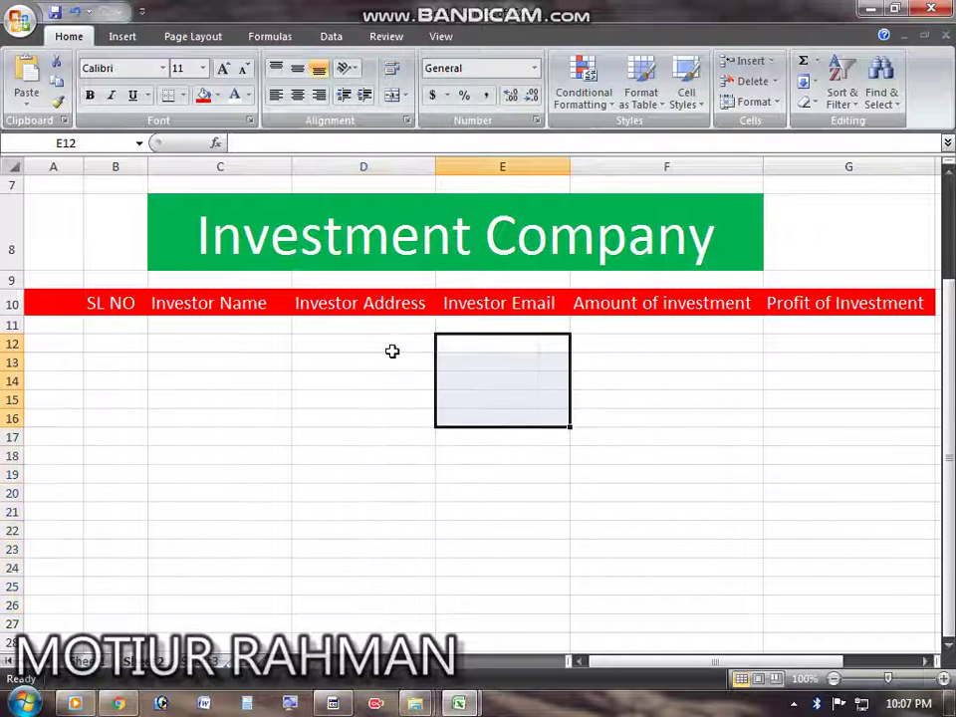
pyautogui.moveTo(380, 345); pyautogui.dragTo(376, 586)
pyautogui.moveTo(524, 330); pyautogui.dragTo(525, 529)
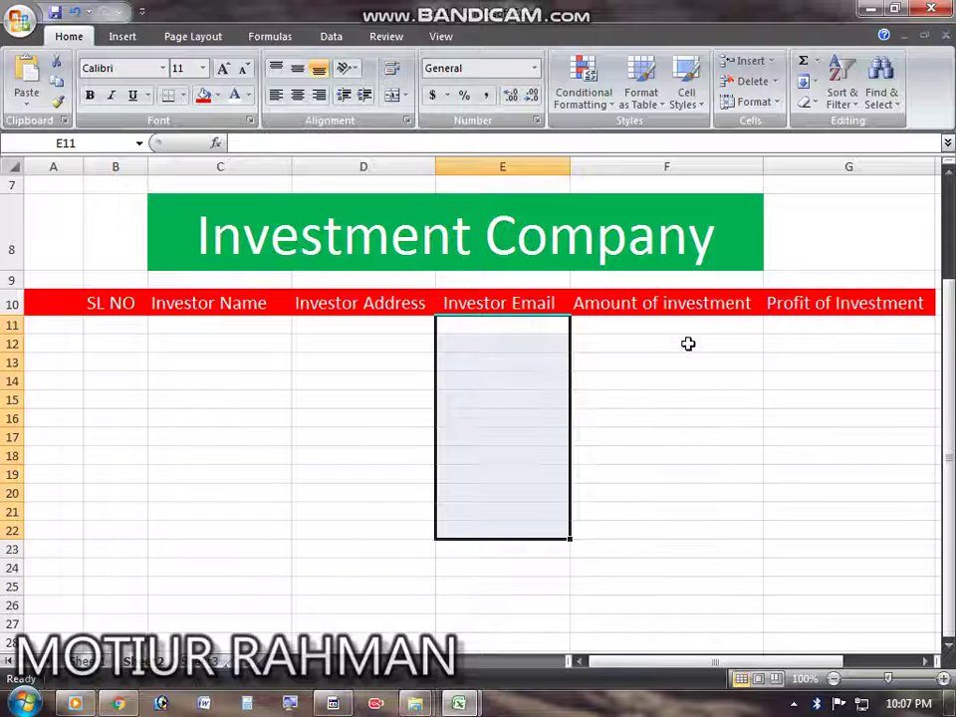
pyautogui.moveTo(689, 344); pyautogui.dragTo(687, 519)
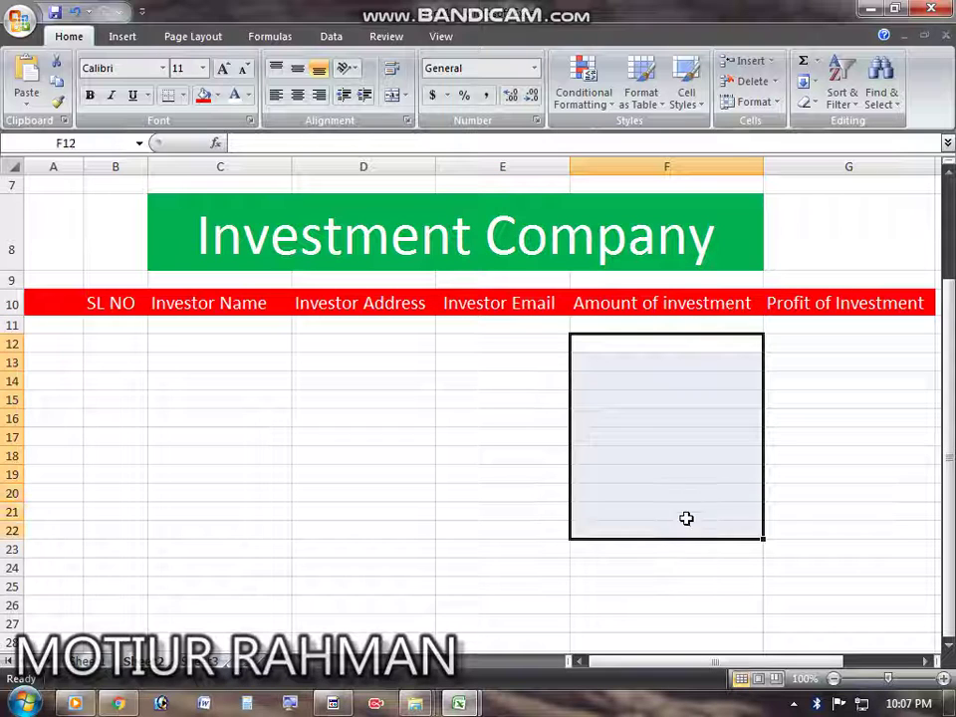
# Step: Select Amount of investment cells F11 down to row 25 and Profit of Investment cells G11:G24
pyautogui.click(694, 321)
pyautogui.moveTo(692, 322); pyautogui.dragTo(687, 475)
pyautogui.click(330, 709)
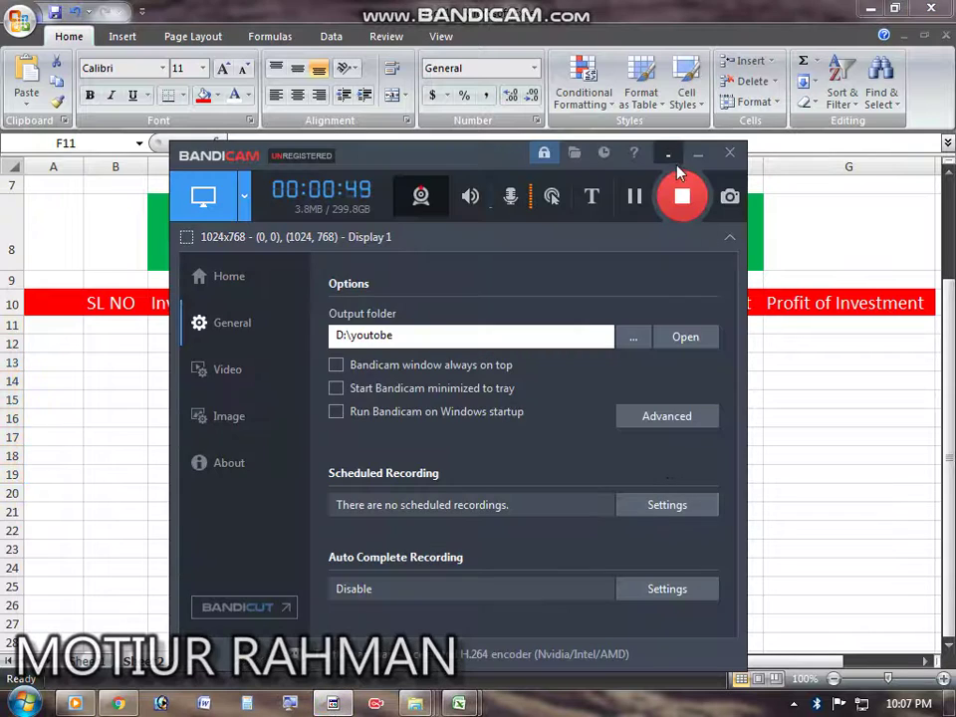
pyautogui.click(697, 152)
pyautogui.moveTo(689, 318); pyautogui.dragTo(682, 592)
pyautogui.click(674, 525)
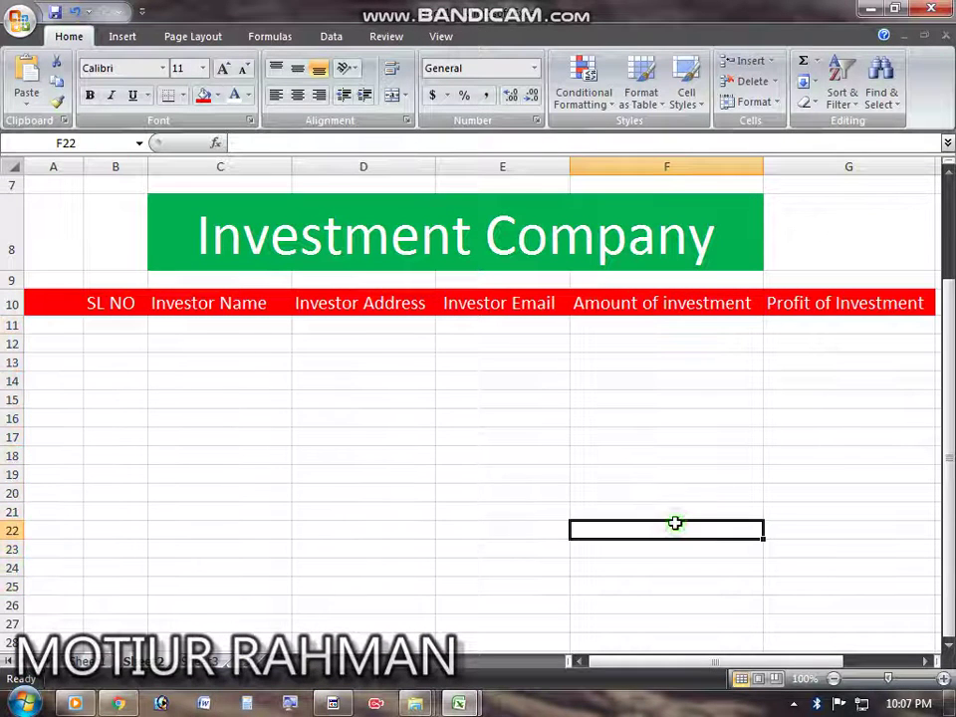
pyautogui.moveTo(870, 325); pyautogui.dragTo(860, 555)
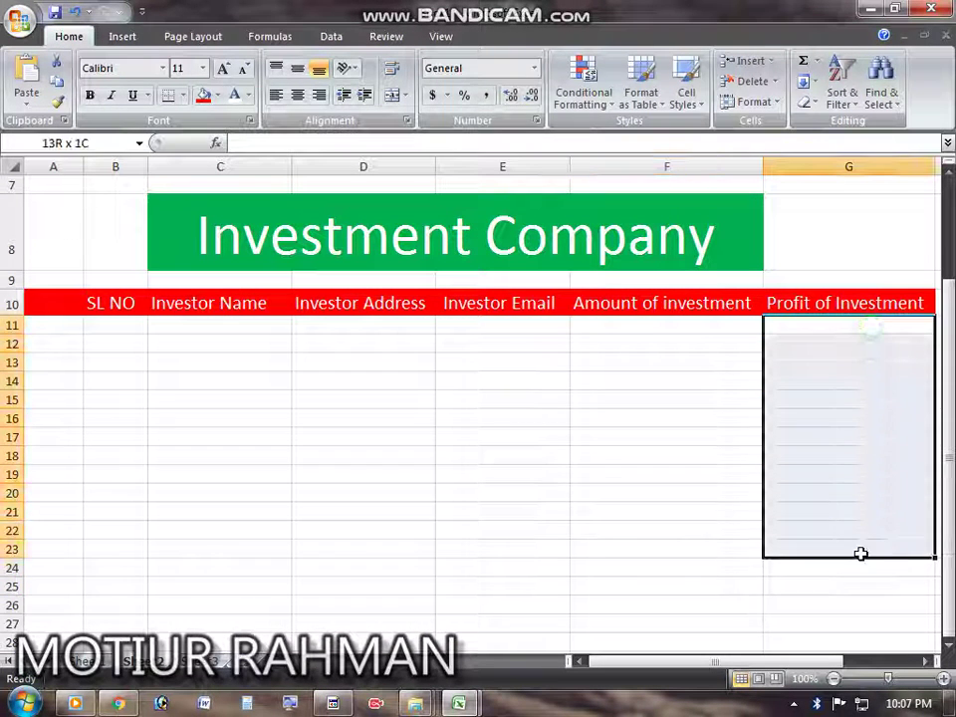
pyautogui.moveTo(869, 325); pyautogui.dragTo(850, 495)
pyautogui.click(838, 559)
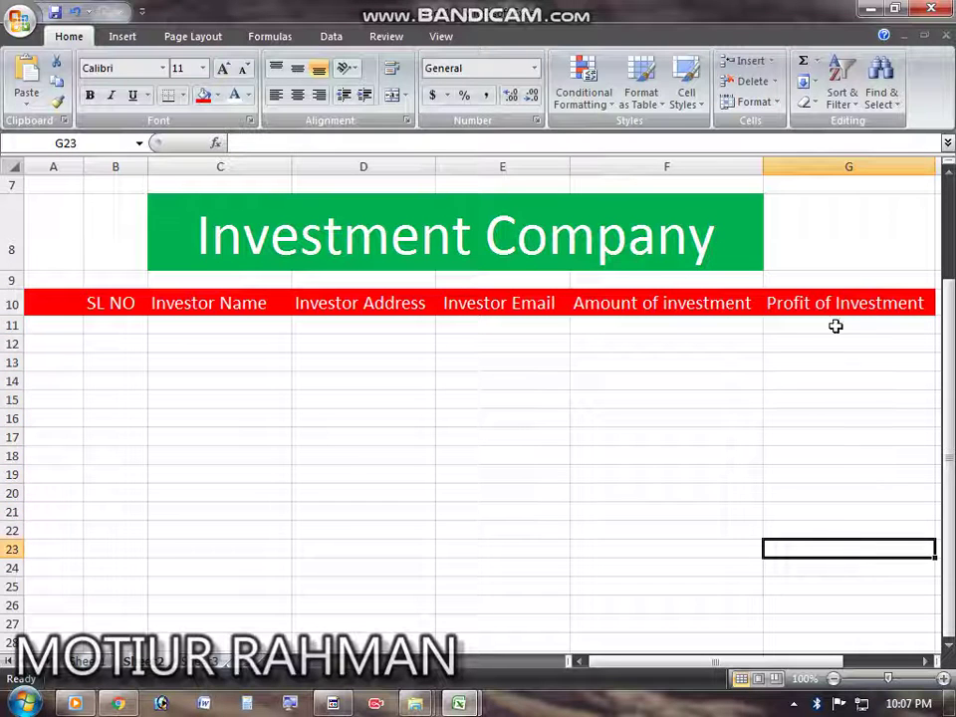
pyautogui.moveTo(836, 325); pyautogui.dragTo(815, 556)
# Step: Reselect the Amount of investment cells from F11 to about row 26, then deselect
pyautogui.click(693, 418)
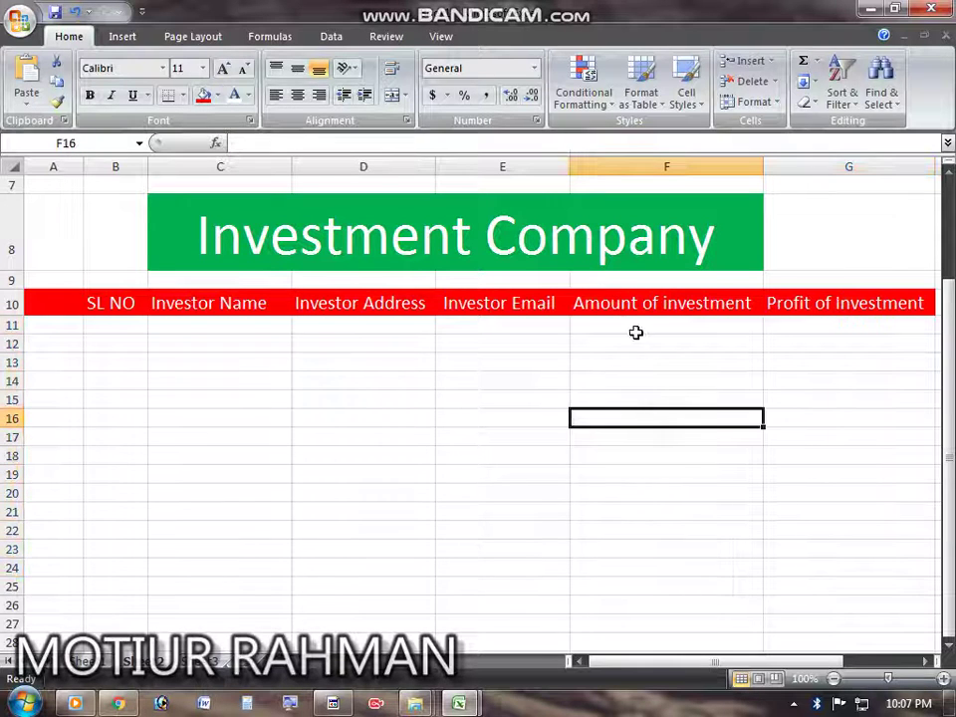
pyautogui.moveTo(637, 331); pyautogui.dragTo(646, 627)
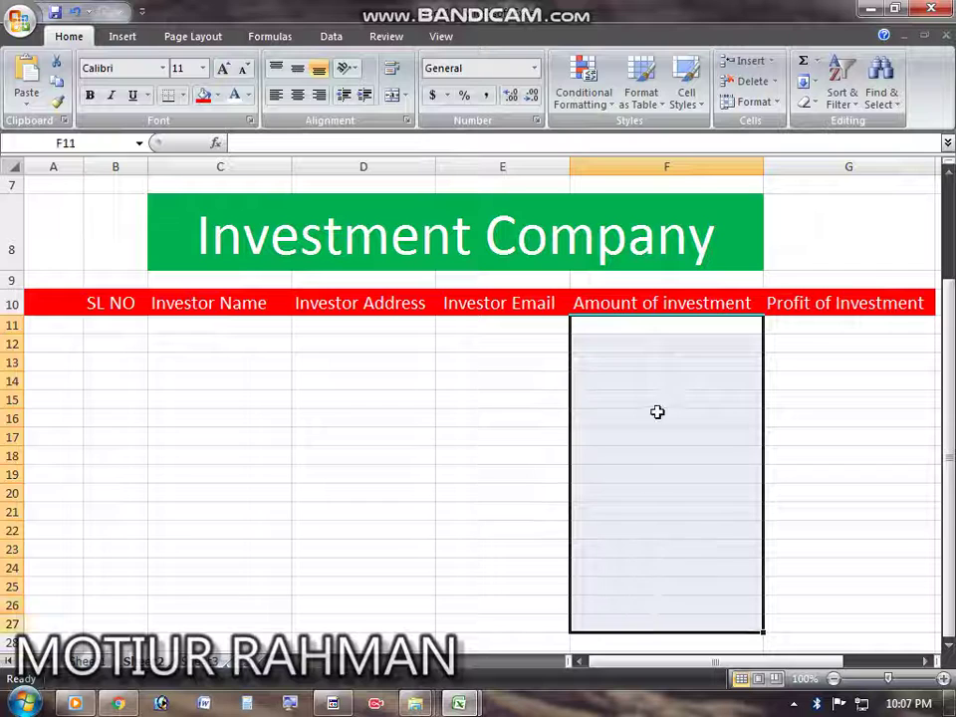
pyautogui.click(657, 324)
pyautogui.moveTo(664, 325); pyautogui.dragTo(666, 596)
pyautogui.click(666, 378)
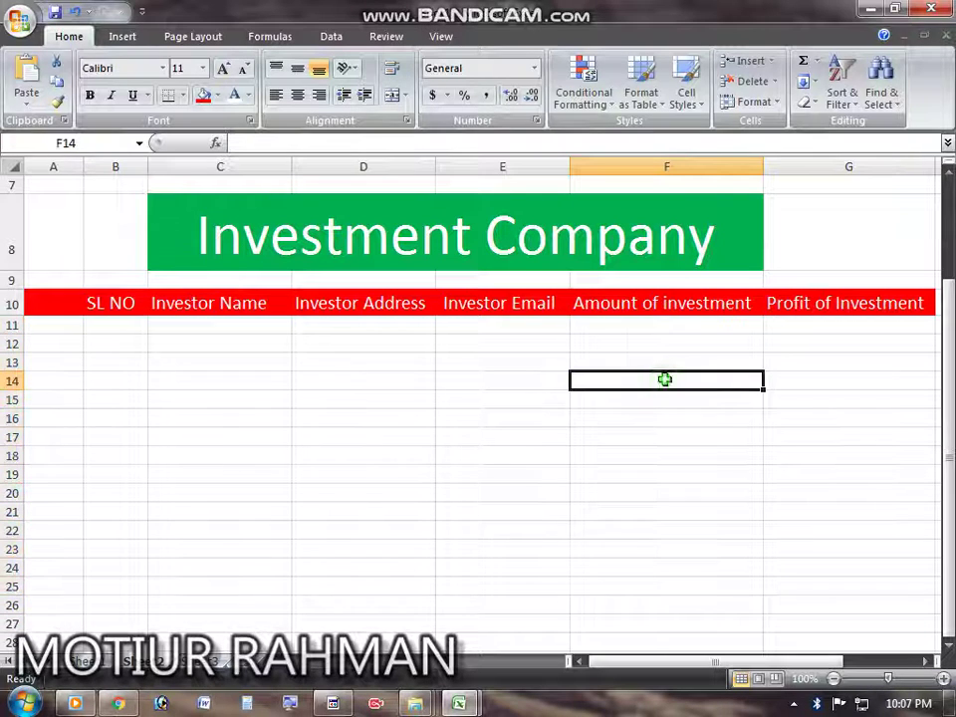
pyautogui.click(663, 332)
pyautogui.moveTo(663, 332); pyautogui.dragTo(662, 608)
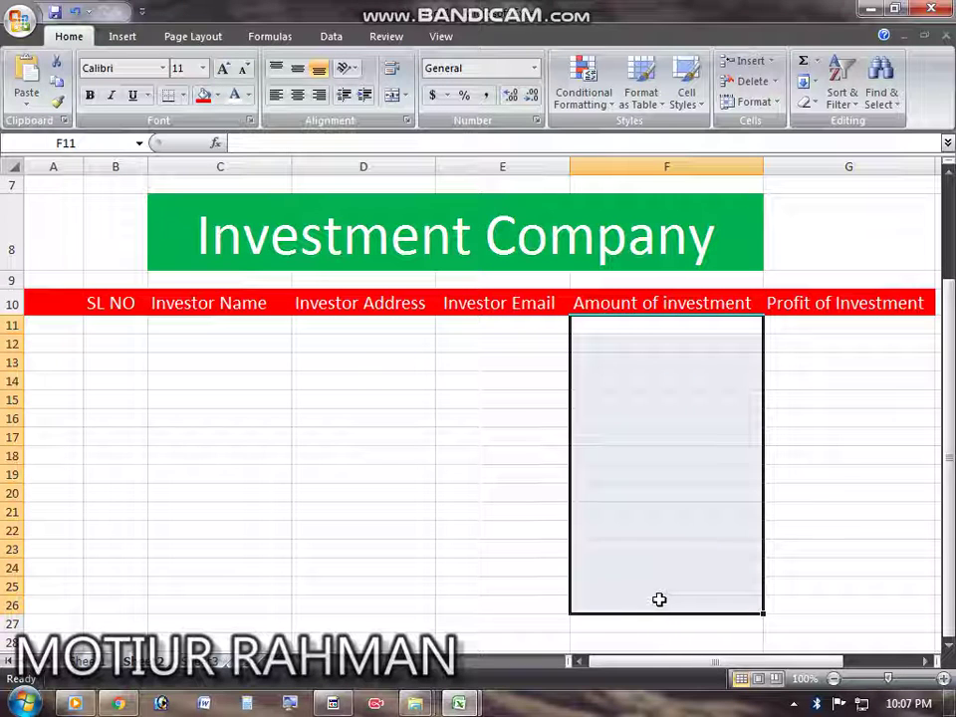
pyautogui.scroll(-4, 669, 419)
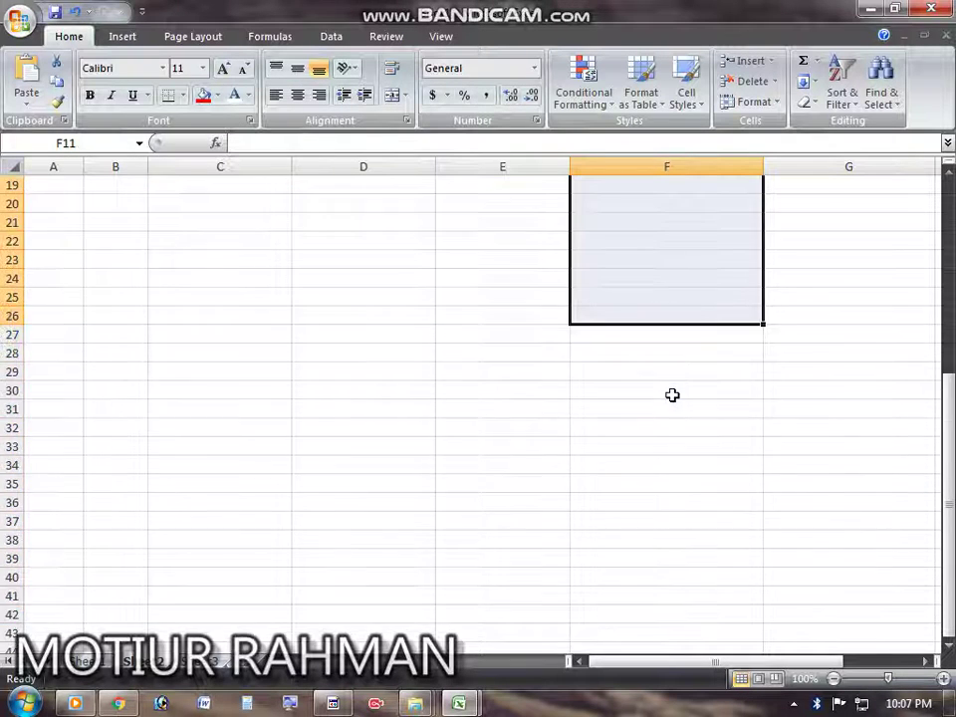
pyautogui.scroll(3, 669, 413)
pyautogui.click(654, 527)
pyautogui.moveTo(617, 530); pyautogui.dragTo(663, 536)
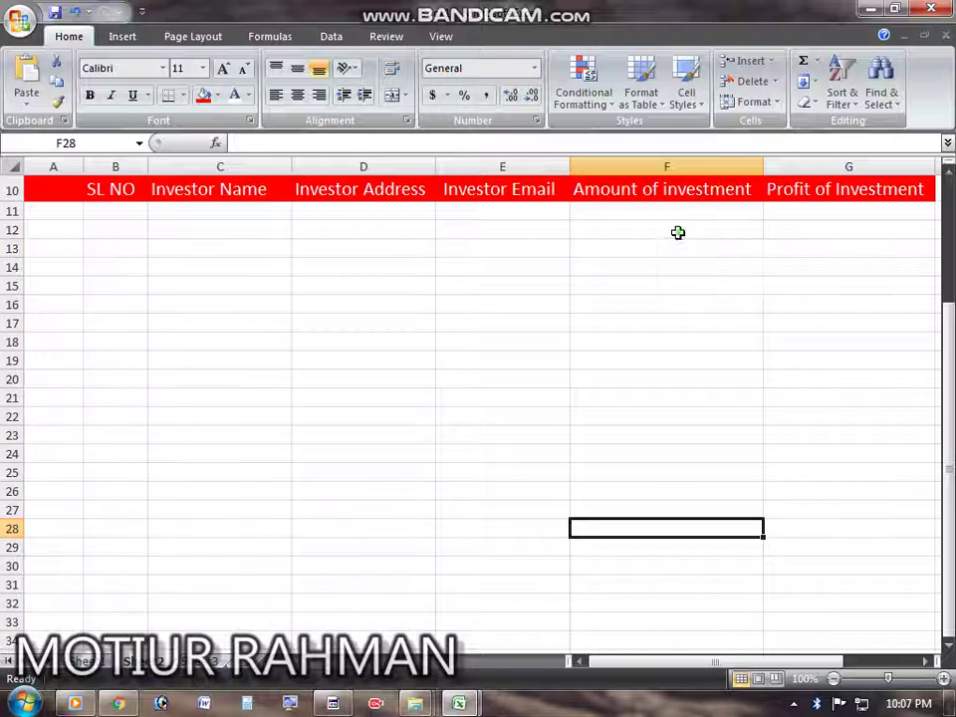
pyautogui.moveTo(676, 230); pyautogui.dragTo(701, 510)
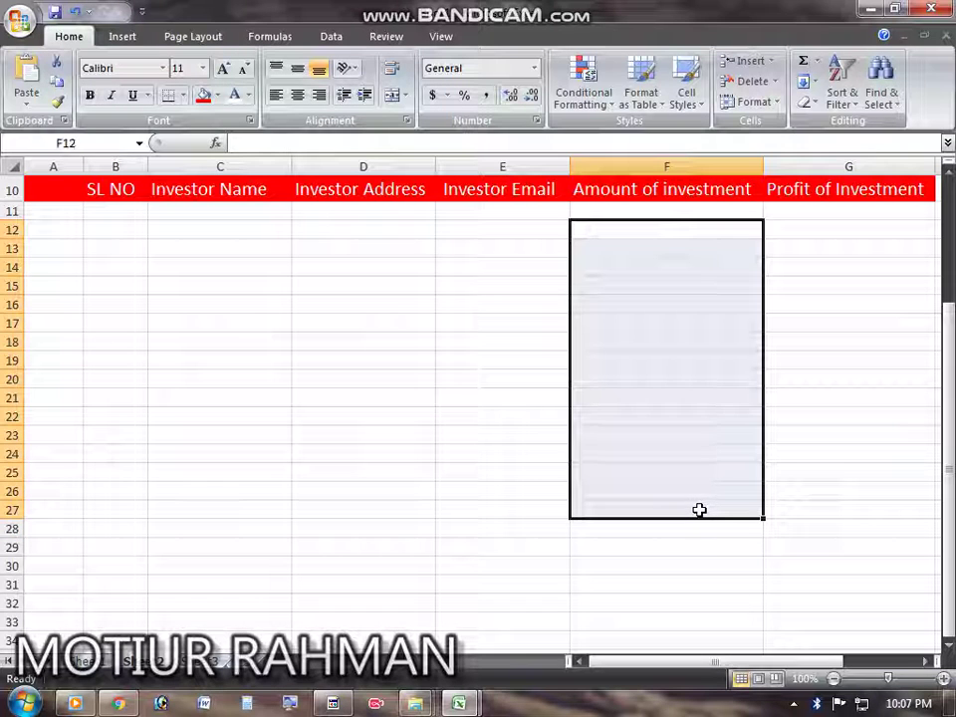
pyautogui.click(416, 393)
pyautogui.scroll(3, 417, 435)
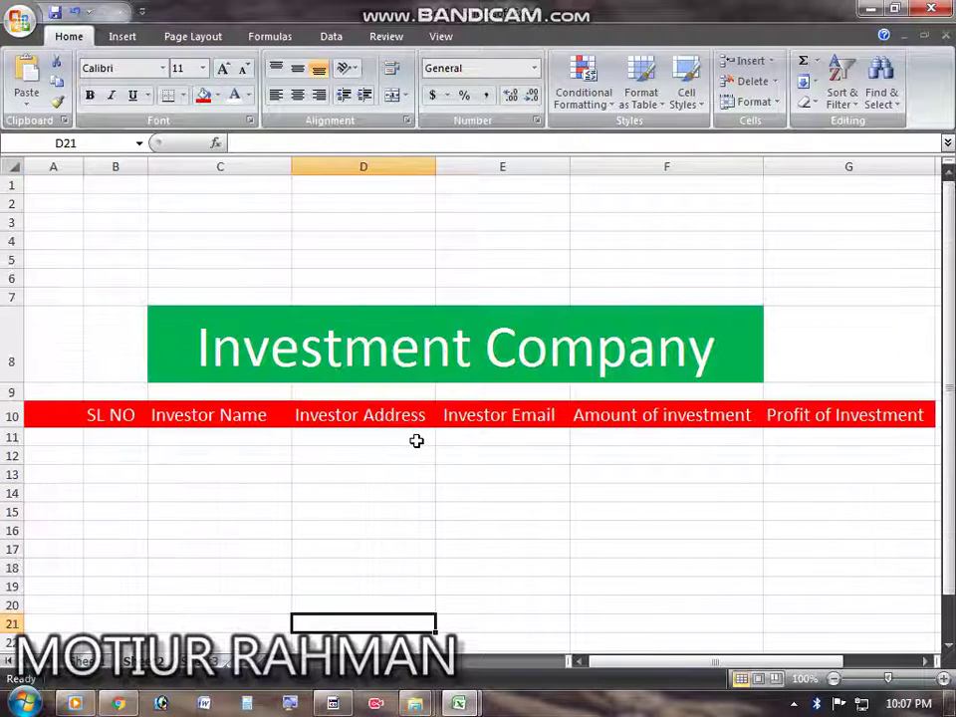
pyautogui.scroll(-3, 416, 438)
pyautogui.scroll(2, 411, 439)
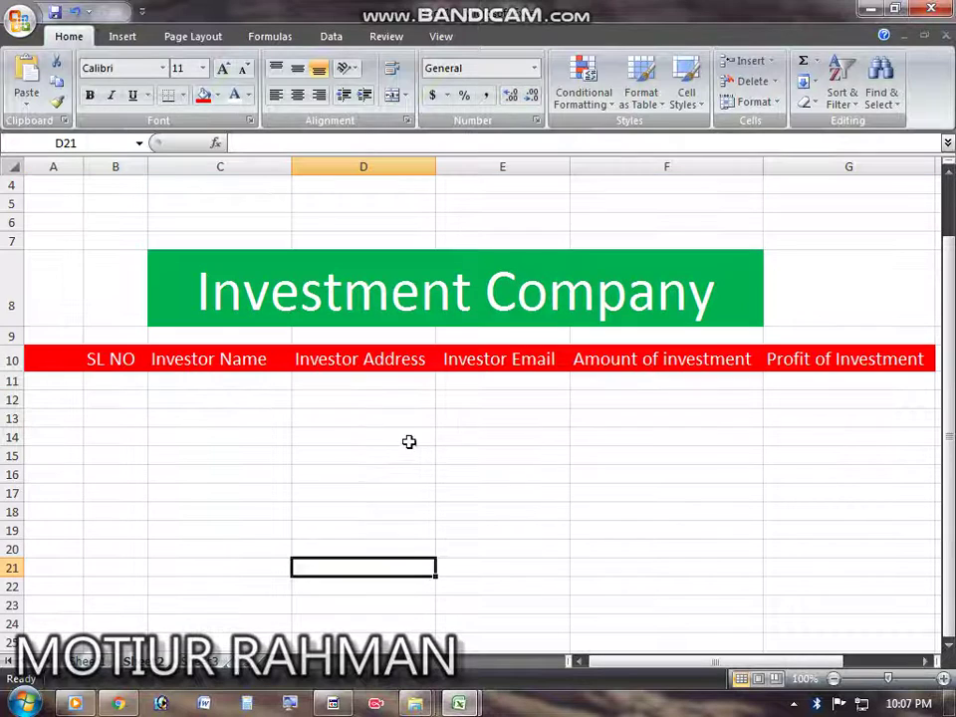
# Step: Enter serial numbers 01, 02 and 03 in B11:B13, then clear them again
pyautogui.click(124, 392)
pyautogui.click(128, 379)
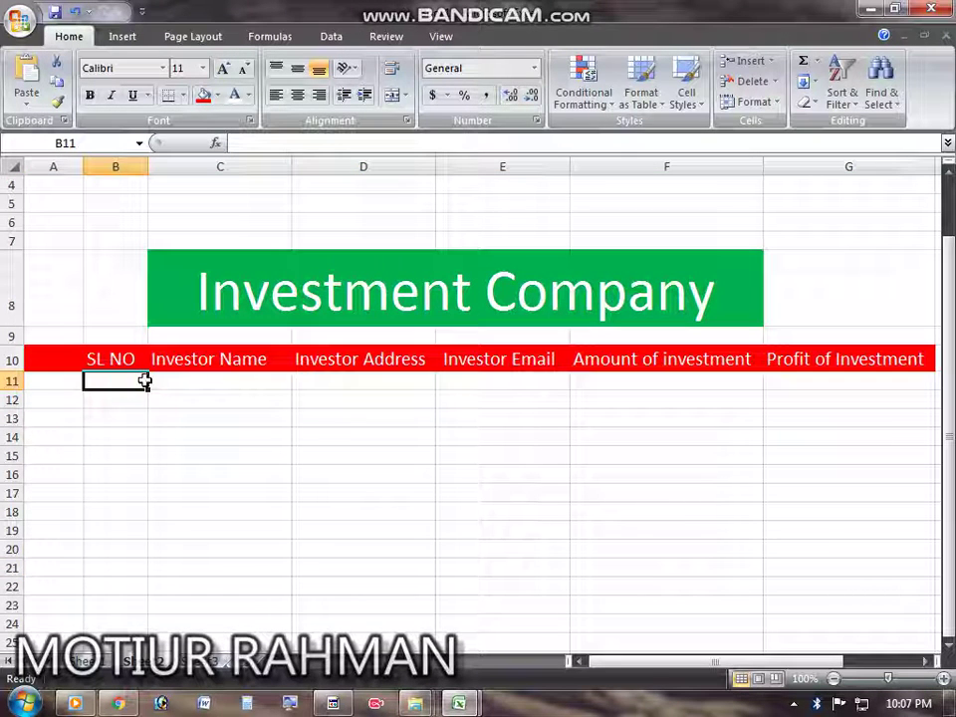
pyautogui.write('01')
pyautogui.press('Return')
pyautogui.write('032')
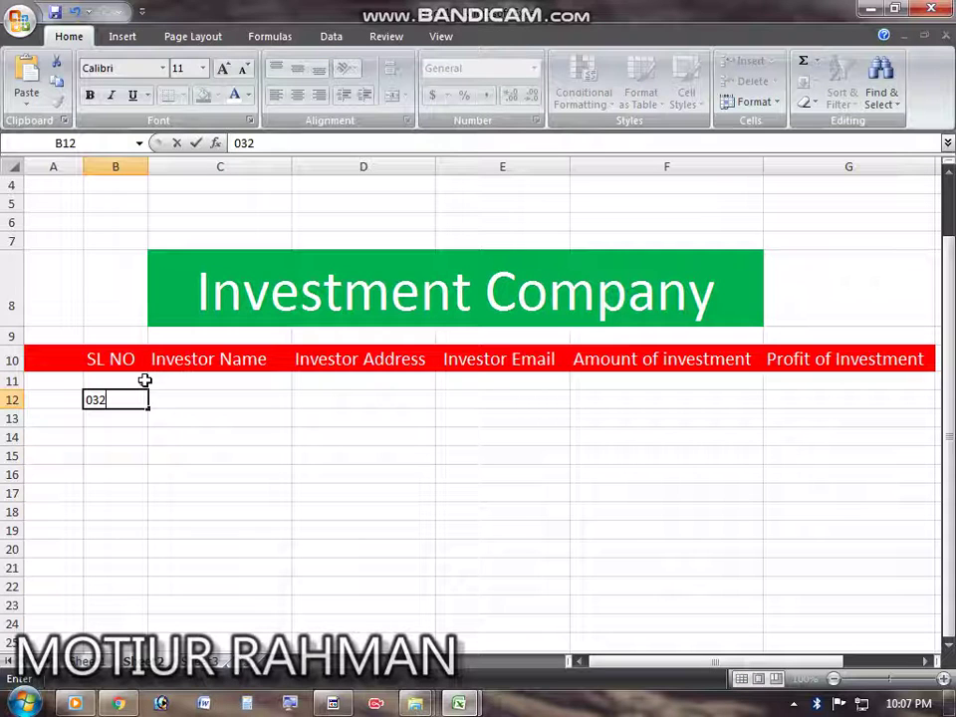
pyautogui.press('BackSpace')
pyautogui.press('BackSpace')
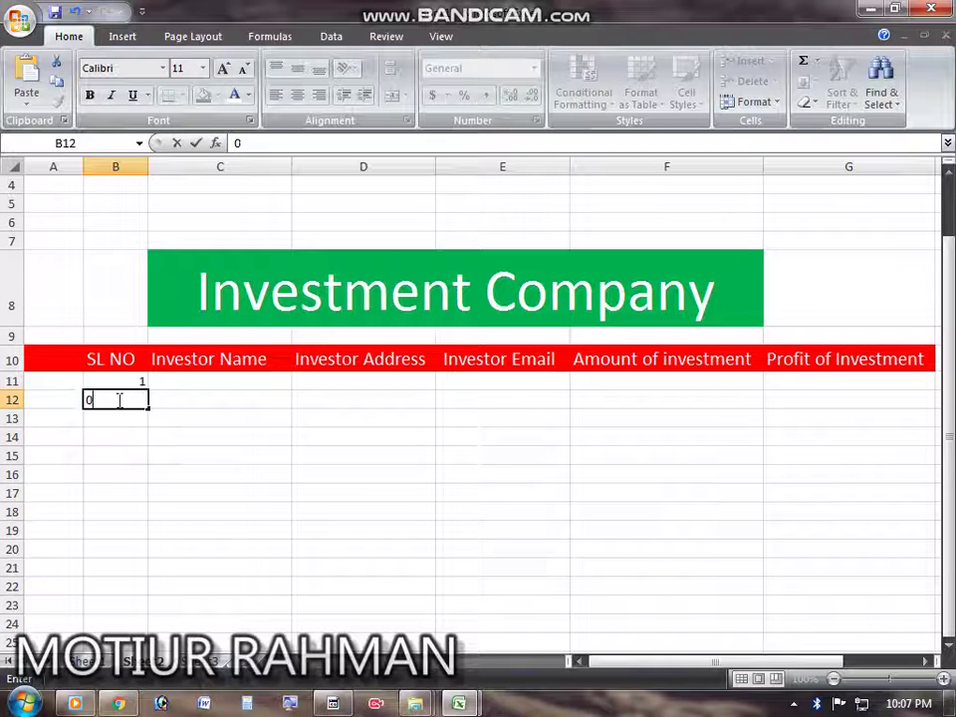
pyautogui.click(116, 378)
pyautogui.click(131, 400)
pyautogui.write('0')
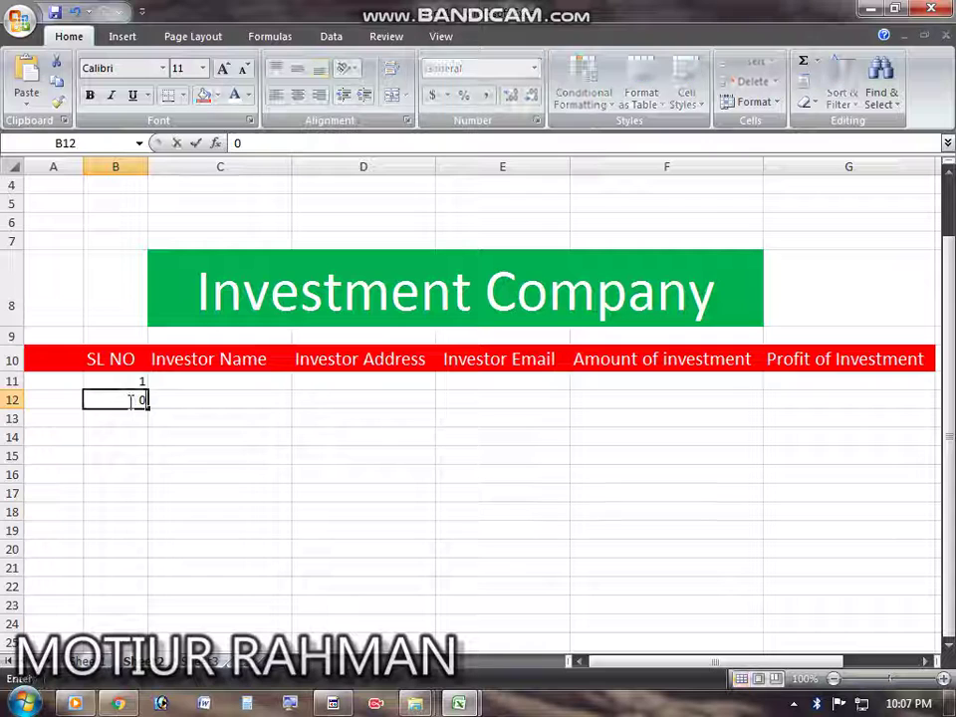
pyautogui.write('2')
pyautogui.press('Return')
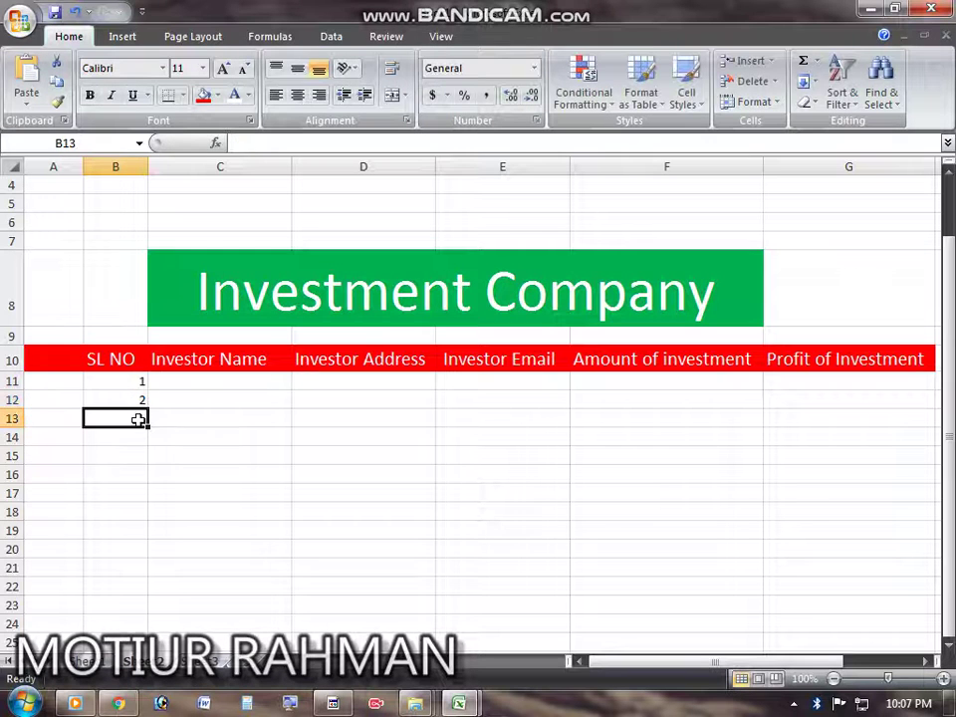
pyautogui.write('03')
pyautogui.click(224, 440)
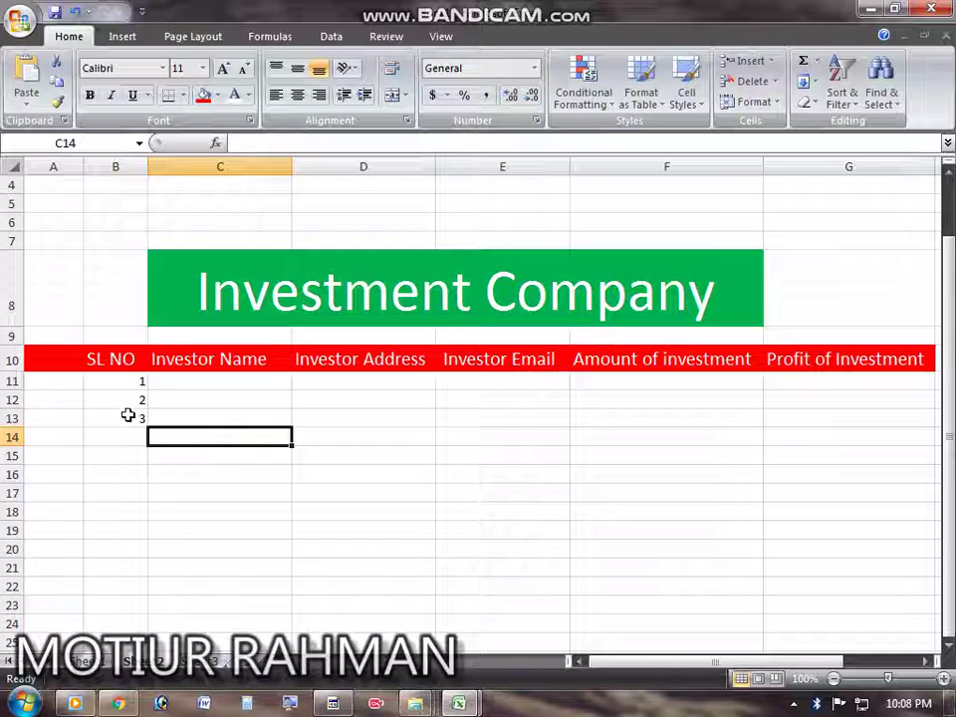
pyautogui.moveTo(290, 446); pyautogui.dragTo(295, 574)
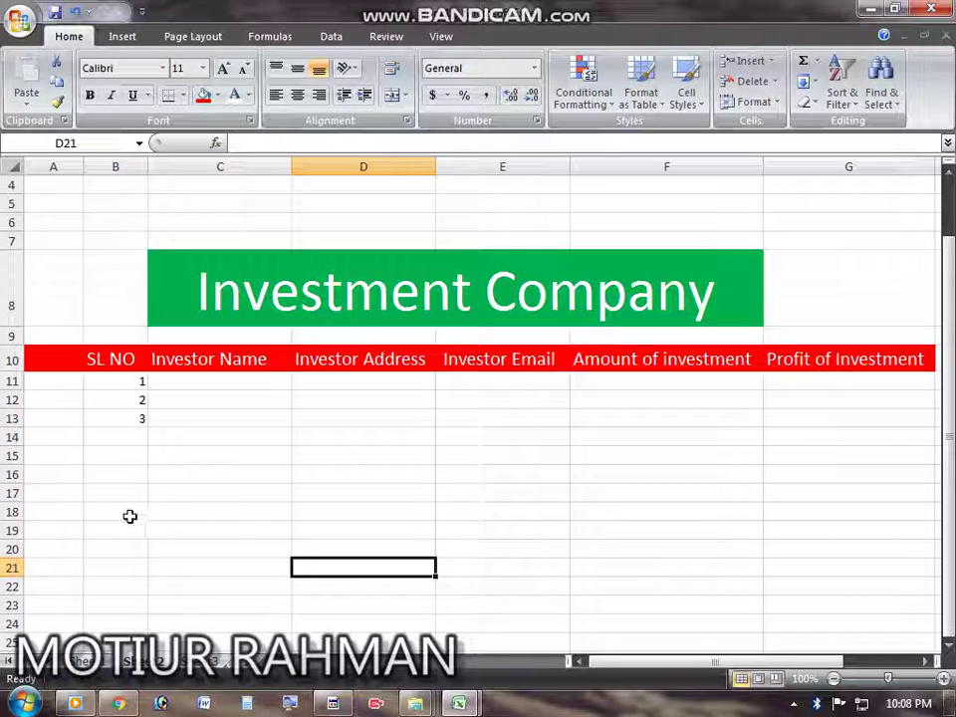
pyautogui.moveTo(132, 380); pyautogui.dragTo(159, 381)
# Step: Enter serial numbers 1 and 2 in cells B11 and B12
pyautogui.click(159, 380)
pyautogui.click(123, 377)
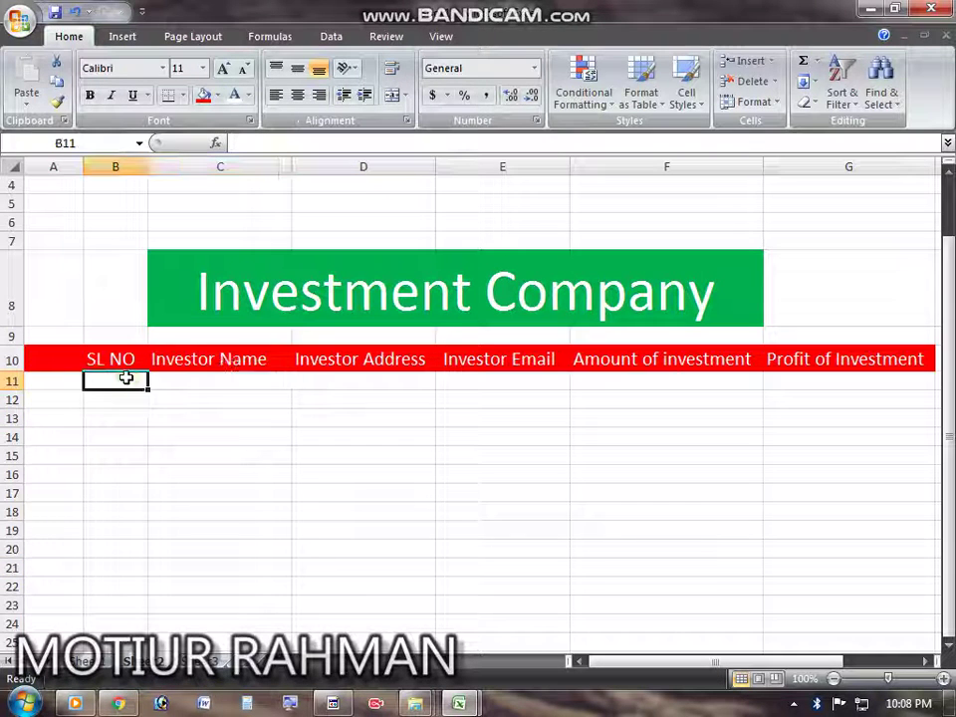
pyautogui.write('1')
pyautogui.click(130, 403)
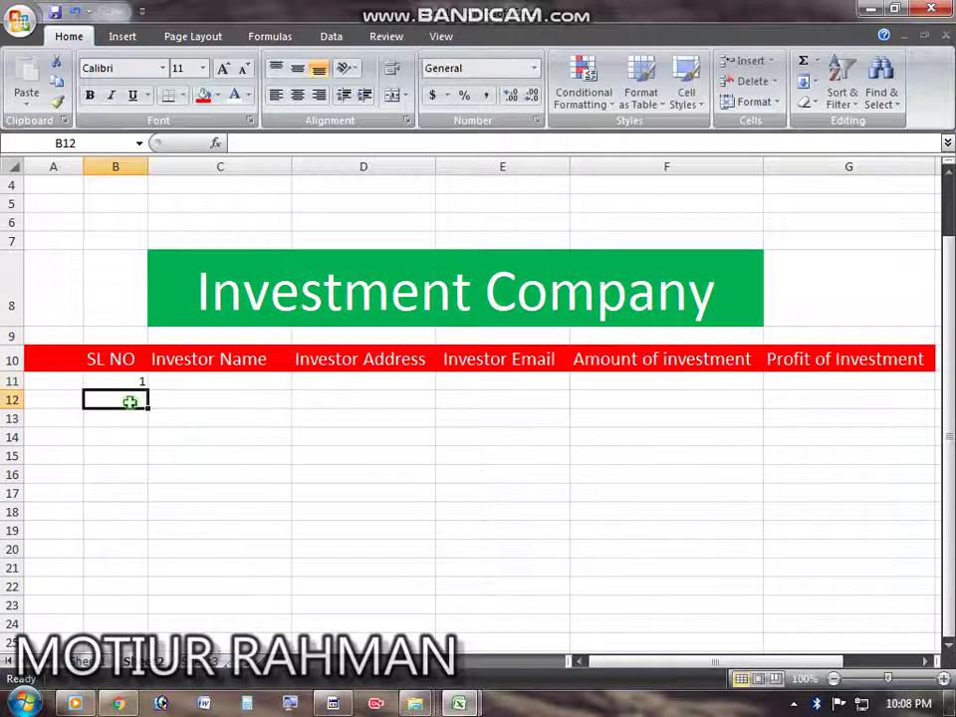
pyautogui.doubleClick(130, 399)
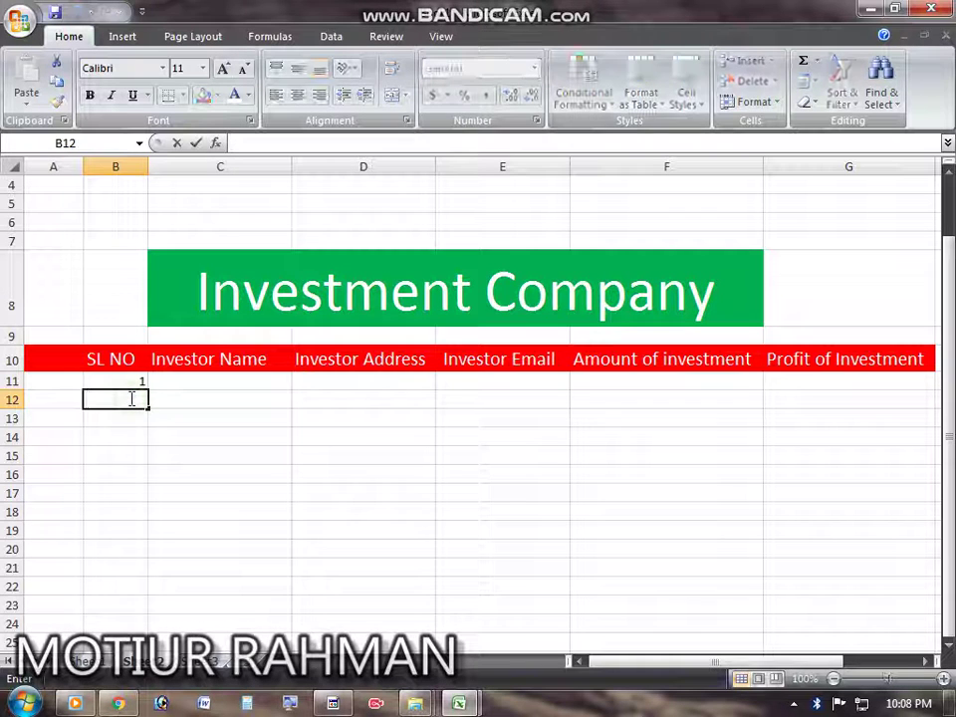
pyautogui.write('2')
pyautogui.press('Return')
pyautogui.click(213, 438)
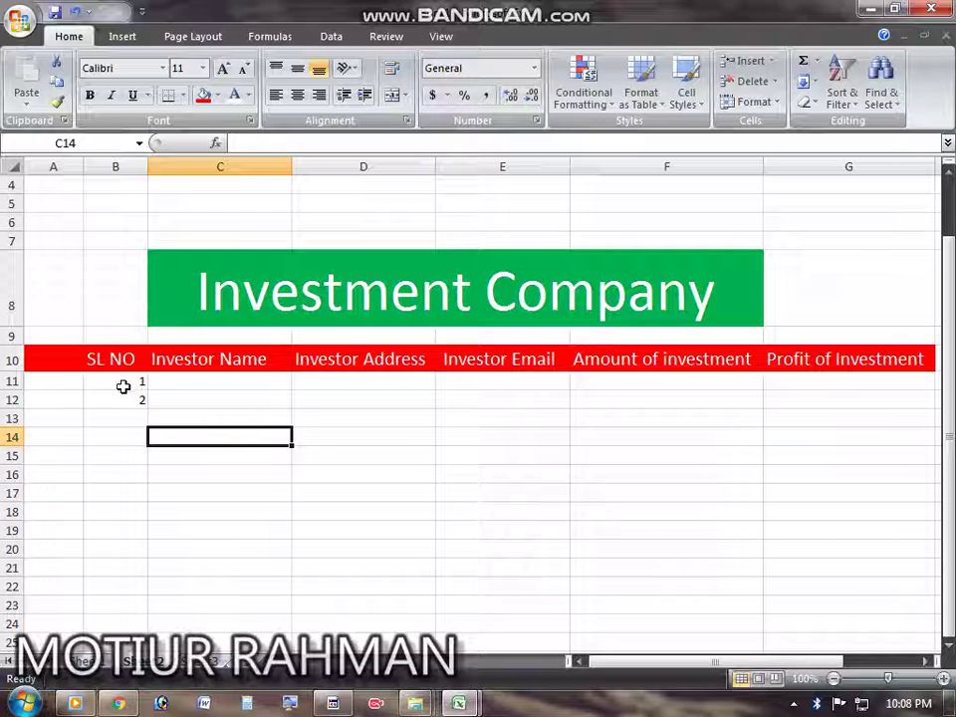
# Step: Select B11:B12 and drag the fill handle to fill serials 1–10 down to B20
pyautogui.click(128, 379)
pyautogui.moveTo(128, 378); pyautogui.dragTo(131, 395)
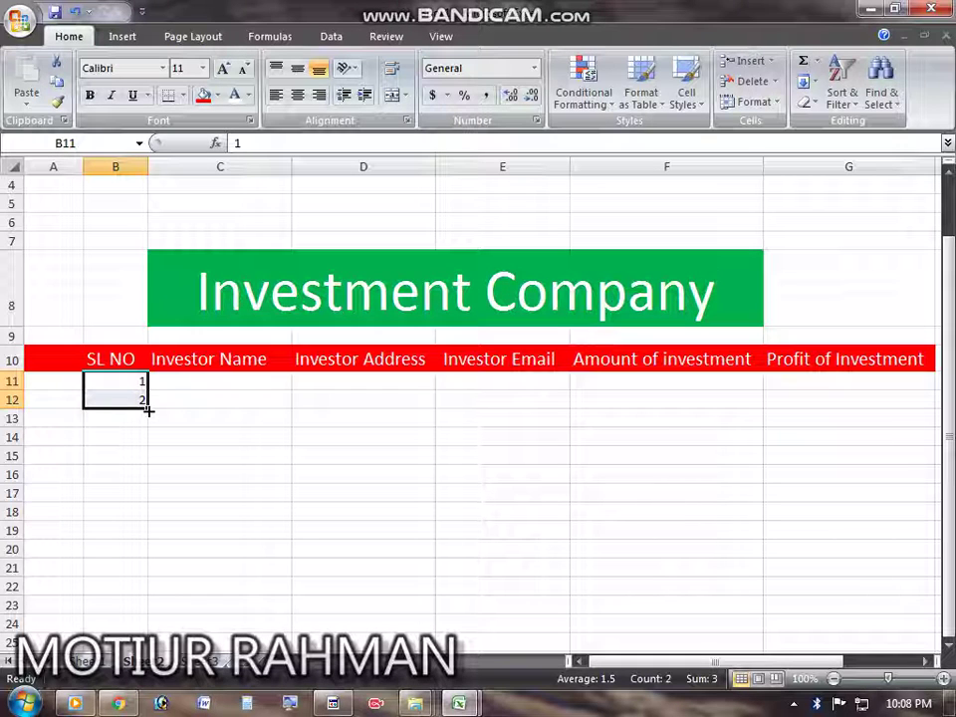
pyautogui.moveTo(148, 409); pyautogui.dragTo(148, 555)
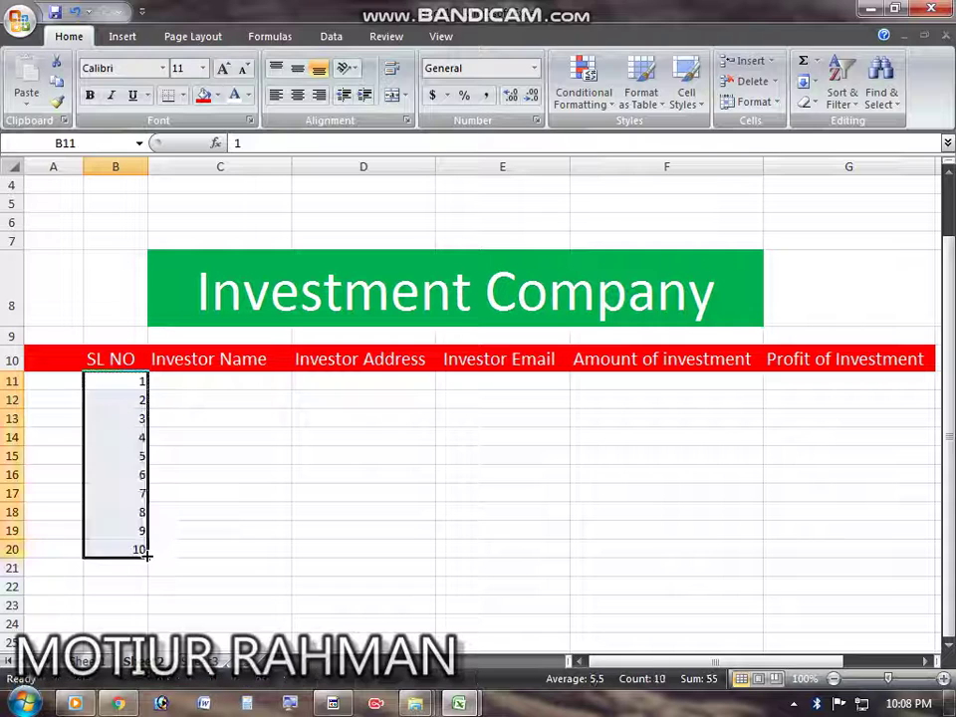
pyautogui.click(177, 549)
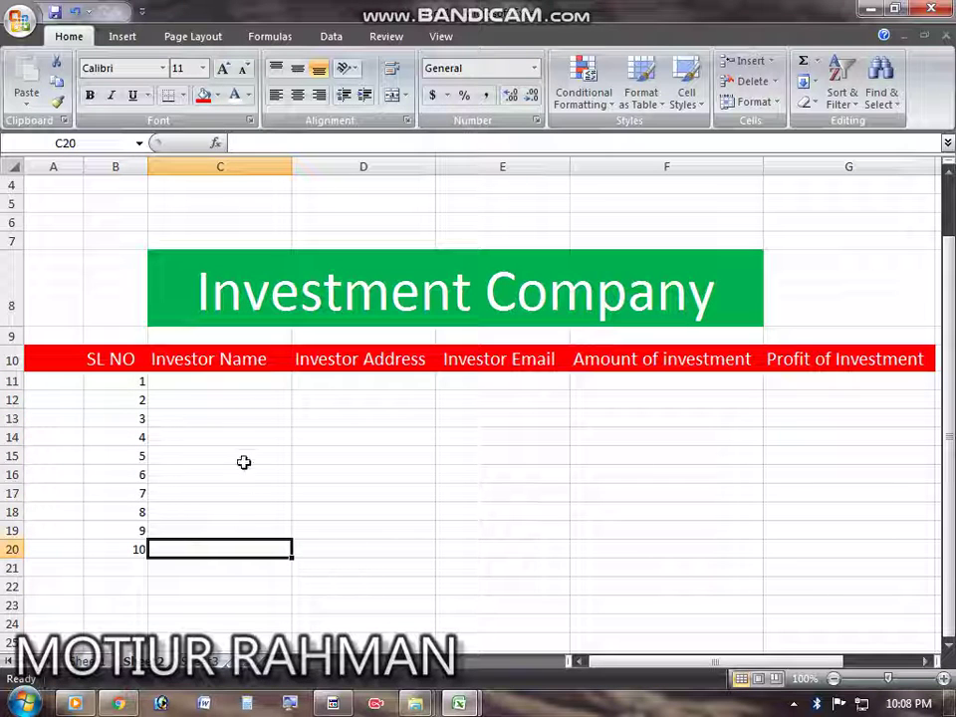
# Step: Enter the first investor's full name in C11, correcting typos
pyautogui.doubleClick(238, 381)
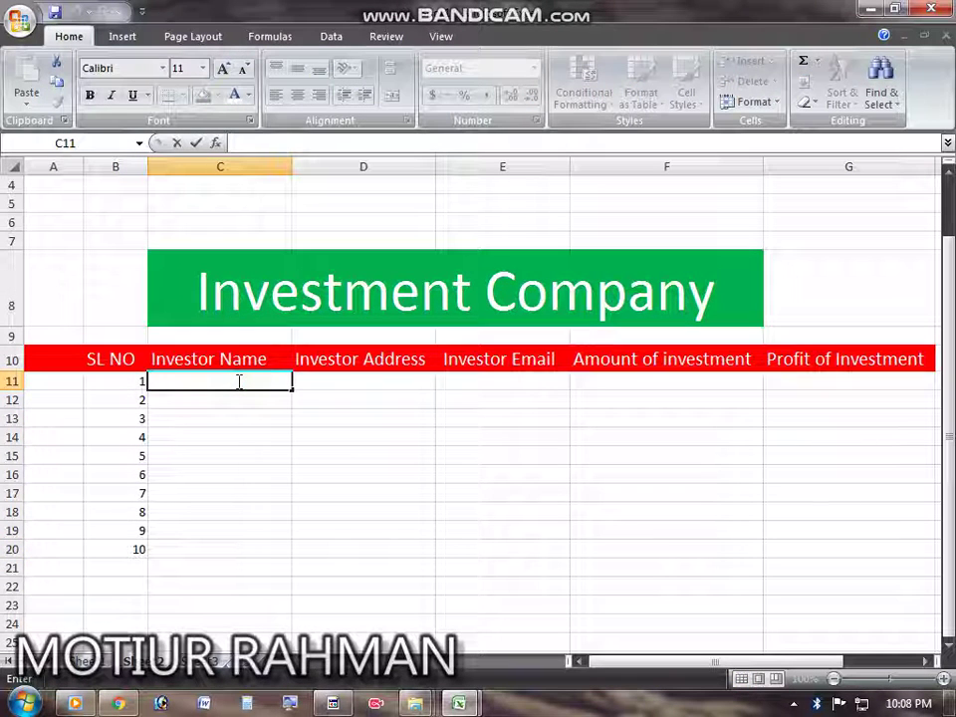
pyautogui.write('MOTI')
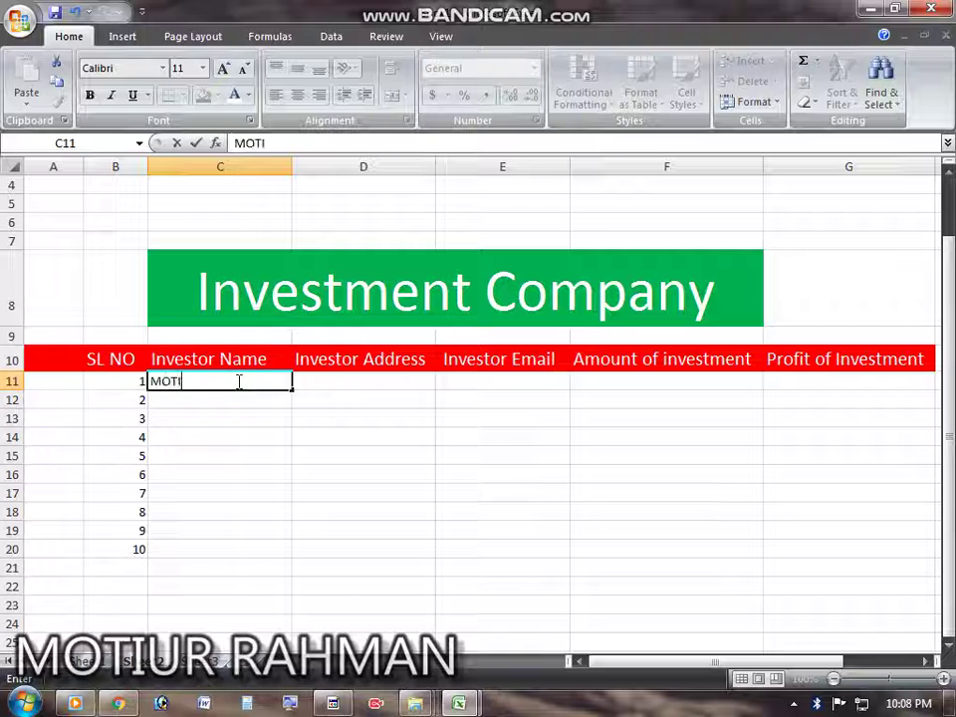
pyautogui.press('BackSpace')
pyautogui.press('BackSpace')
pyautogui.press('BackSpace')
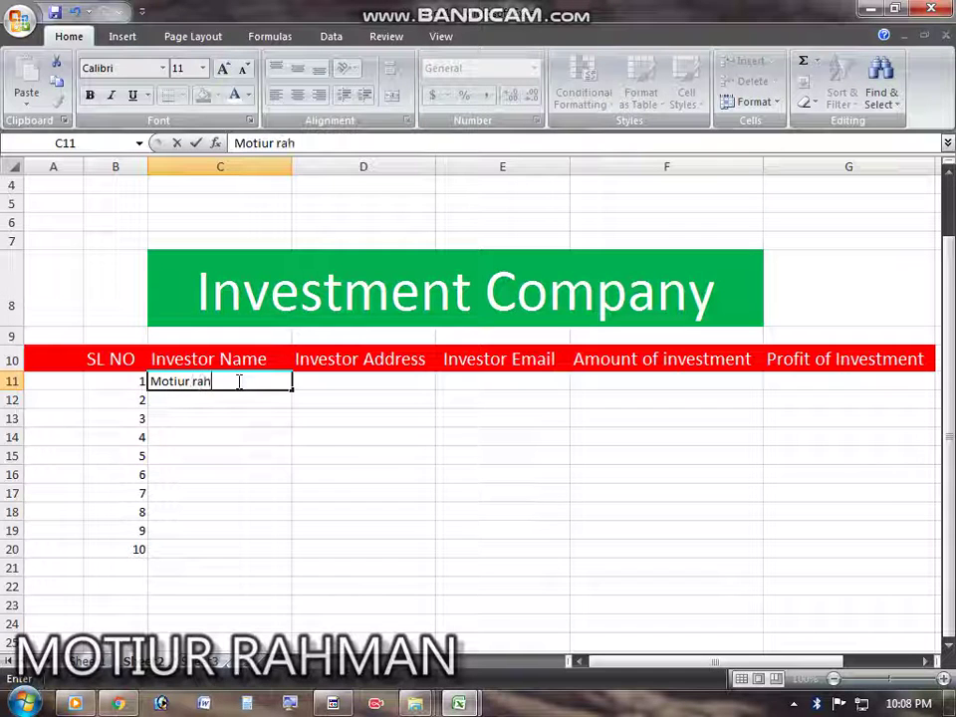
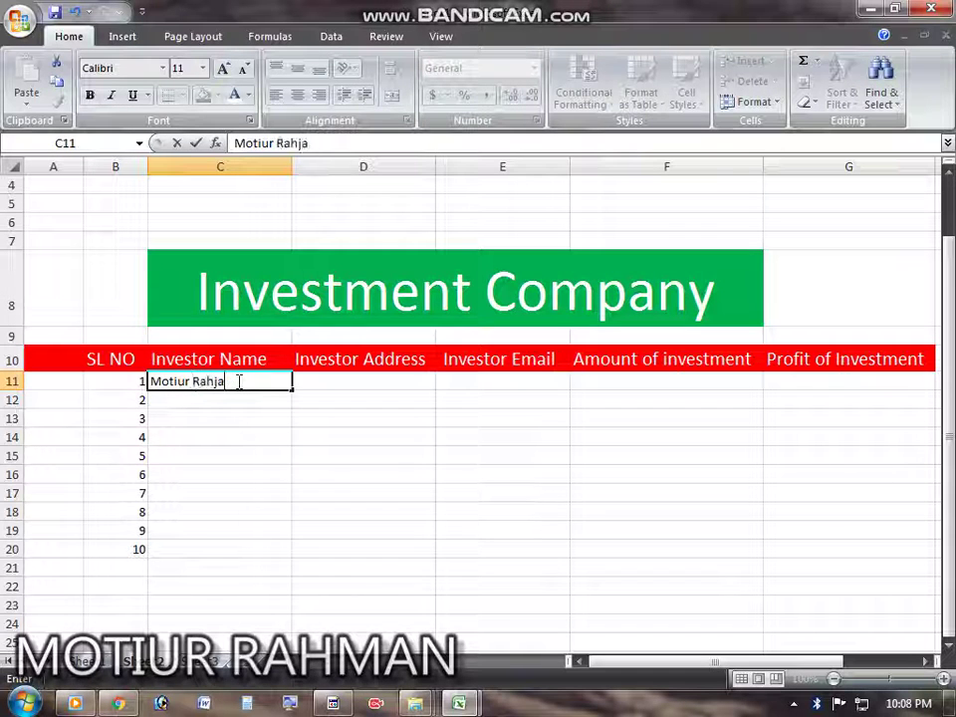
pyautogui.press('Return')
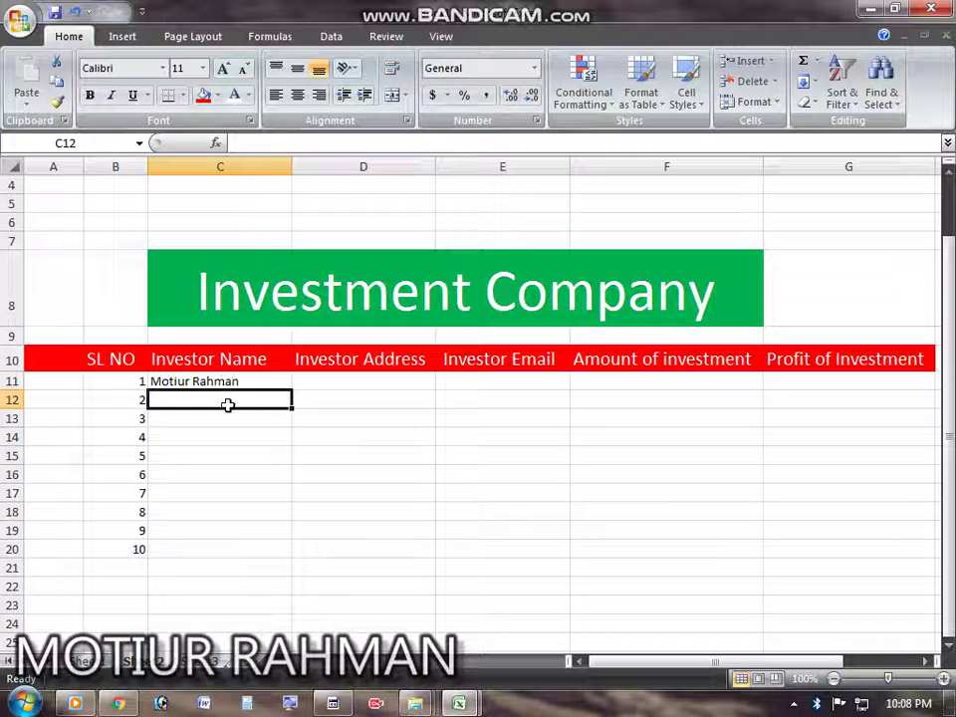
# Step: Enter the second and third investors' names in C12 and C13
pyautogui.doubleClick(229, 403)
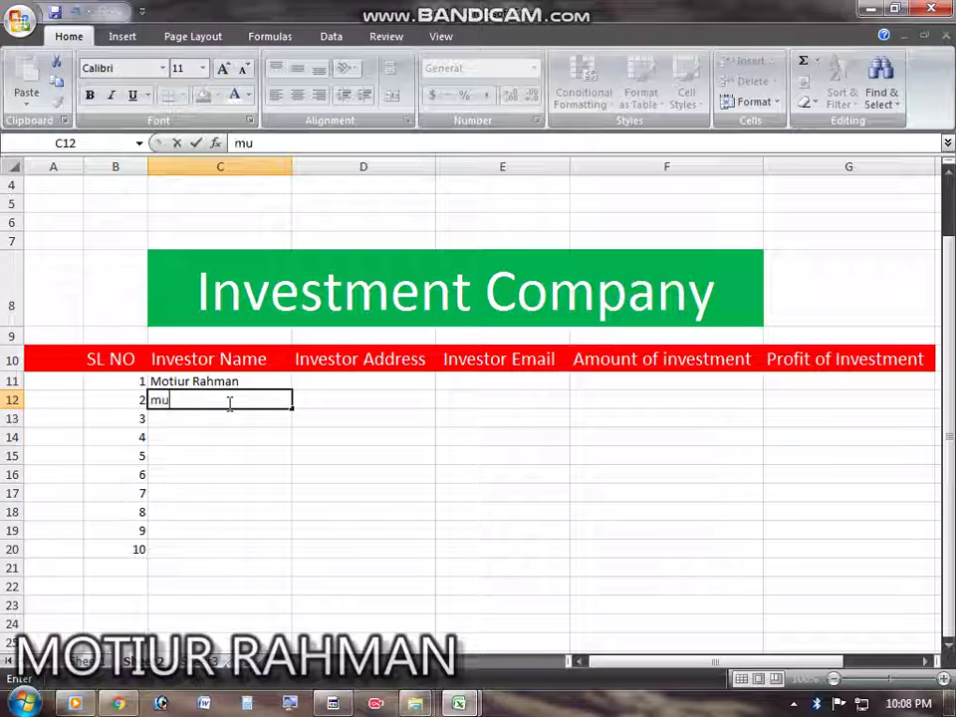
pyautogui.press('BackSpace')
pyautogui.press('BackSpace')
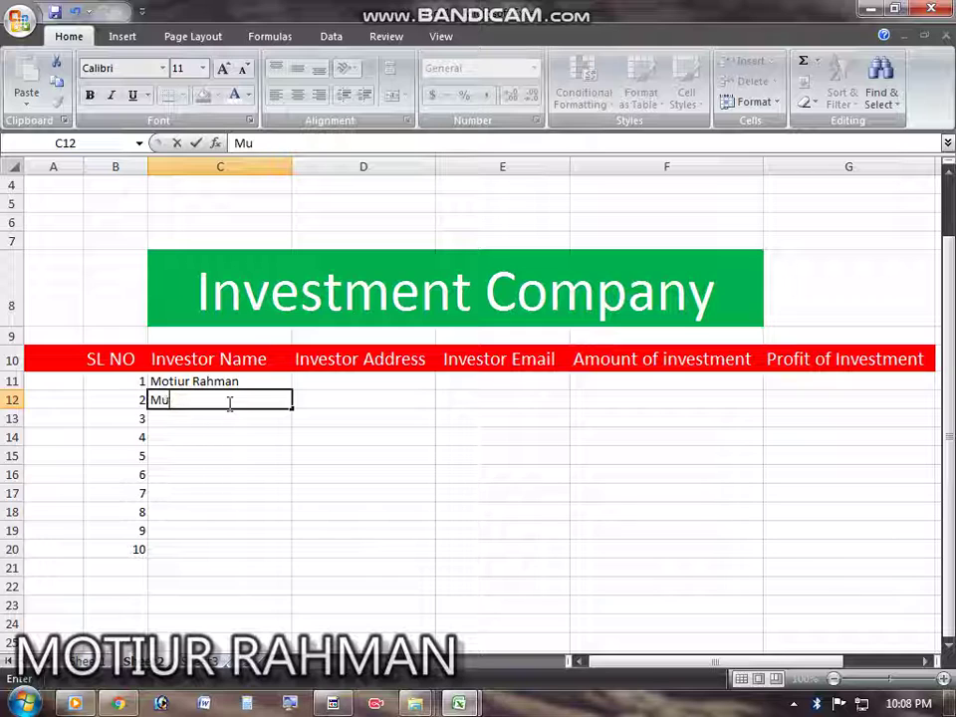
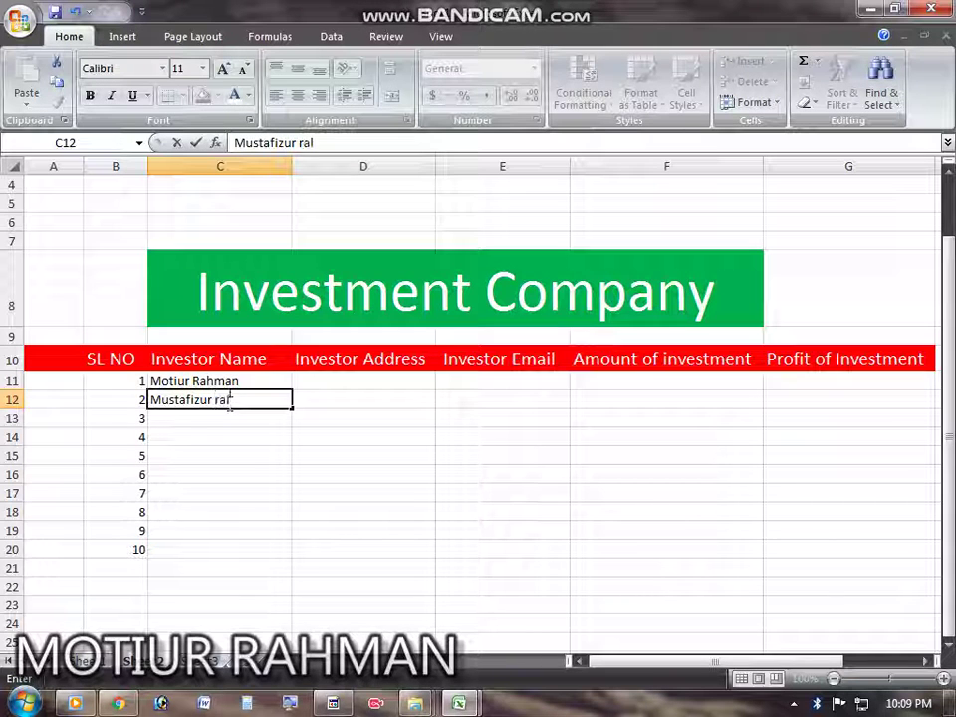
pyautogui.press('BackSpace')
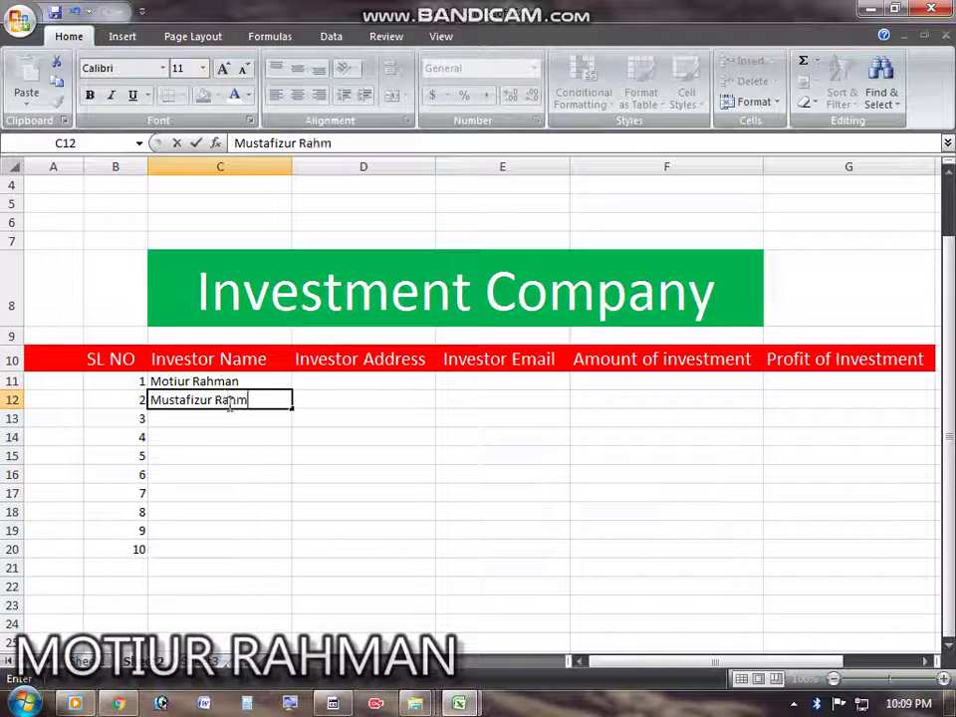
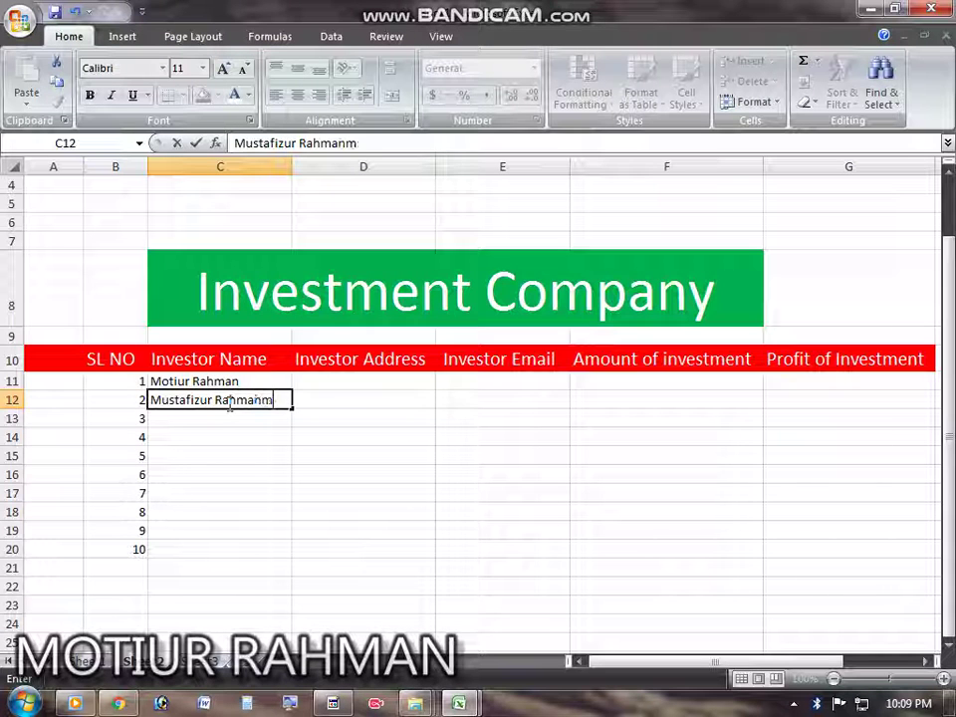
pyautogui.press('BackSpace')
pyautogui.press('Return')
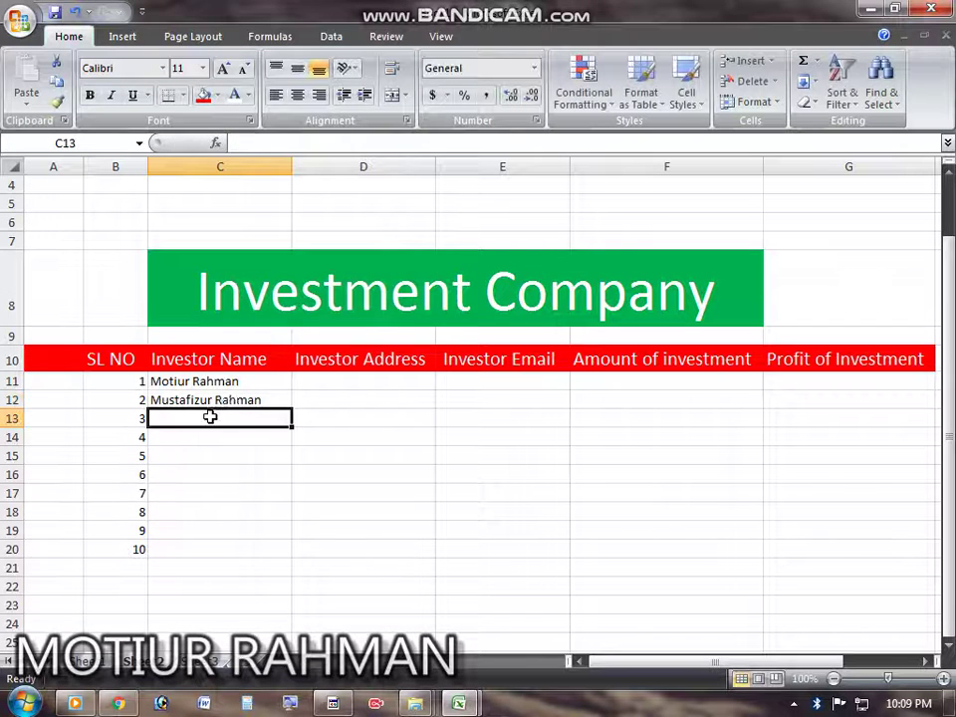
pyautogui.doubleClick(211, 418)
pyautogui.write('Ka')
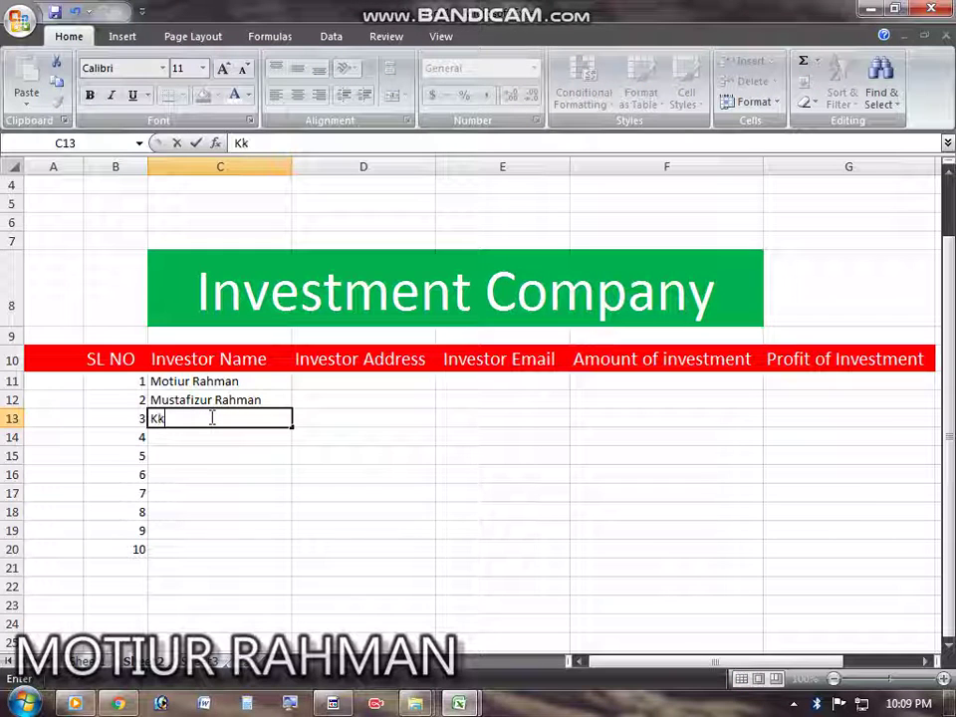
pyautogui.write('mru')
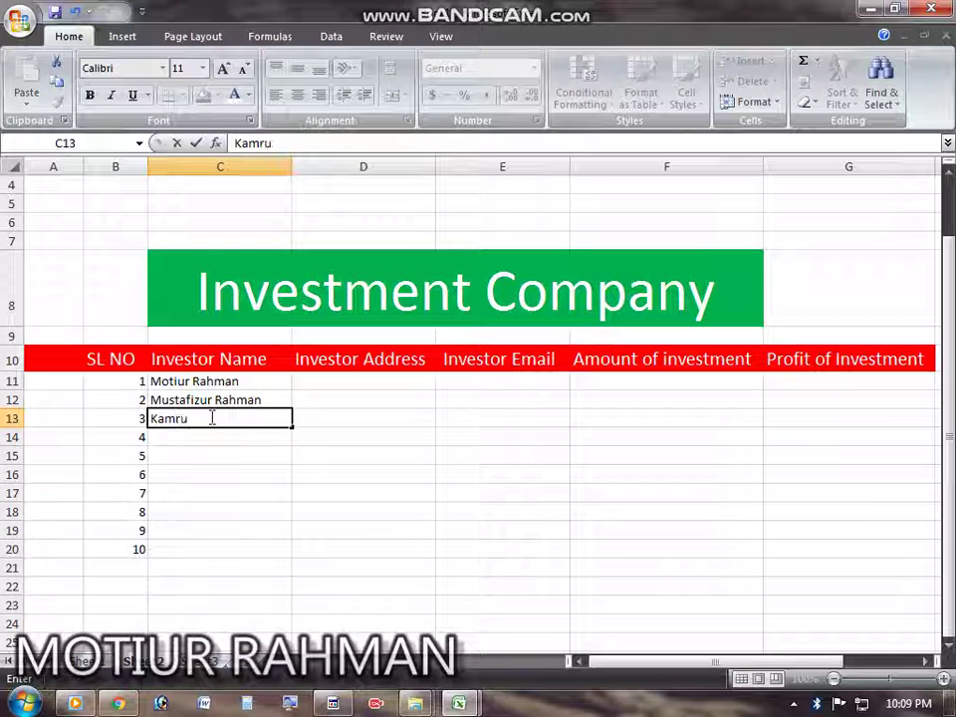
pyautogui.write('jjaman')
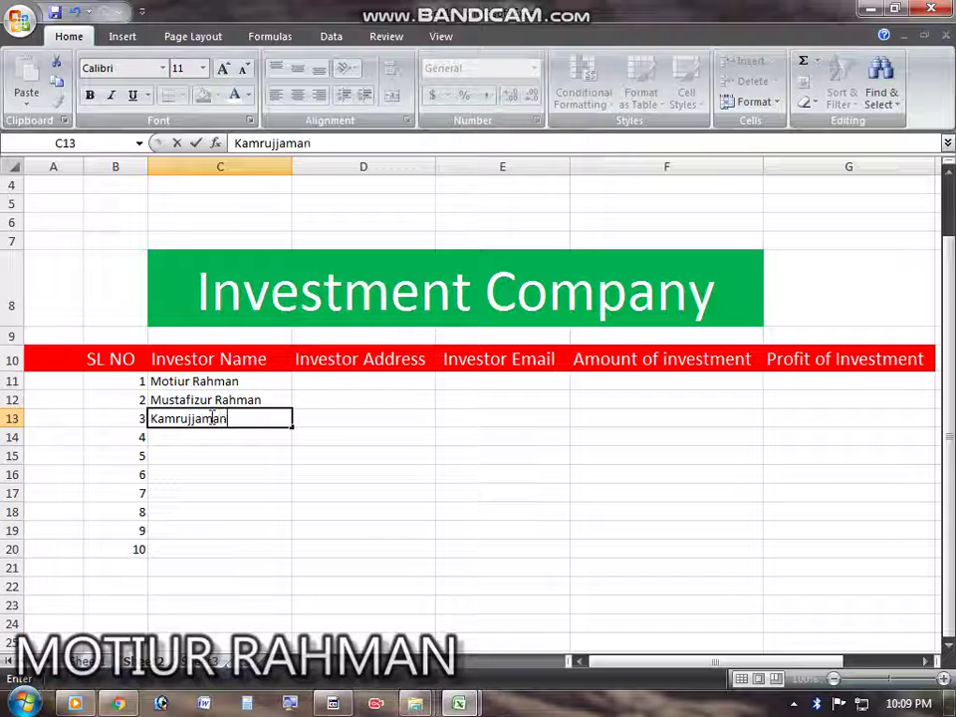
pyautogui.press('Return')
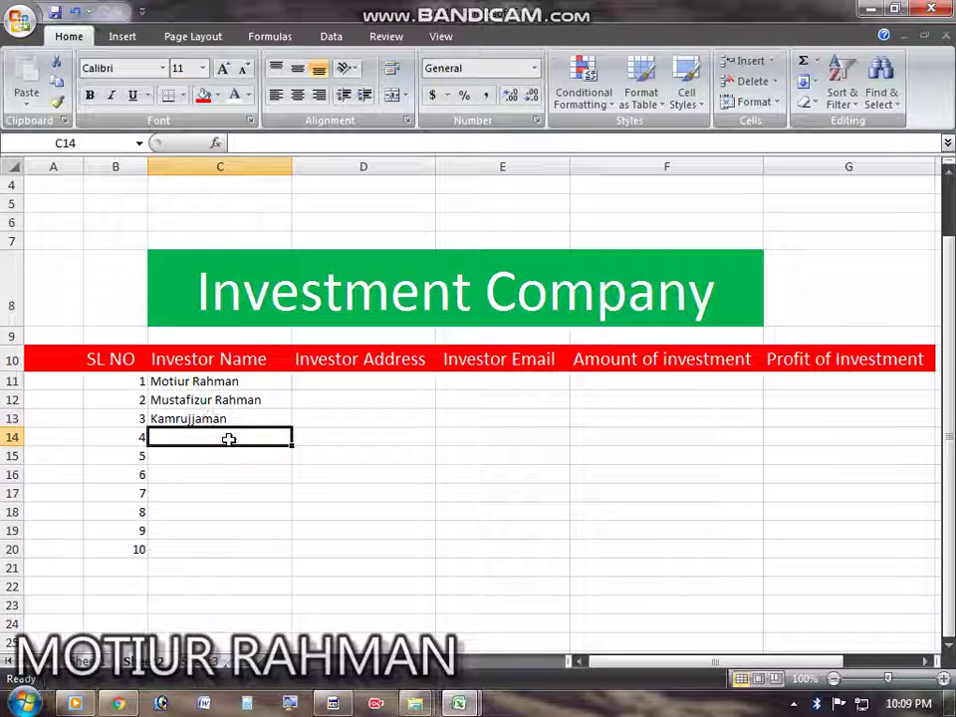
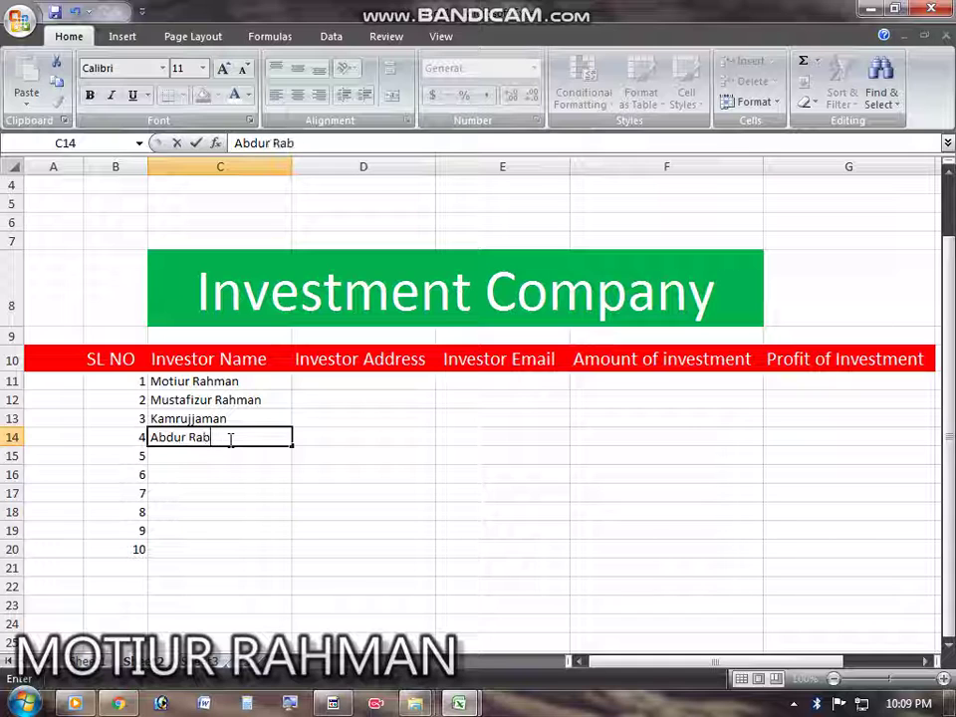
# Step: Enter the fourth and fifth investors' names in C14 and C15, fixing spelling mistakes
pyautogui.write('hamn')
pyautogui.press('BackSpace')
pyautogui.press('BackSpace')
pyautogui.press('BackSpace')
pyautogui.write('m')
pyautogui.press('Return')
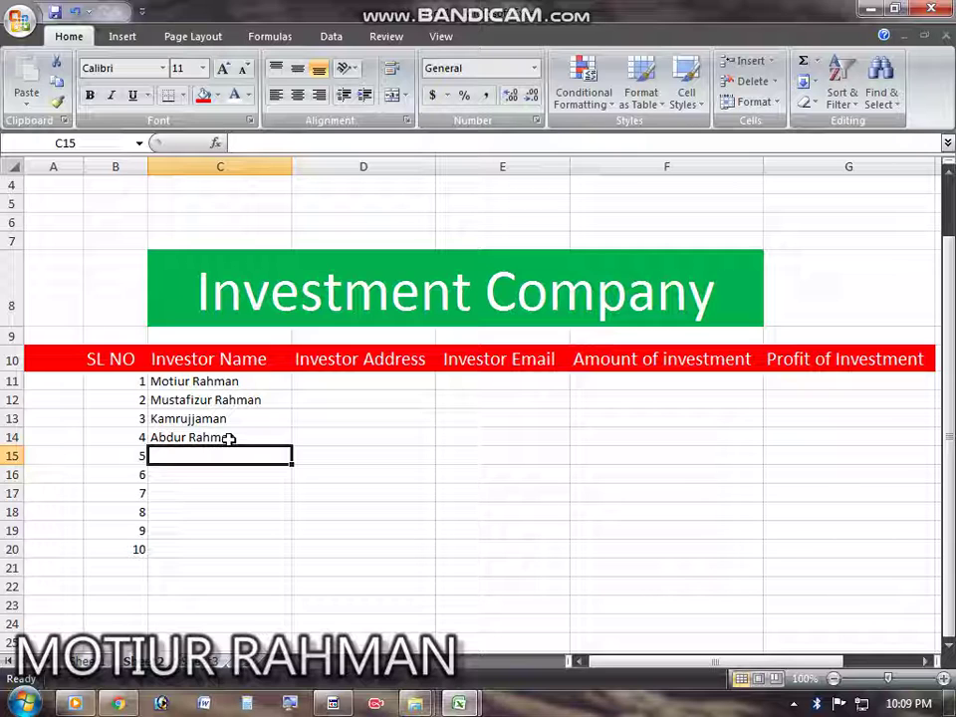
pyautogui.write('KK')
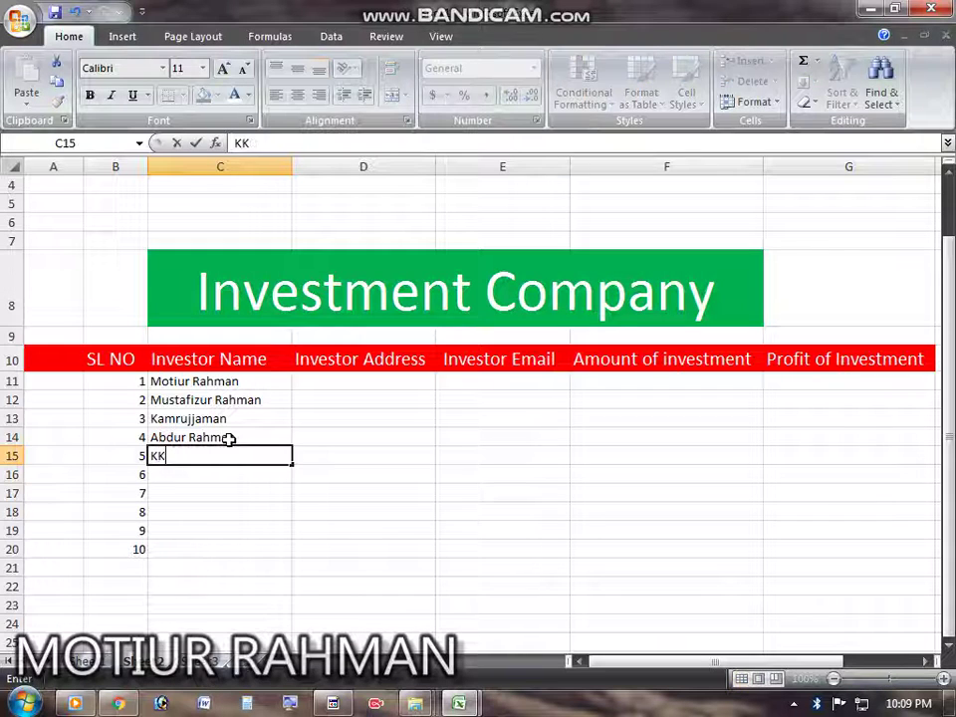
pyautogui.press('BackSpace')
pyautogui.press('BackSpace')
pyautogui.write('K')
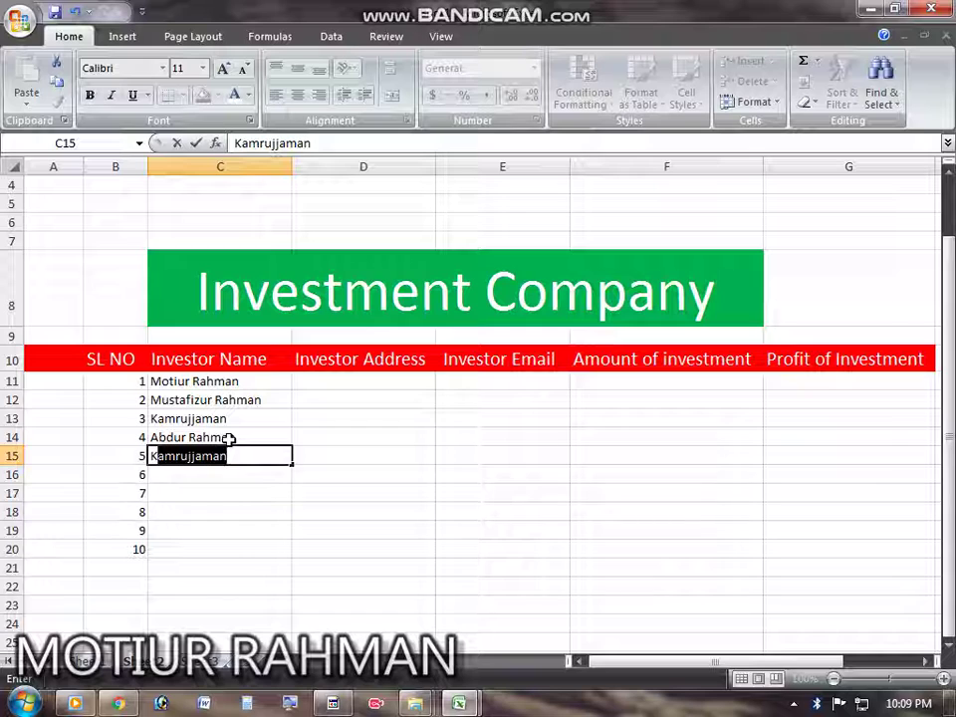
pyautogui.write('ali')
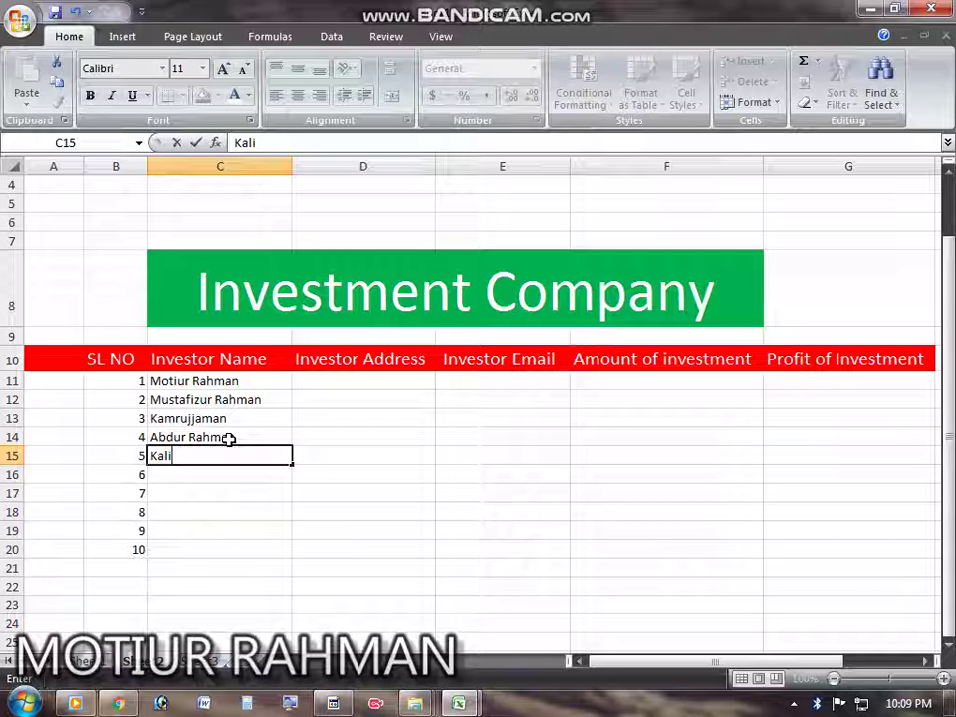
pyautogui.press('BackSpace')
pyautogui.press('BackSpace')
pyautogui.write('hali')
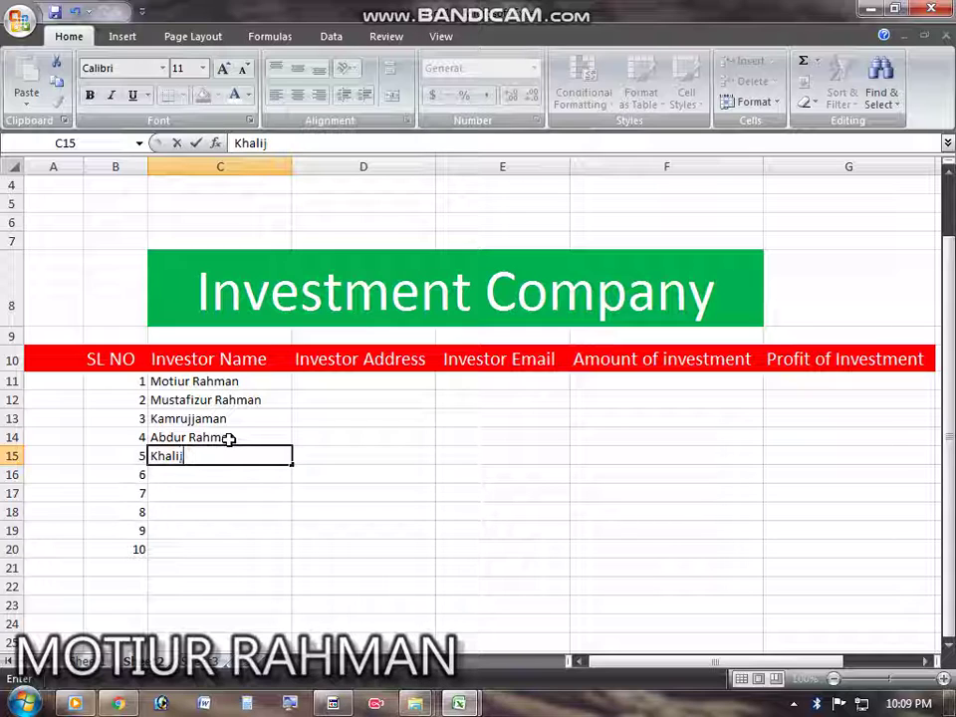
pyautogui.press('BackSpace')
pyautogui.write('kujjamn')
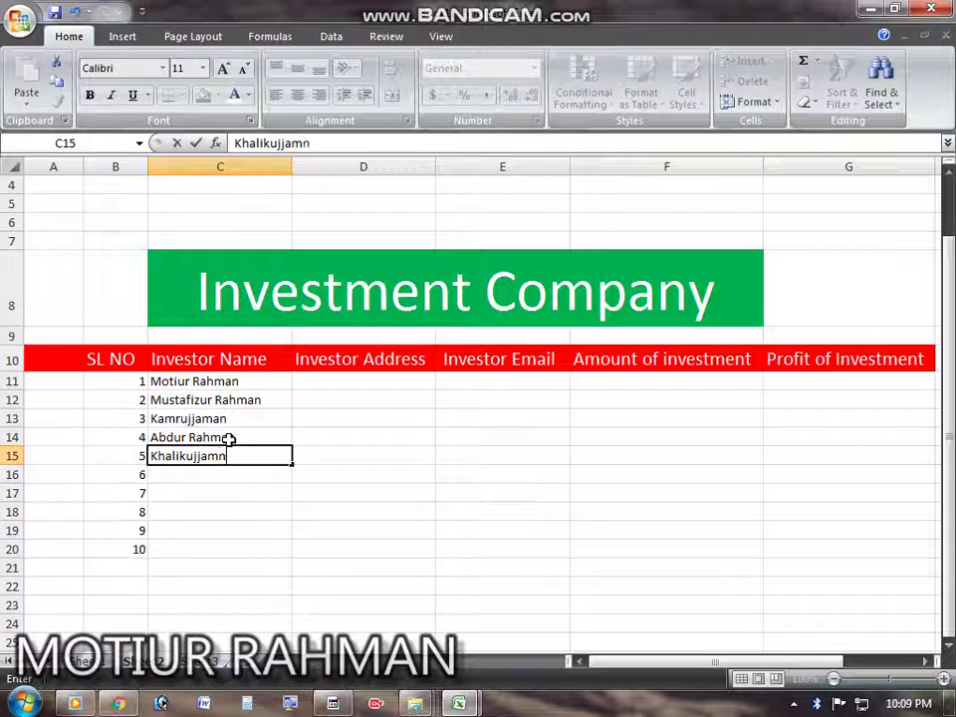
pyautogui.press('Return')
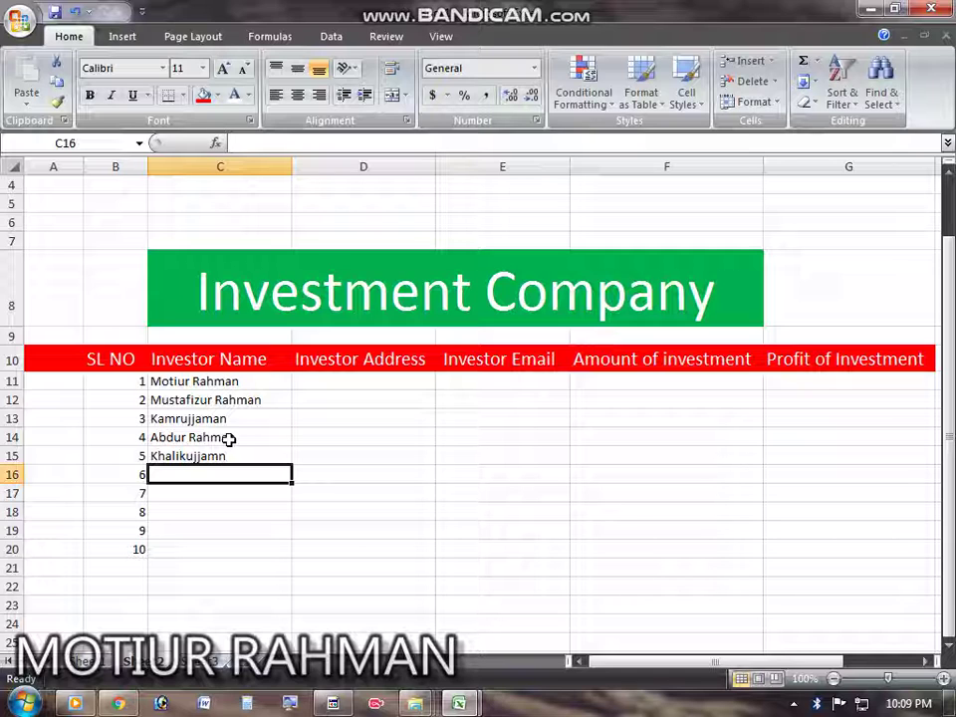
# Step: Enter the sixth and seventh investors' names in C16 and C17
pyautogui.write('L')
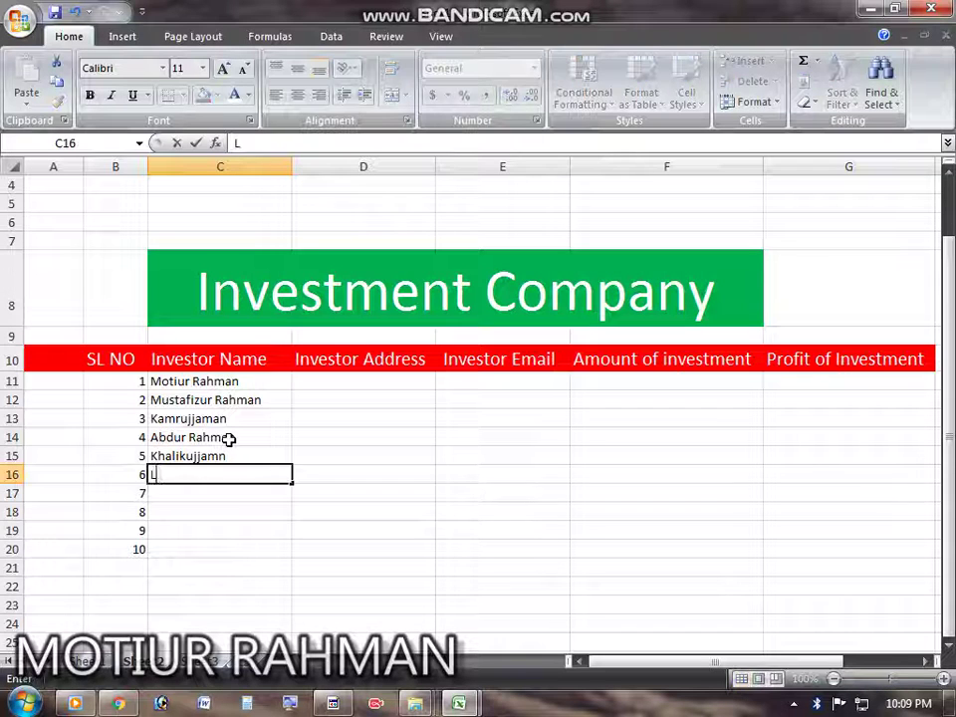
pyautogui.write('ul')
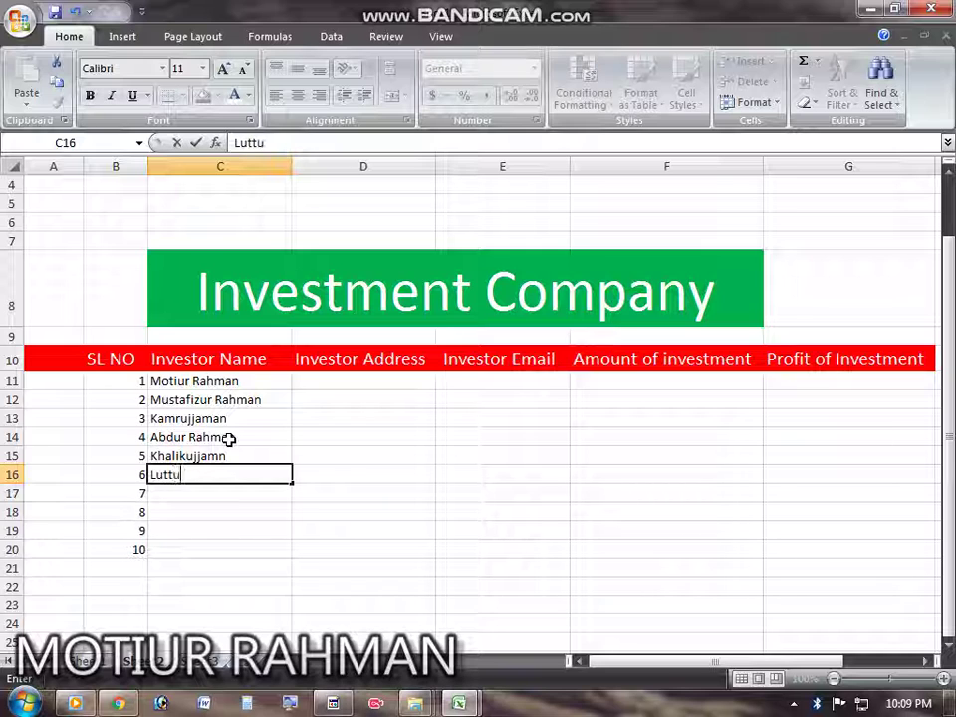
pyautogui.press('BackSpace')
pyautogui.press('BackSpace')
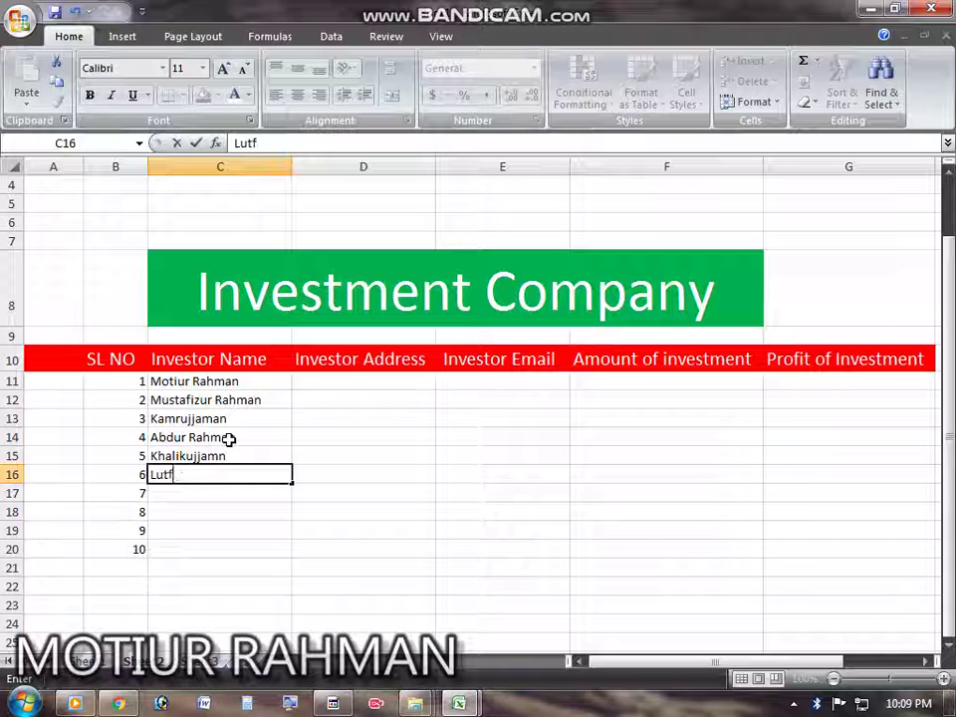
pyautogui.write('ul')
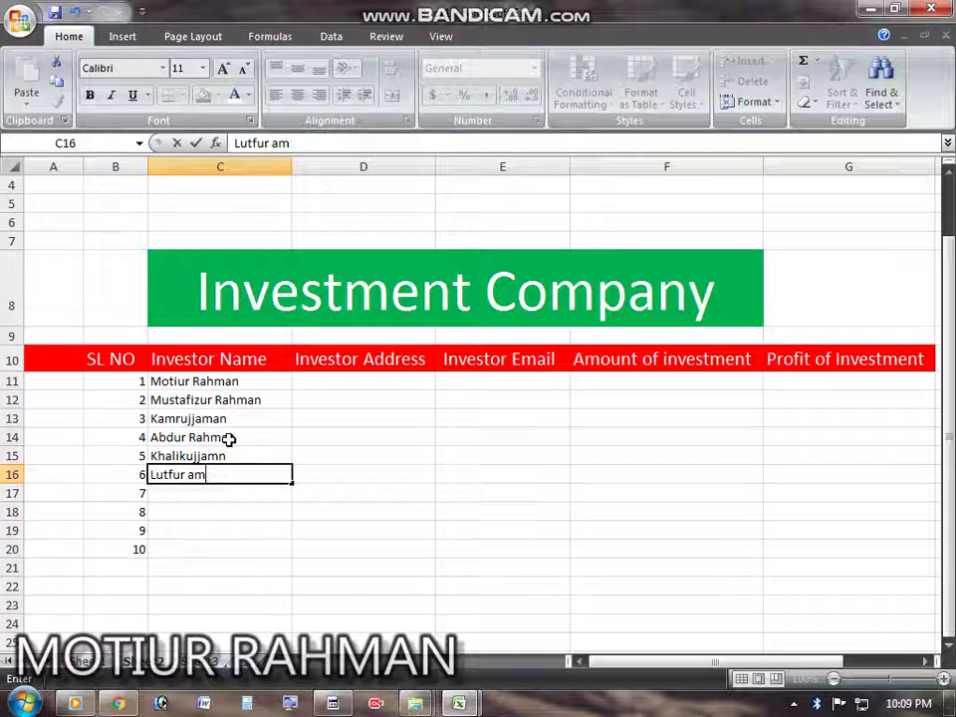
pyautogui.write('Miha')
pyautogui.press('BackSpace')
pyautogui.press('BackSpace')
pyautogui.press('BackSpace')
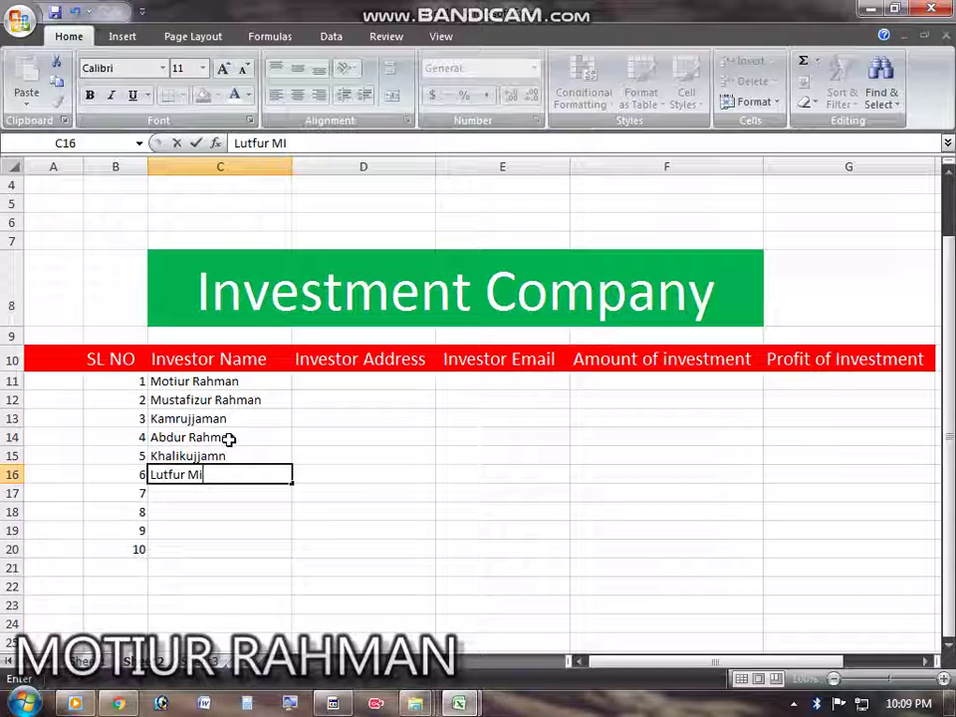
pyautogui.press('Return')
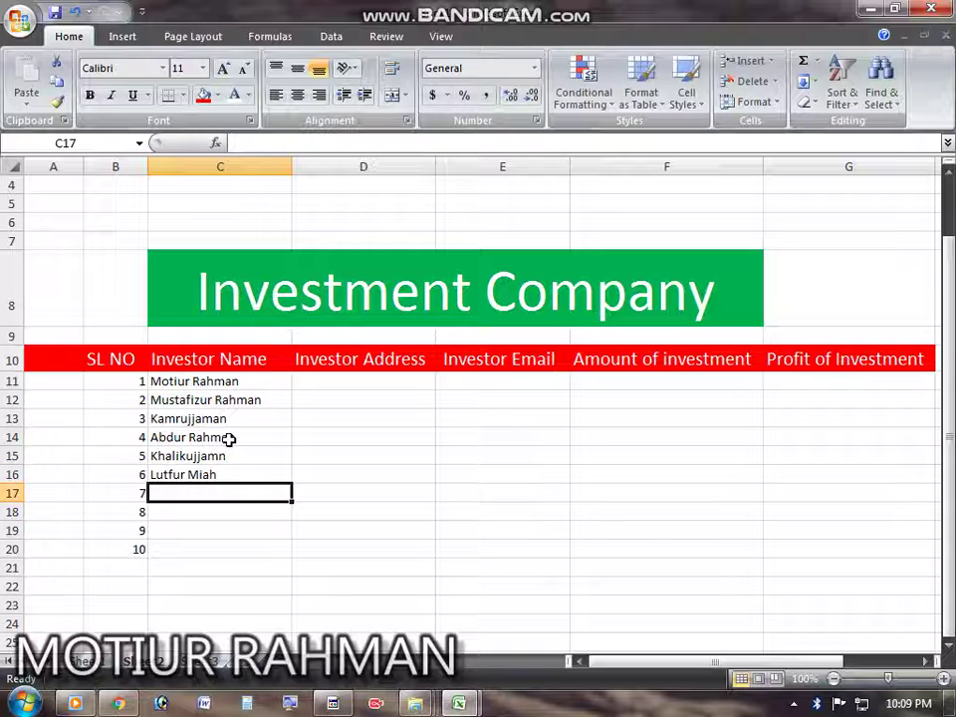
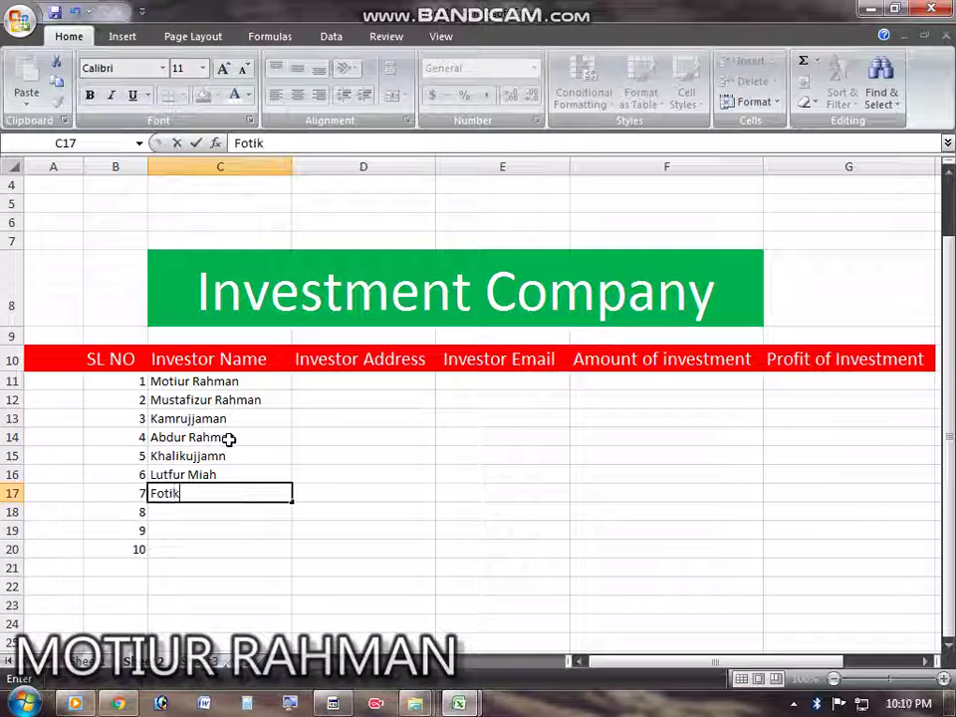
pyautogui.press('Return')
# Step: Enter the eighth investor's name in C18, rejecting the AutoComplete suggestion
pyautogui.write('A')
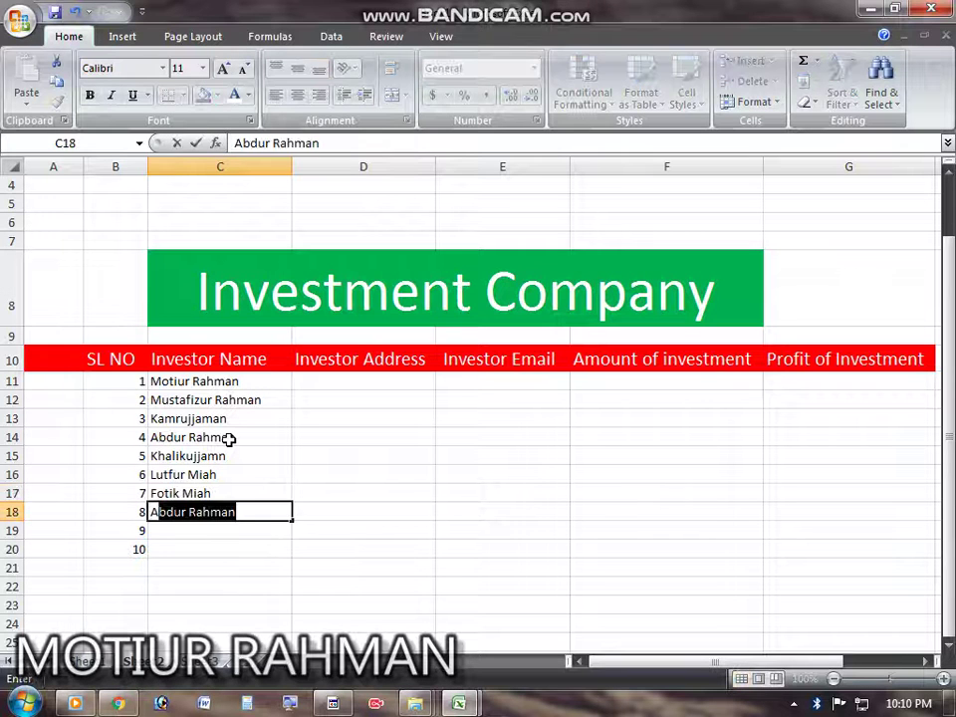
pyautogui.press('BackSpace')
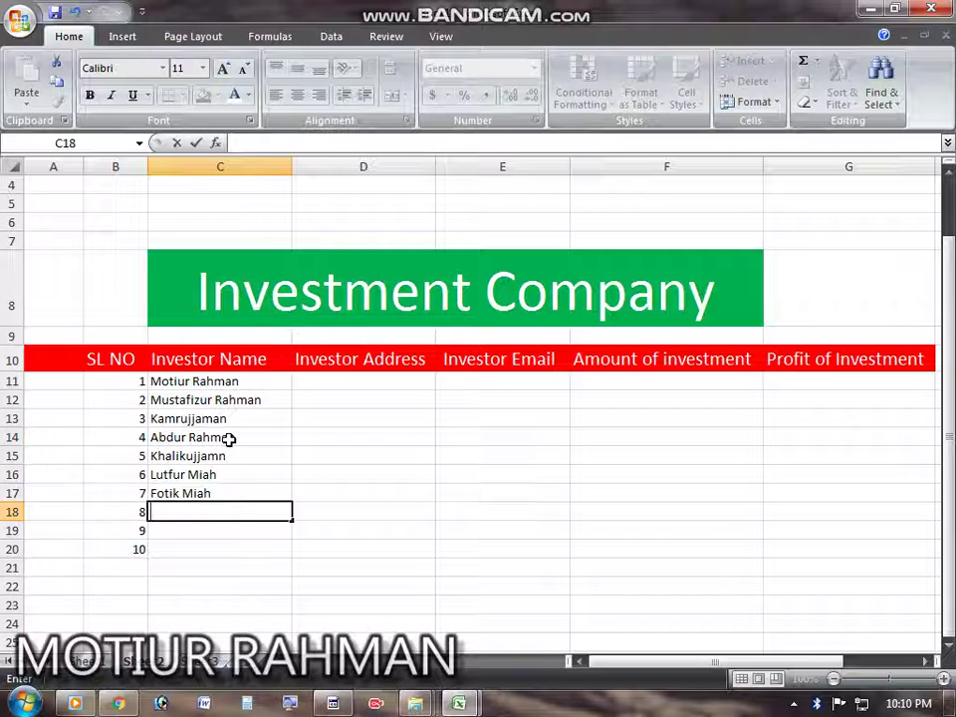
pyautogui.write('Ak')
pyautogui.press('BackSpace')
pyautogui.press('BackSpace')
pyautogui.hotkey('shift', 'F10')
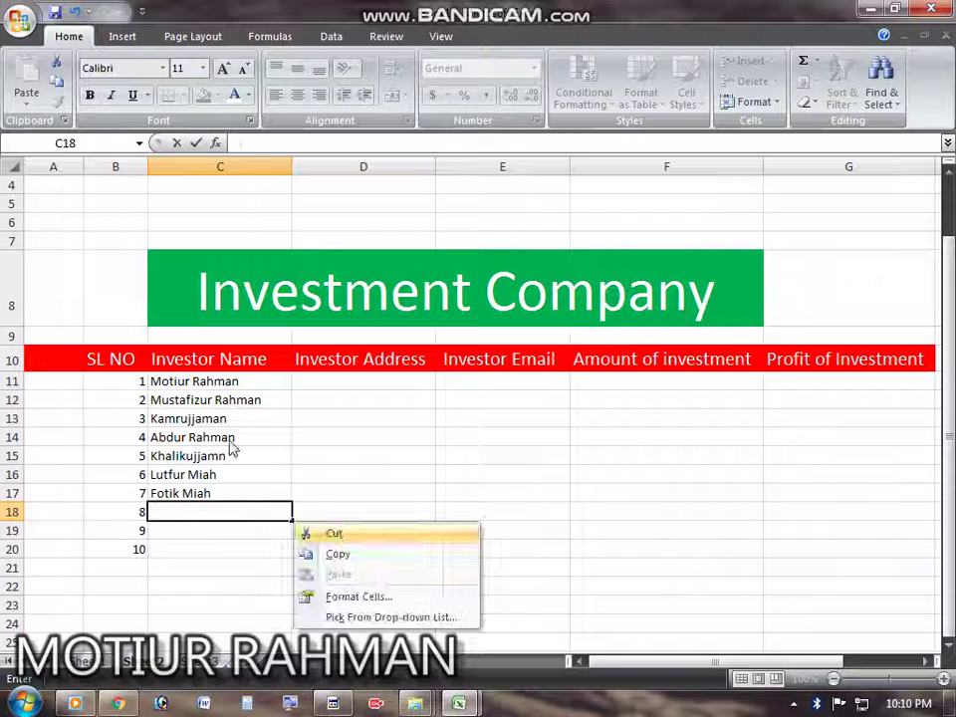
pyautogui.click(220, 501)
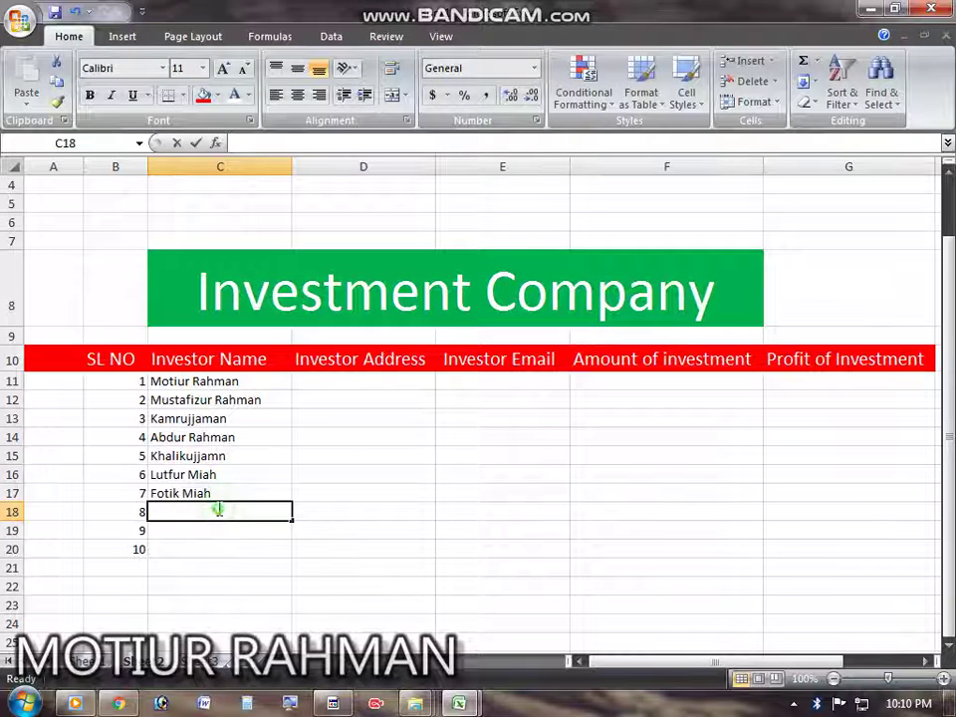
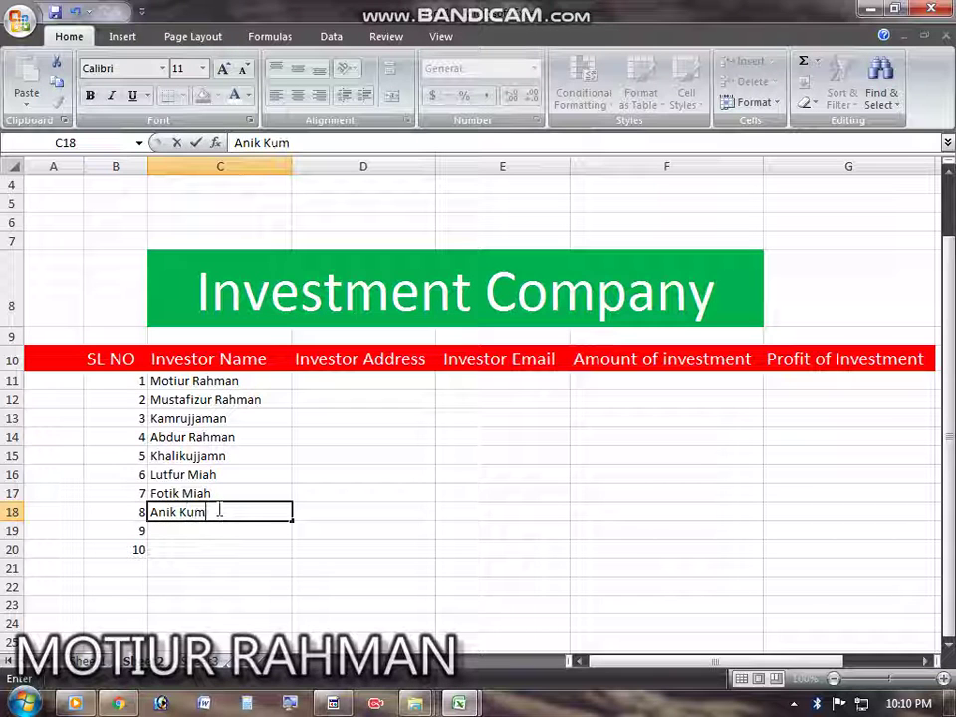
pyautogui.press('Return')
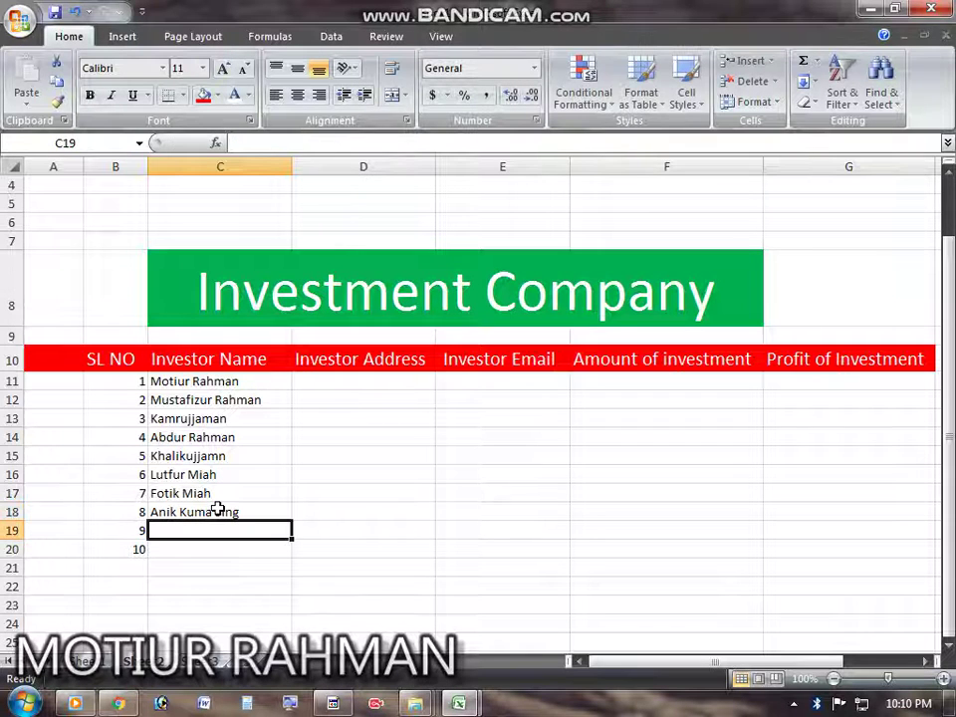
pyautogui.press('Return')
# Step: Enter the ninth investor's name in C19 and fix its spelling in place
pyautogui.click(208, 534)
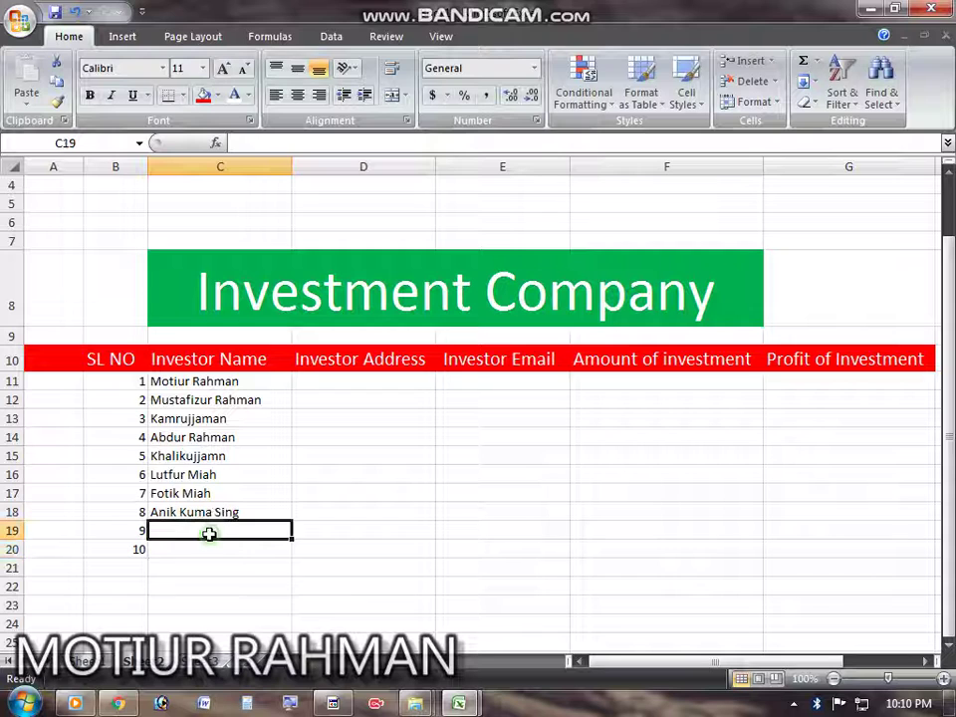
pyautogui.doubleClick(209, 534)
pyautogui.write('H')
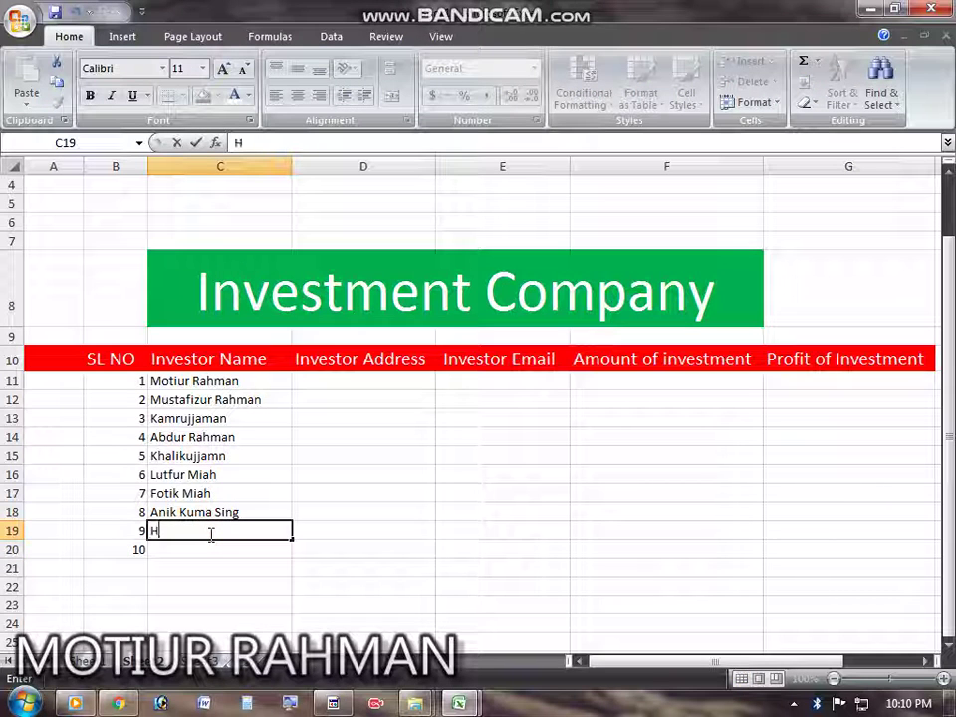
pyautogui.press('BackSpace')
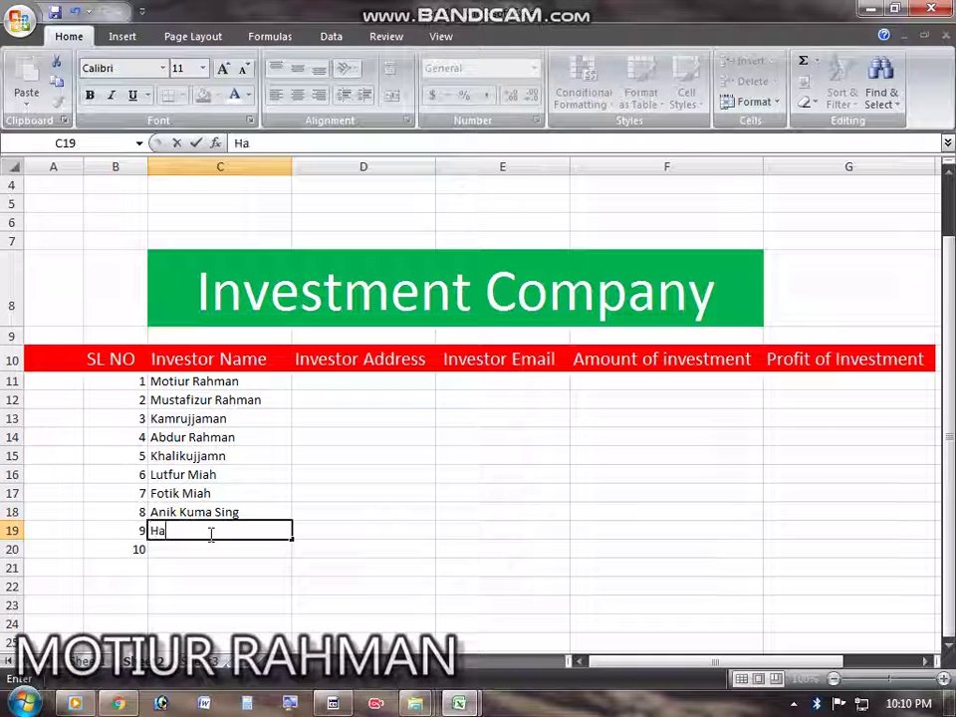
pyautogui.write('Hasamn')
pyautogui.press('Return')
pyautogui.write('p')
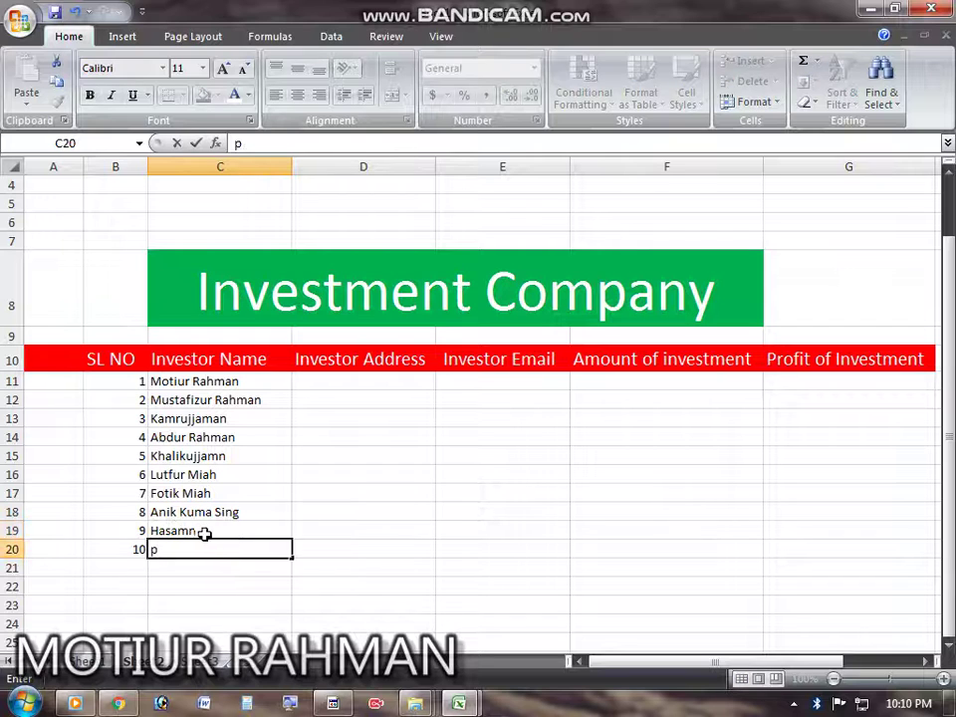
pyautogui.click(205, 533)
pyautogui.doubleClick(185, 531)
pyautogui.press('BackSpace')
pyautogui.click(191, 563)
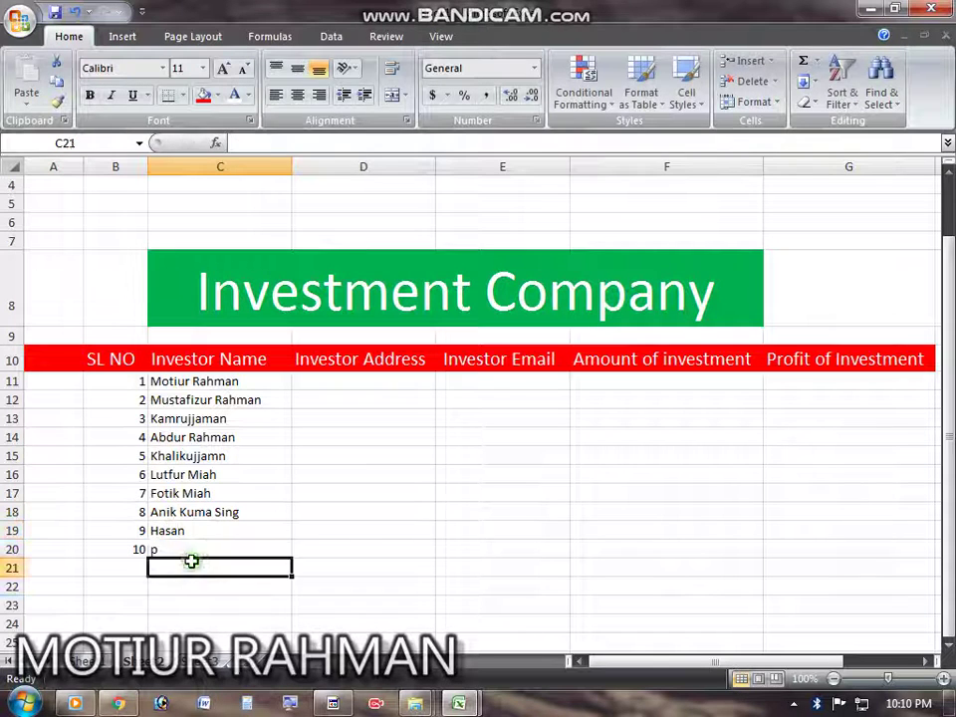
# Step: Replace the stray entry in C20 with the tenth investor's name
pyautogui.click(194, 551)
pyautogui.doubleClick(198, 549)
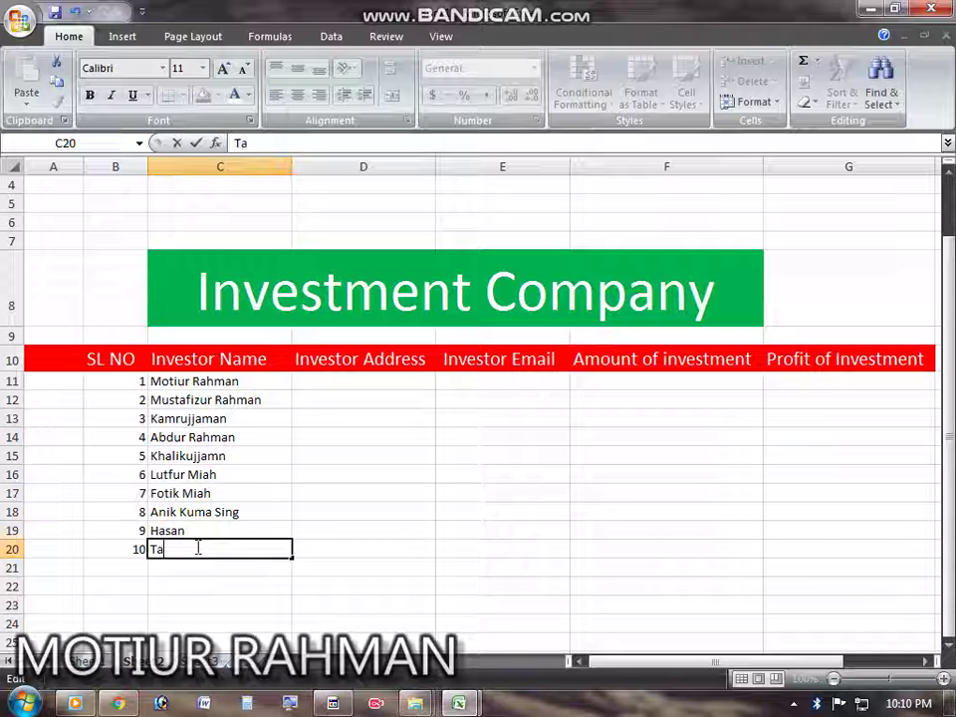
pyautogui.write('Taskin')
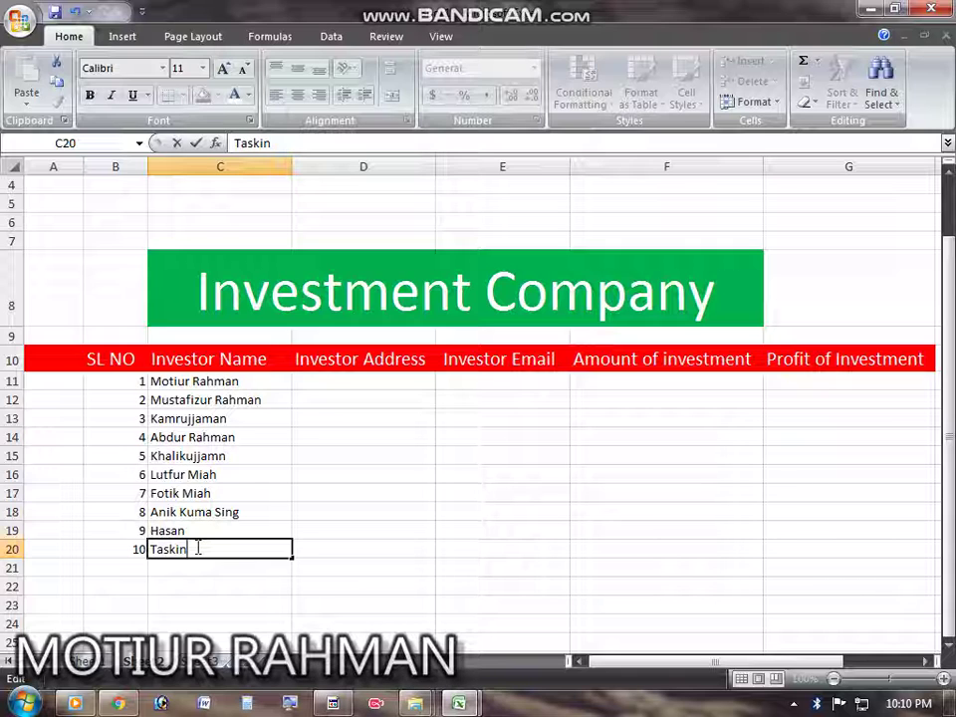
pyautogui.press('Return')
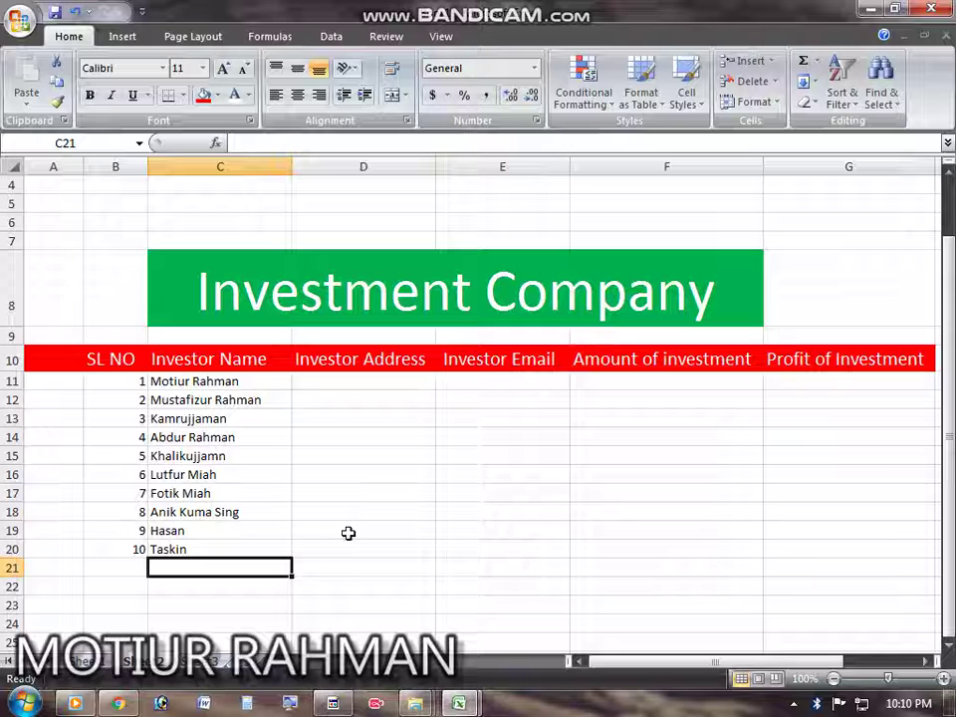
# Step: Enter Sylhet in D11 and Moulvibazar in D12 as investor addresses
pyautogui.click(379, 387)
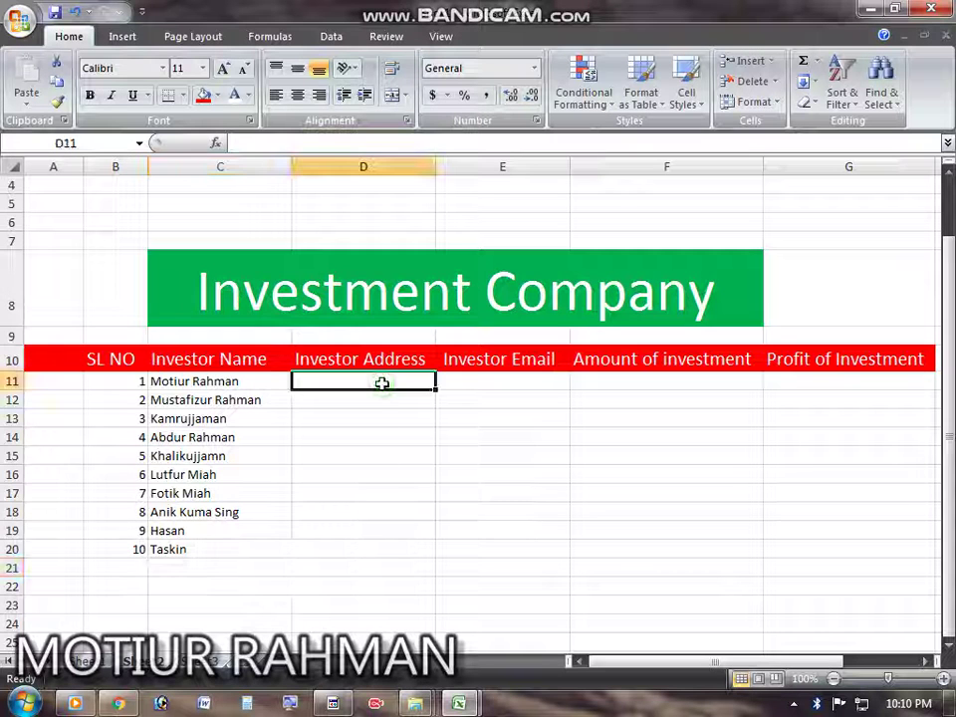
pyautogui.doubleClick(372, 388)
pyautogui.write('S')
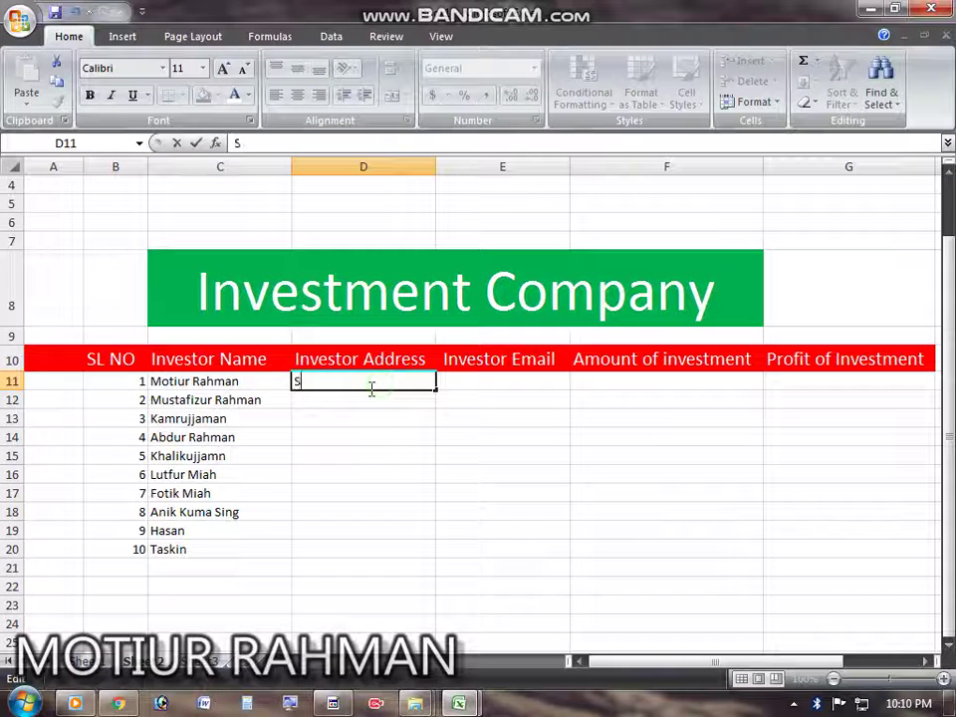
pyautogui.write('yg')
pyautogui.press('BackSpace')
pyautogui.press('BackSpace')
pyautogui.write('uy')
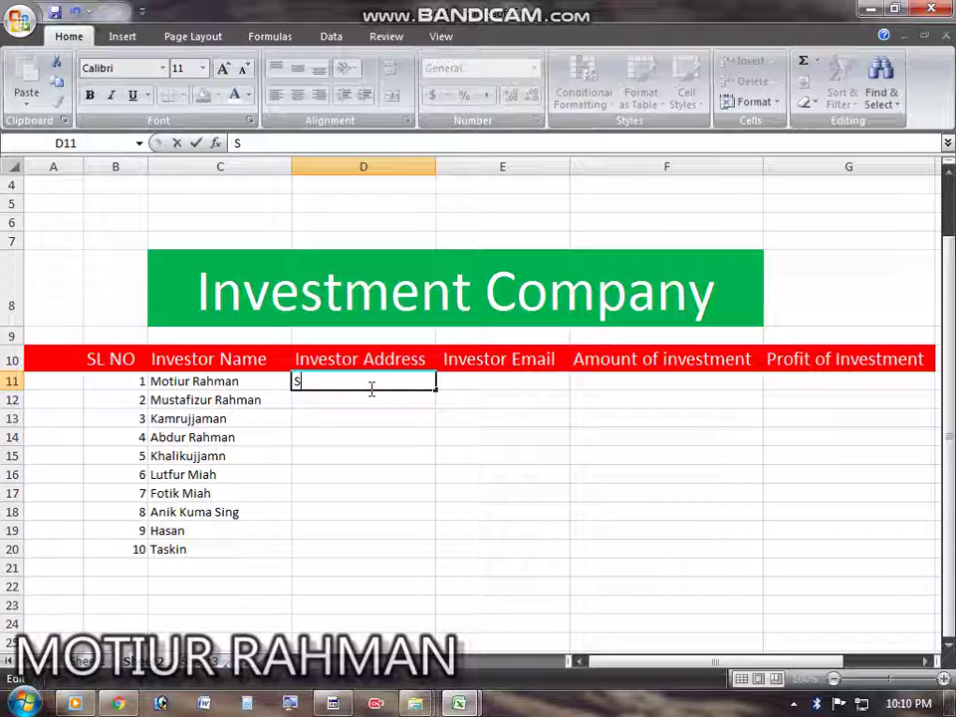
pyautogui.write('ht')
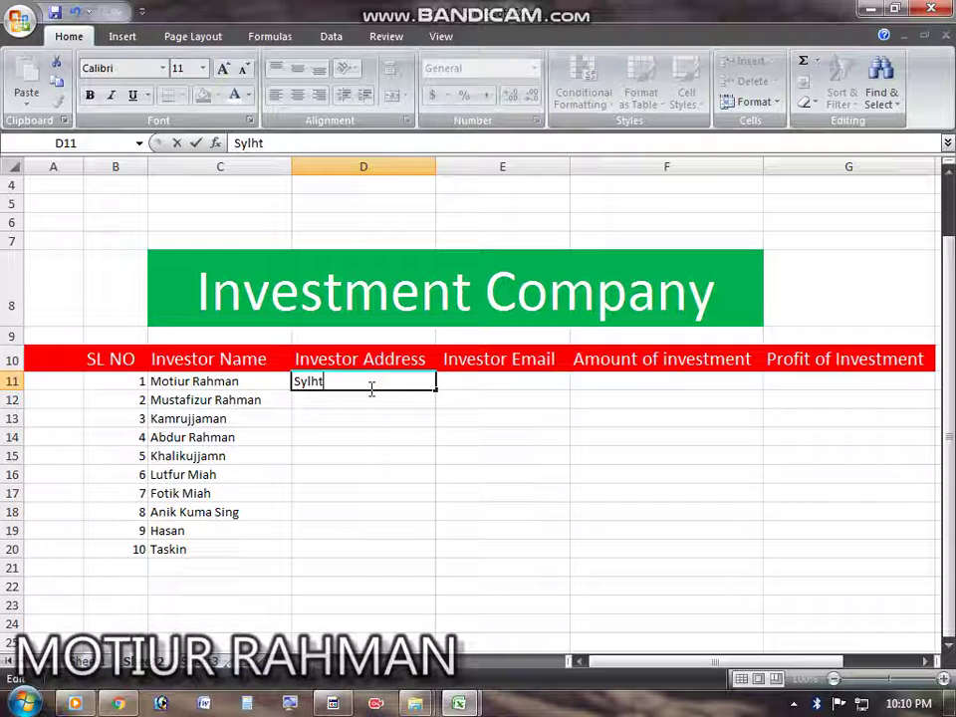
pyautogui.press('BackSpace')
pyautogui.write('et')
pyautogui.press('Return')
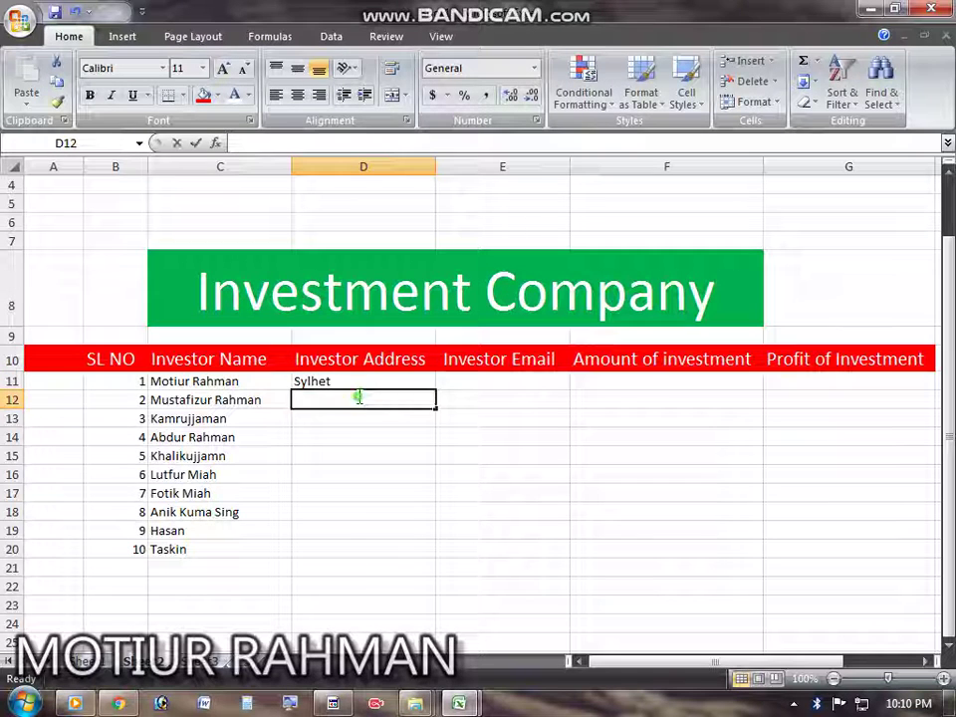
pyautogui.write('Moulvib')
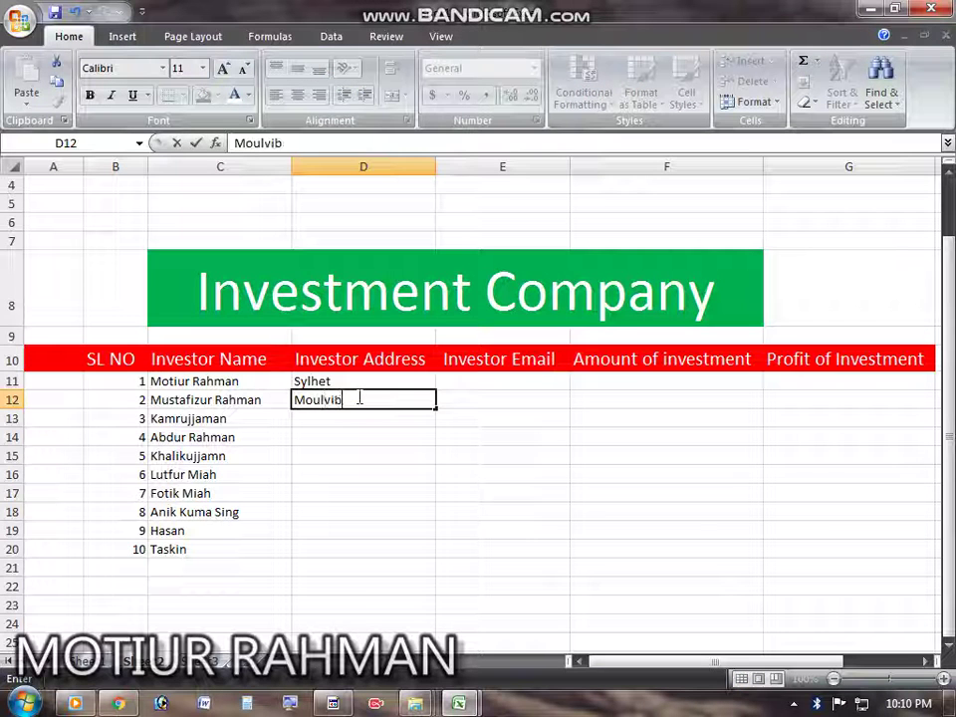
pyautogui.write('azar')
pyautogui.press('Return')
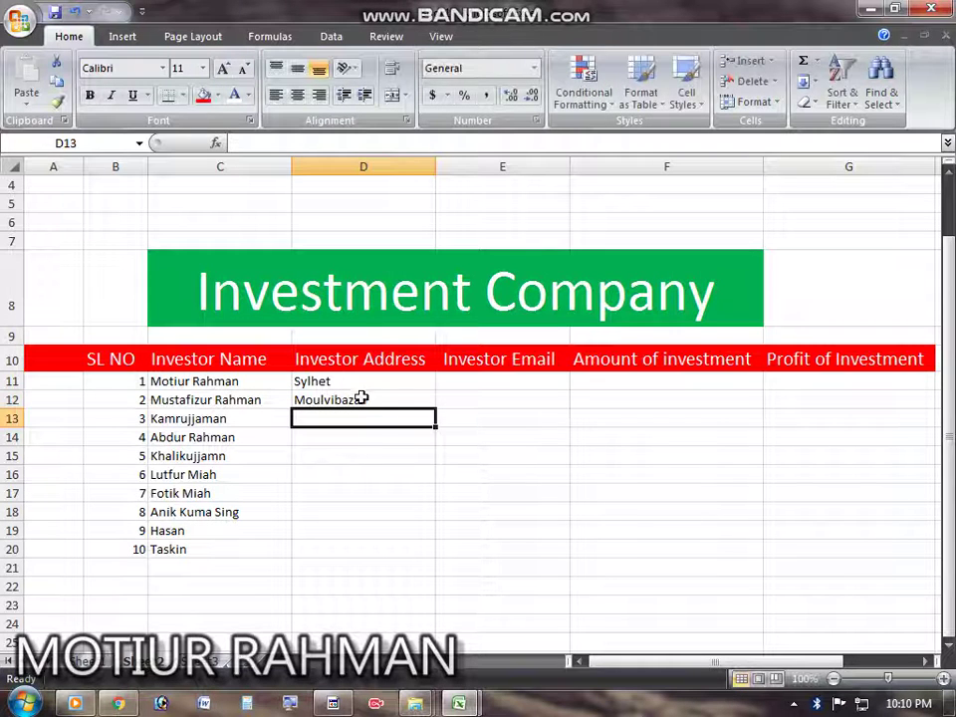
# Step: Fill Moulvibazar from D12 down to D20 and up into D11
pyautogui.click(383, 399)
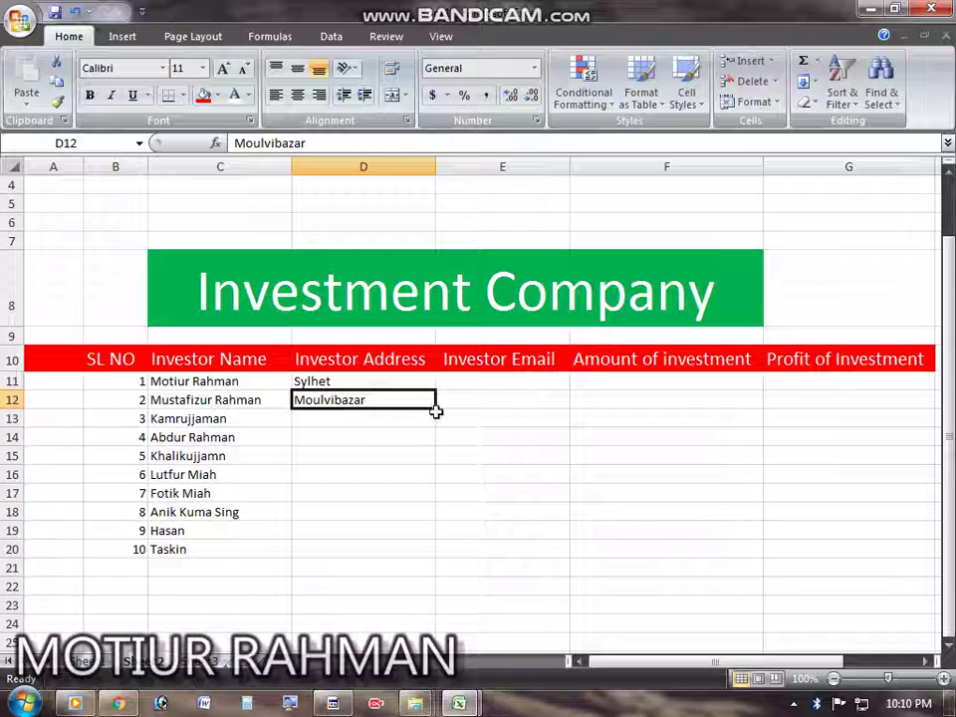
pyautogui.moveTo(436, 409); pyautogui.dragTo(447, 553)
pyautogui.click(383, 619)
pyautogui.click(488, 496)
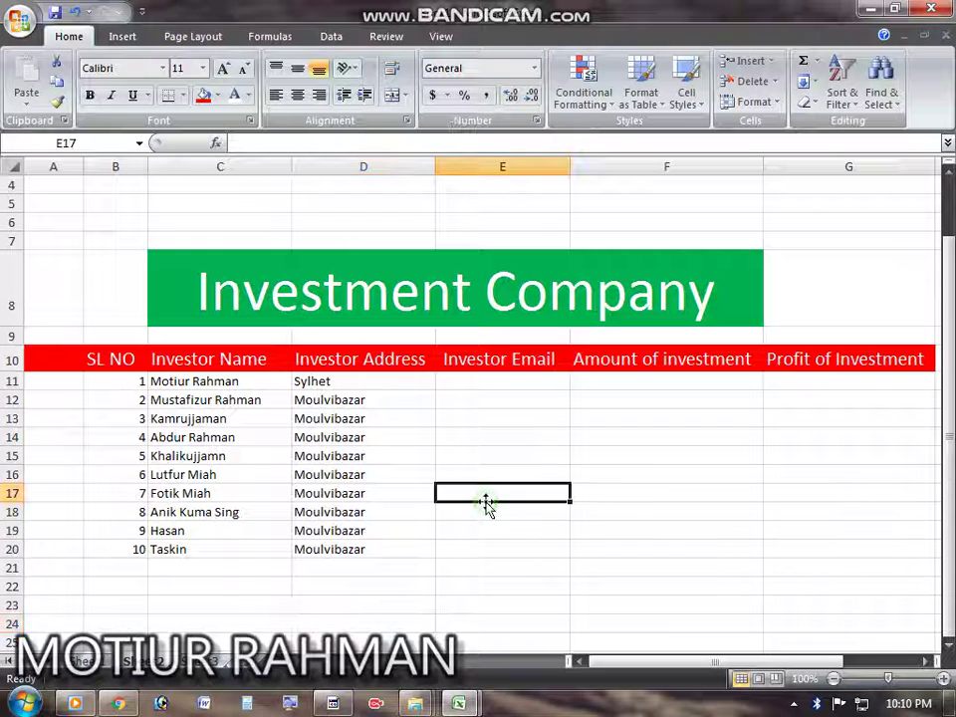
pyautogui.click(360, 385)
pyautogui.click(423, 401)
pyautogui.moveTo(436, 407); pyautogui.dragTo(434, 379)
# Step: Begin editing the first investor's email cell E11
pyautogui.click(448, 400)
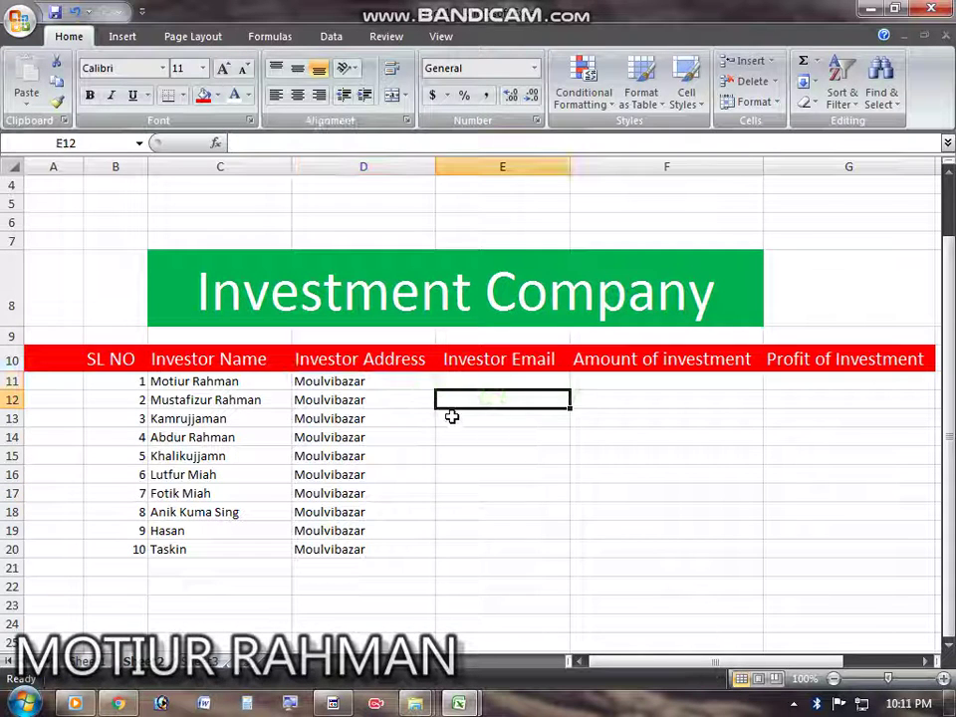
pyautogui.click(489, 378)
pyautogui.doubleClick(491, 379)
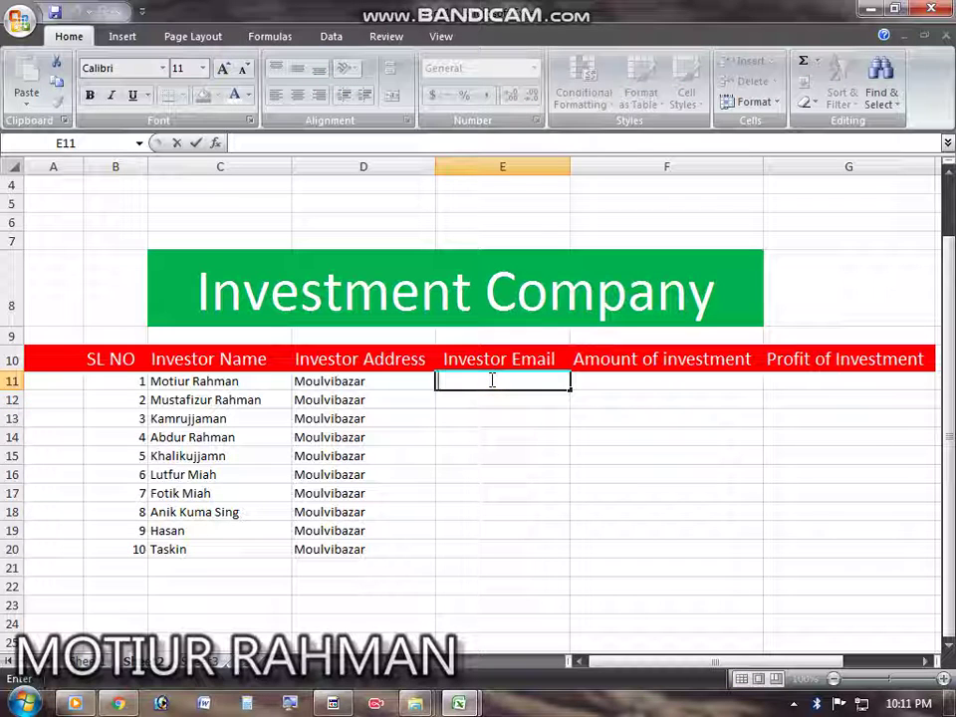
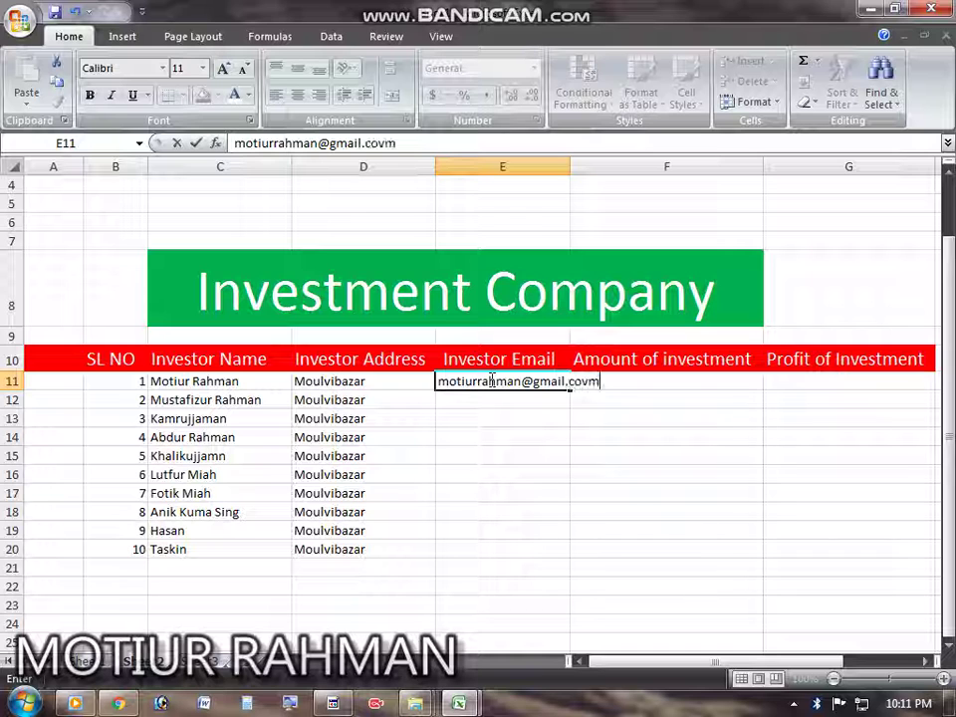
# Step: Type the first investor's gmail.com email address in E11, correcting the domain typos
pyautogui.press('Return')
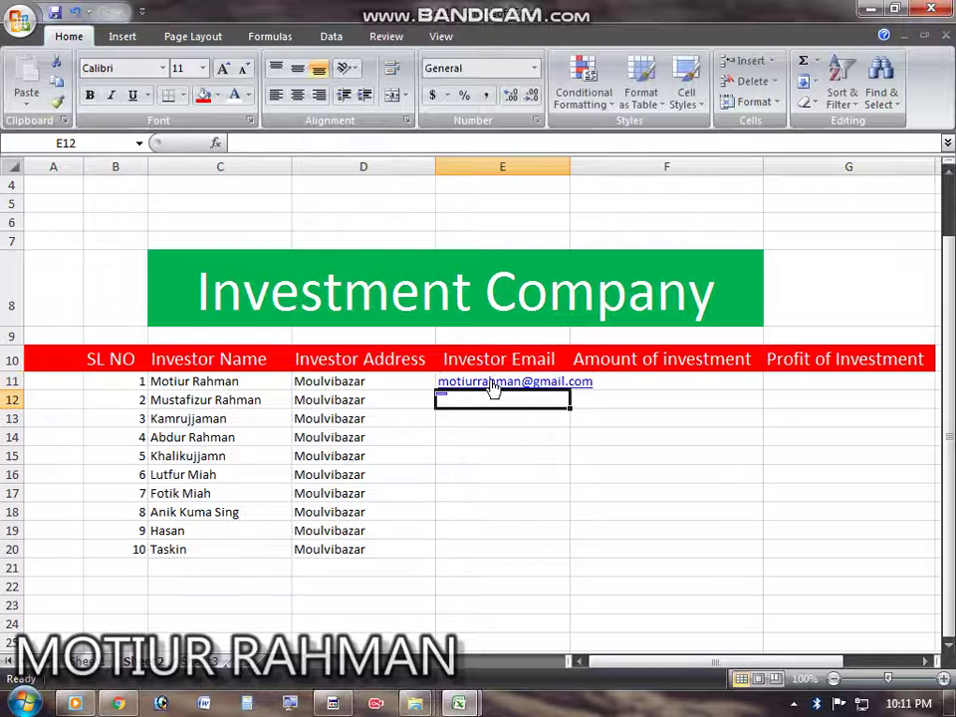
pyautogui.press('Return')
pyautogui.click(494, 387)
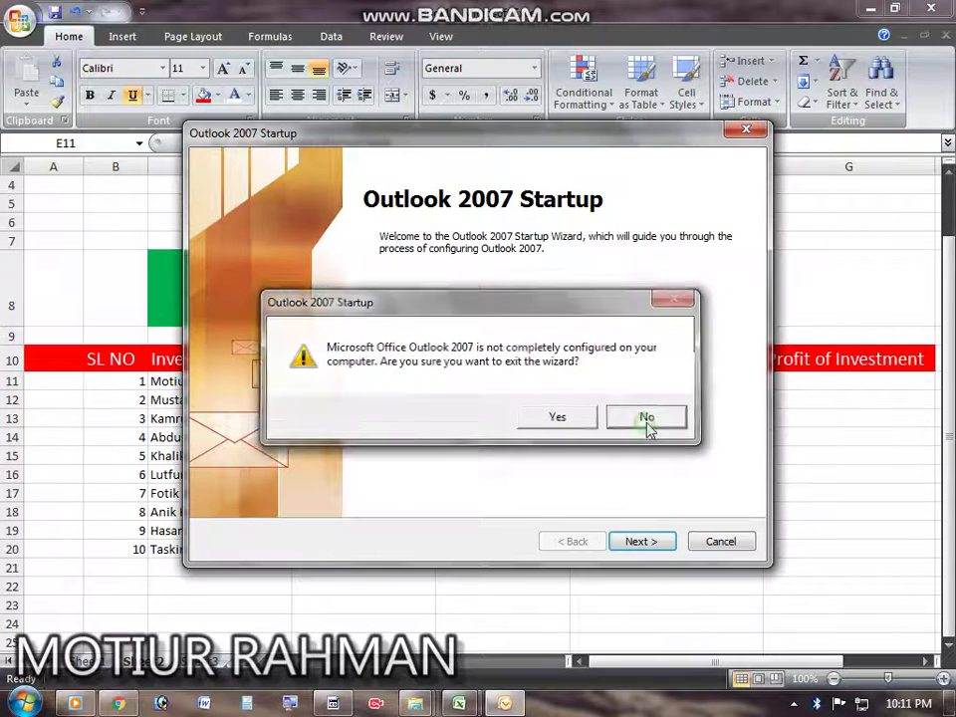
pyautogui.click(644, 418)
pyautogui.click(720, 543)
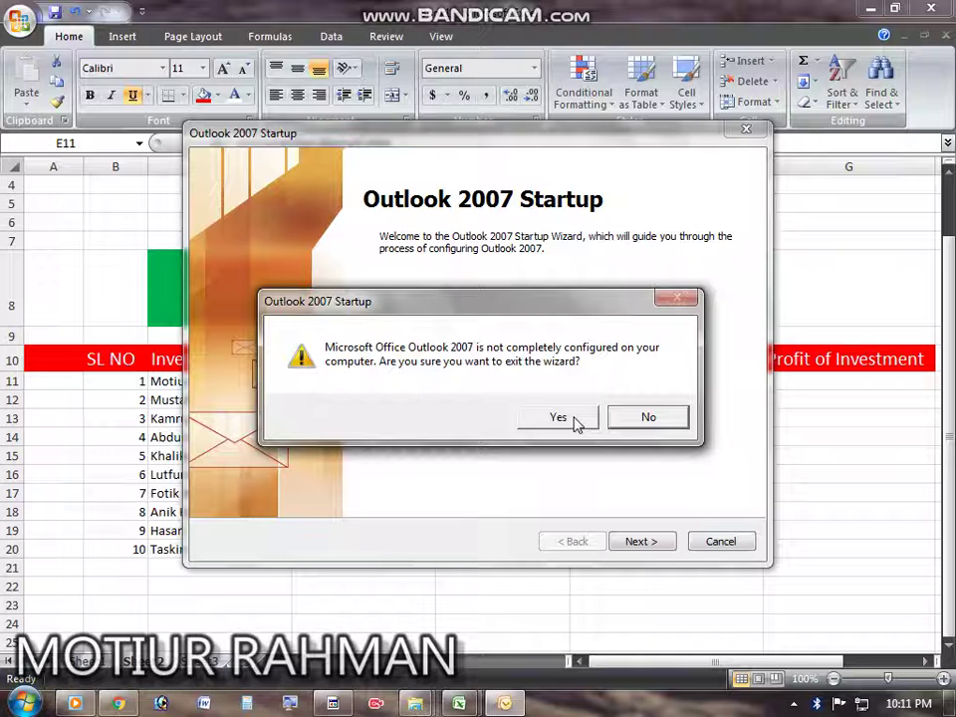
pyautogui.click(633, 423)
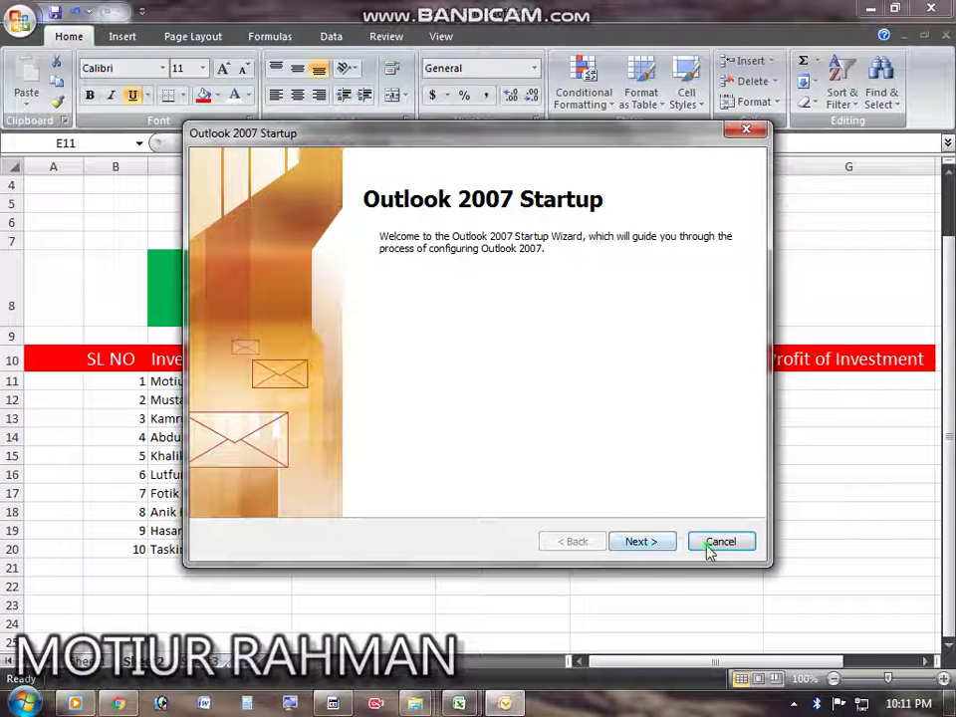
pyautogui.click(710, 549)
pyautogui.click(640, 423)
pyautogui.click(641, 540)
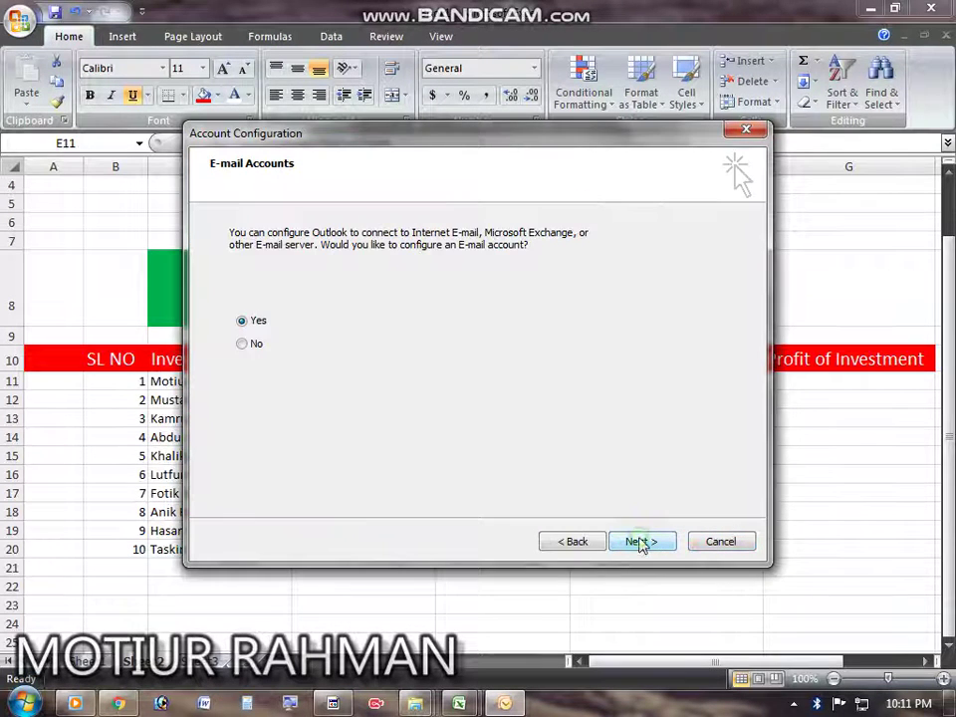
pyautogui.click(754, 132)
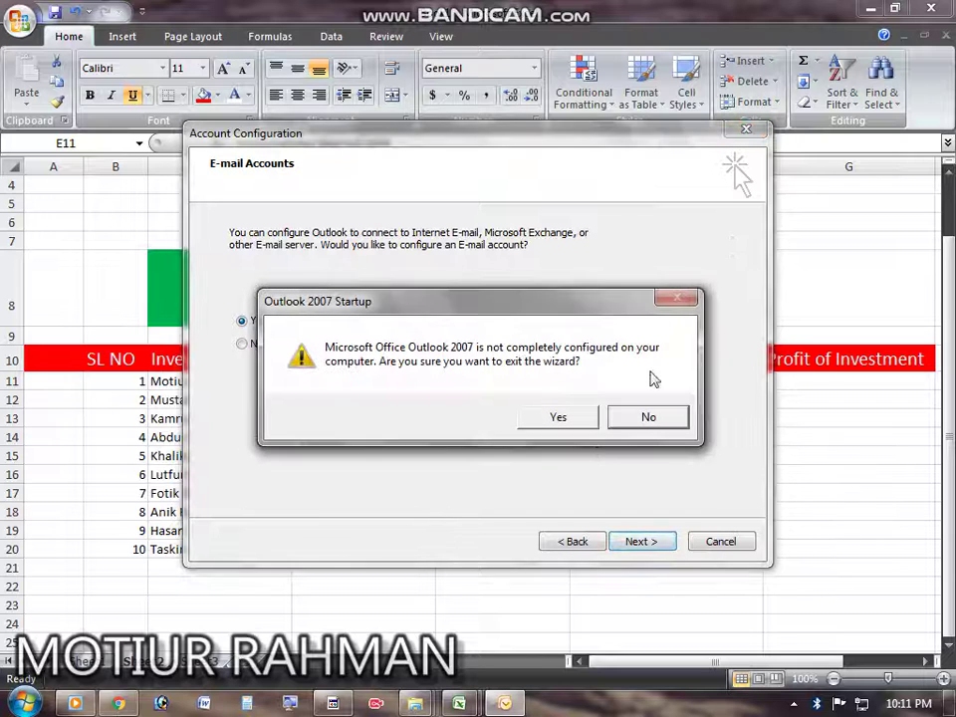
pyautogui.click(639, 425)
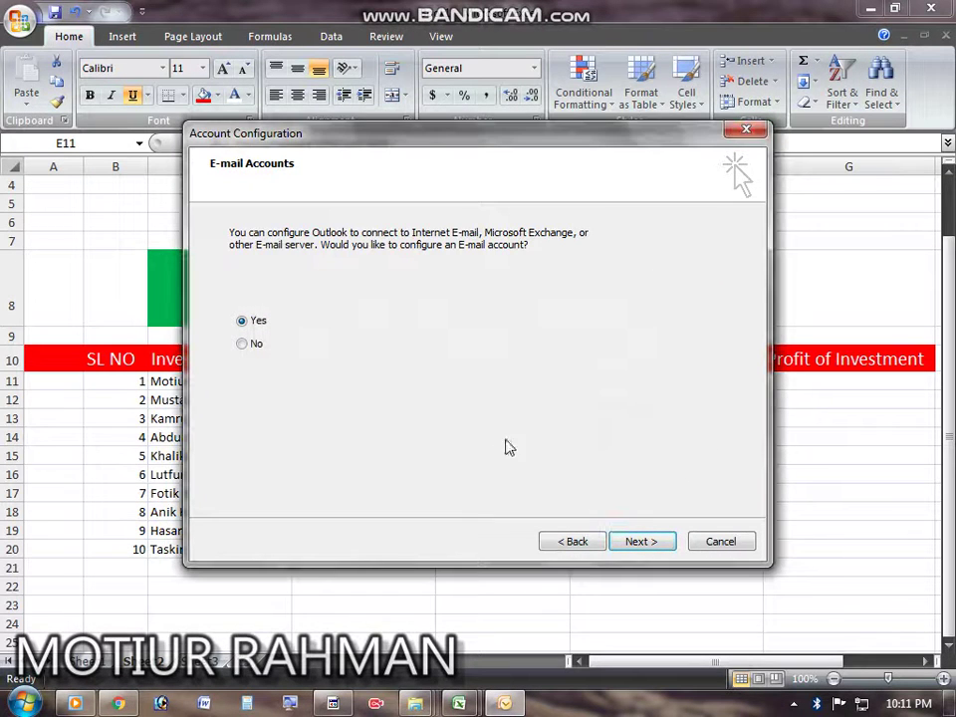
pyautogui.click(345, 702)
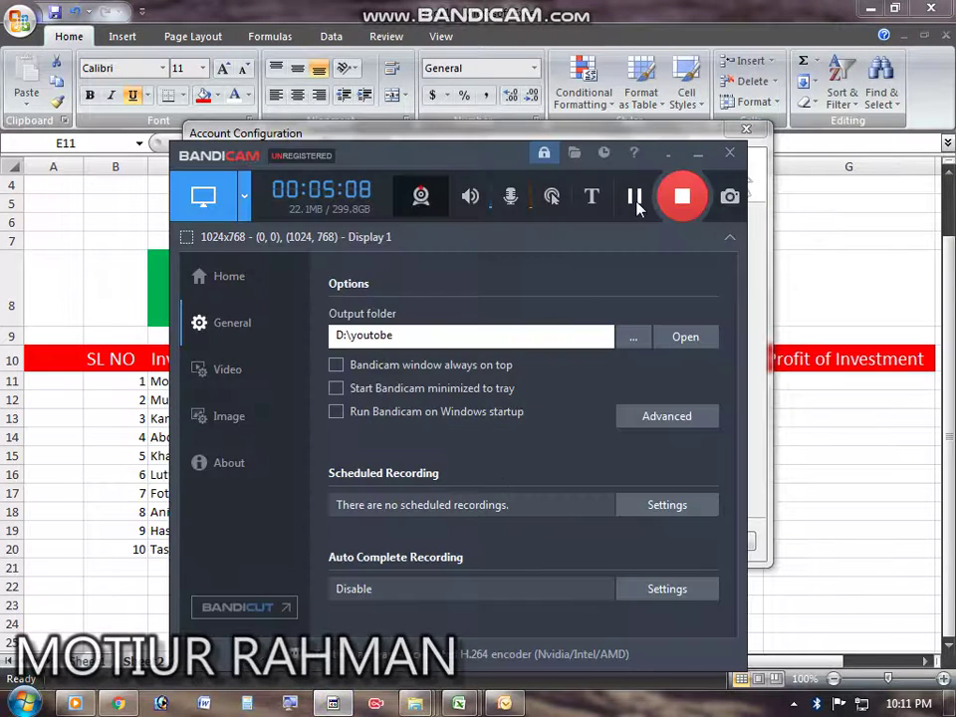
pyautogui.click(638, 208)
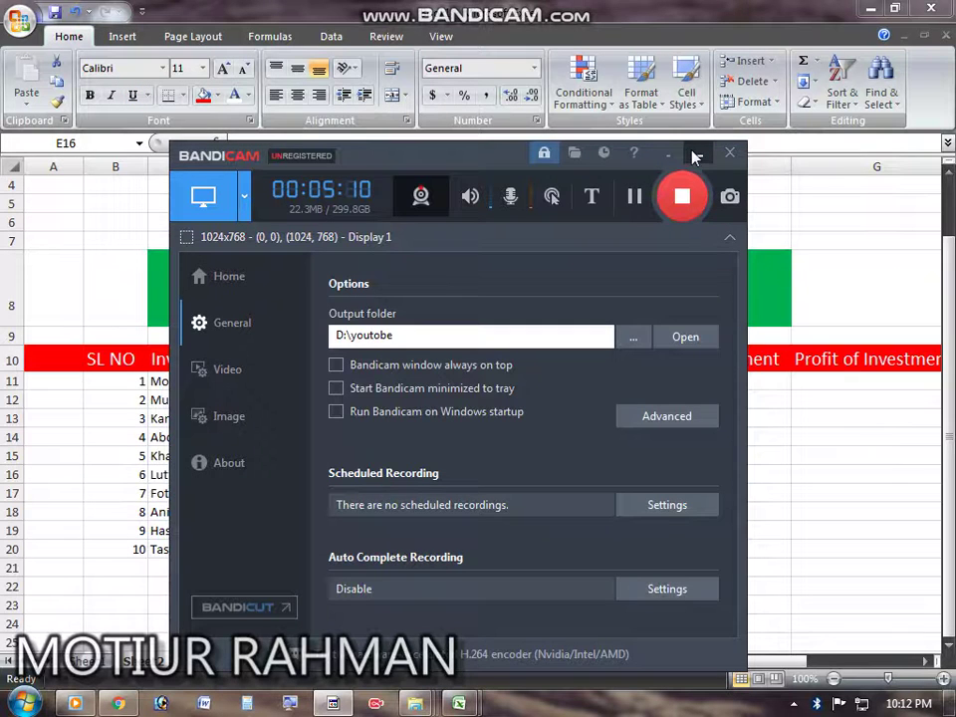
pyautogui.click(694, 157)
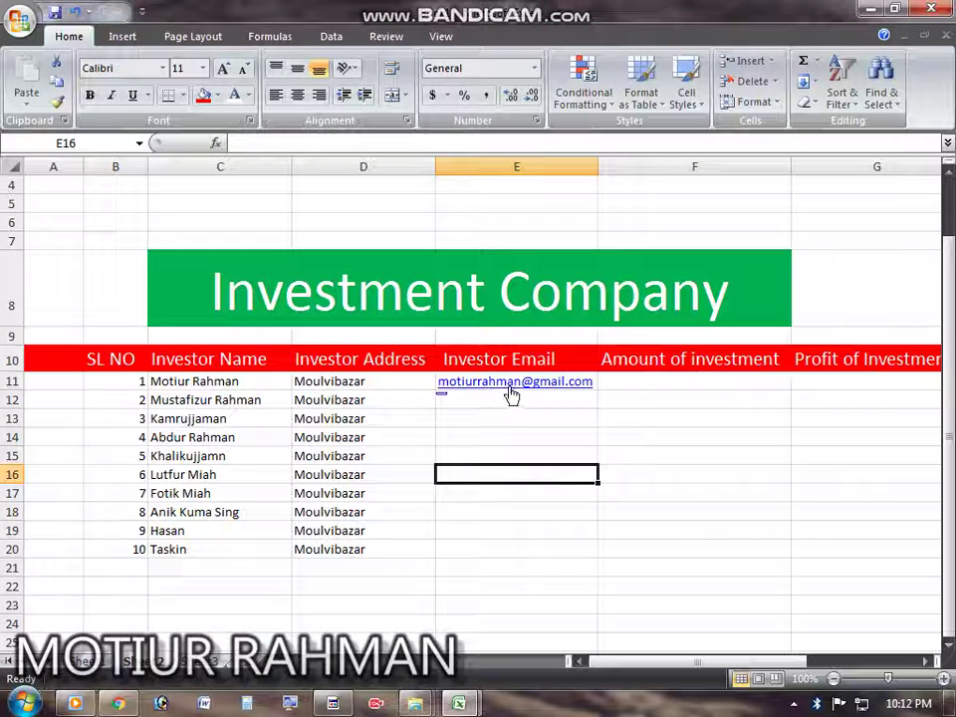
pyautogui.click(587, 384)
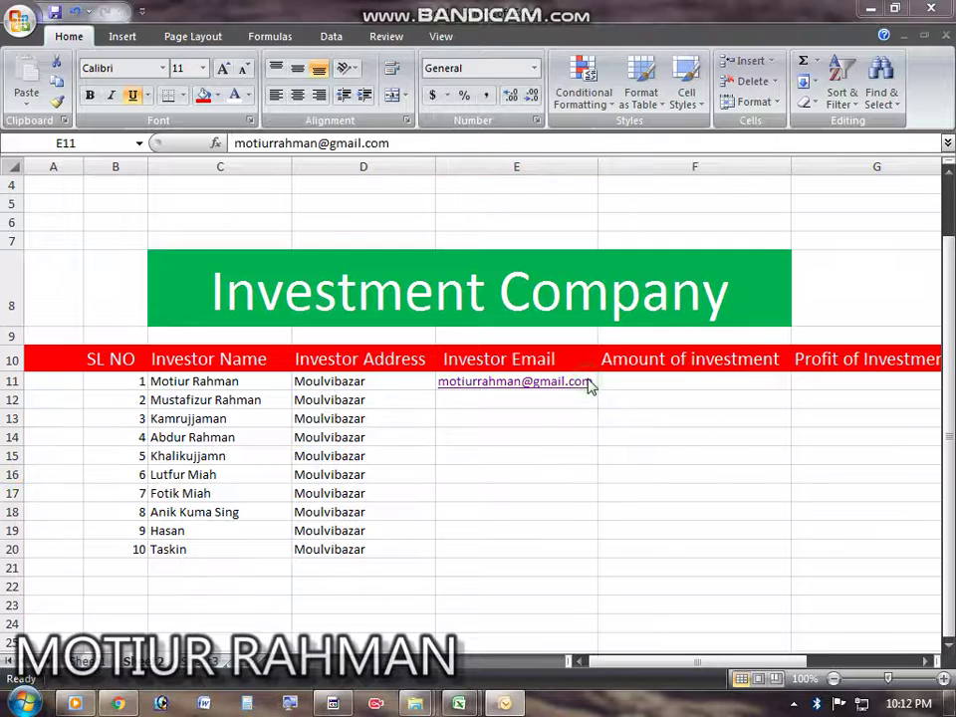
pyautogui.click(747, 130)
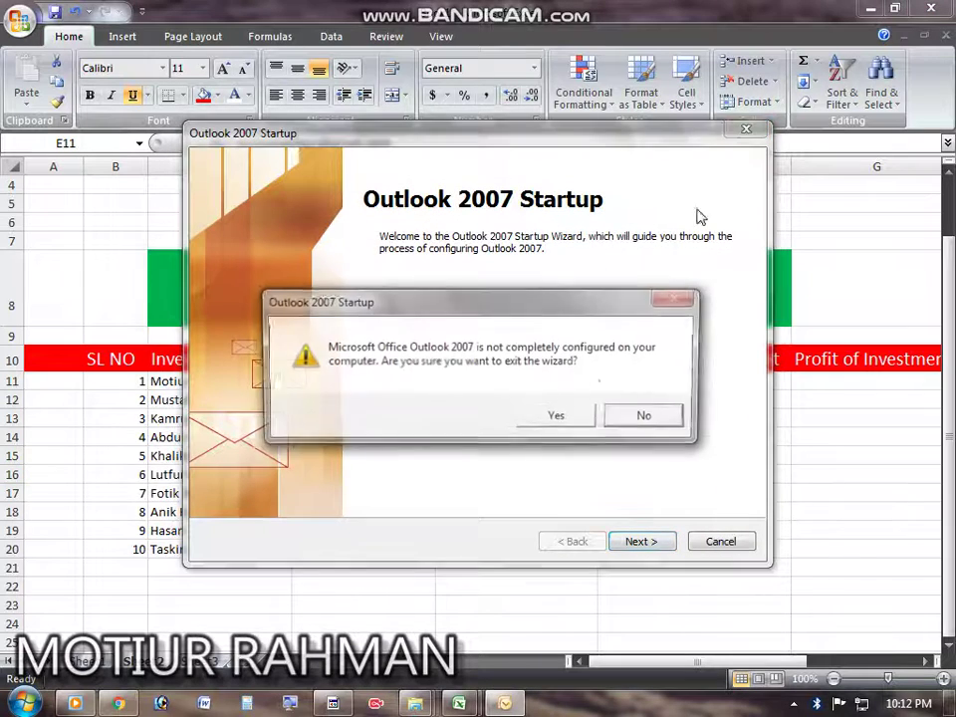
pyautogui.click(555, 418)
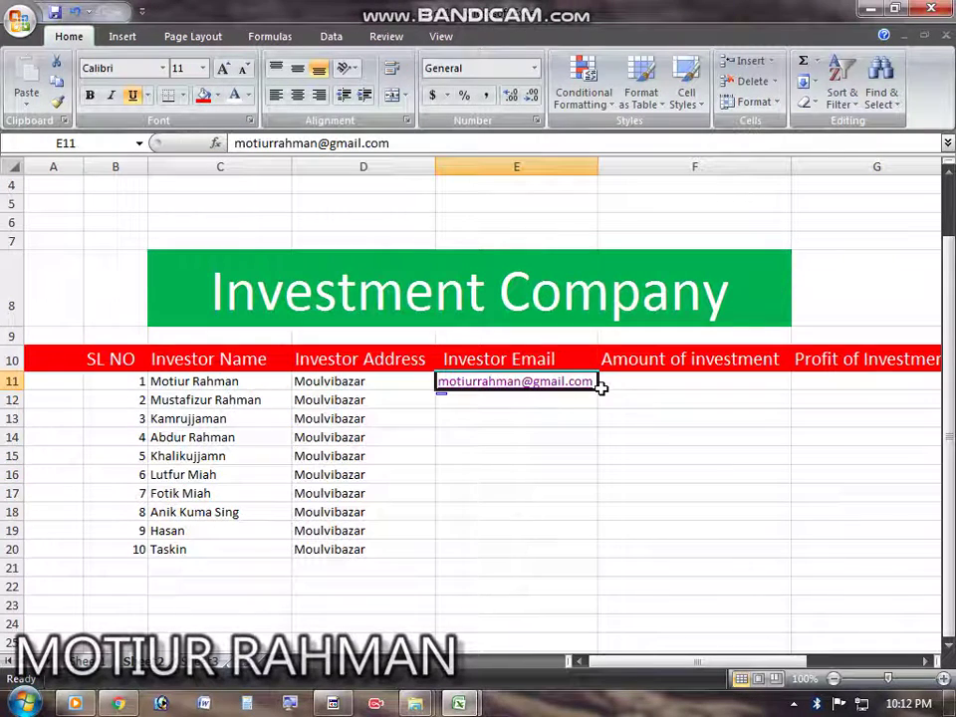
# Step: Copy the email link down to row 20 and enter amounts 5000, 6000, 8000 in F11–F13
pyautogui.moveTo(599, 389); pyautogui.dragTo(609, 554)
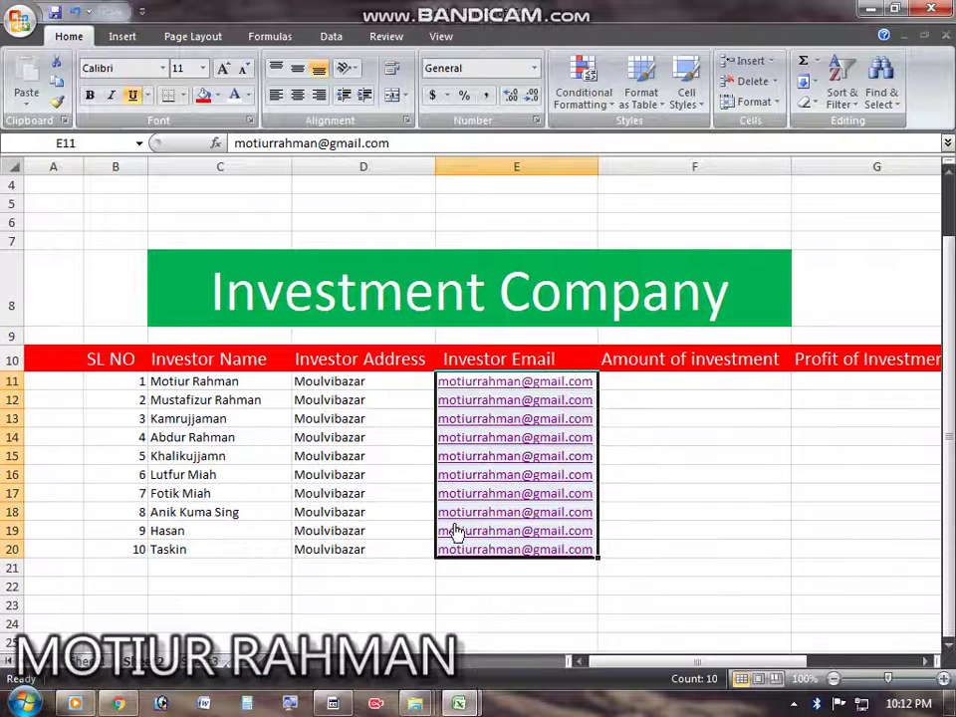
pyautogui.click(661, 383)
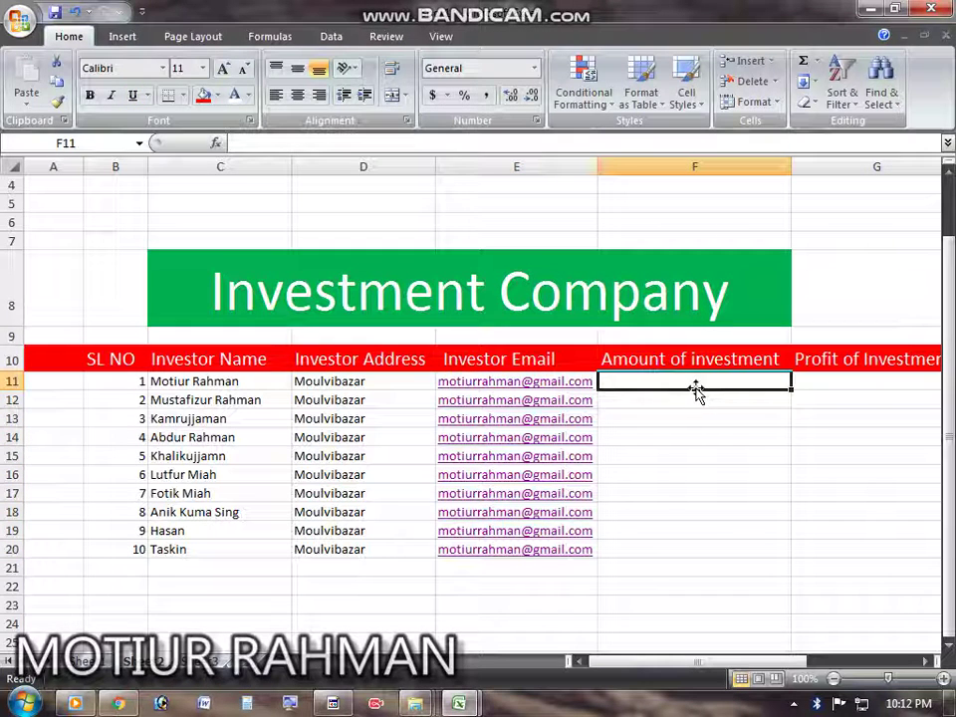
pyautogui.doubleClick(685, 382)
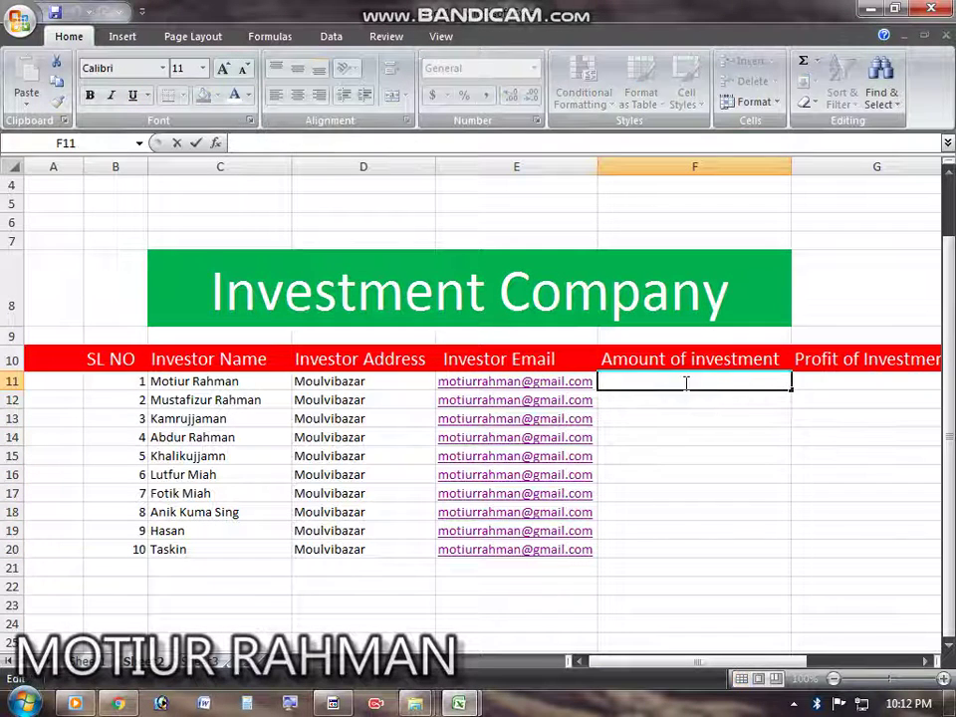
pyautogui.write('5000')
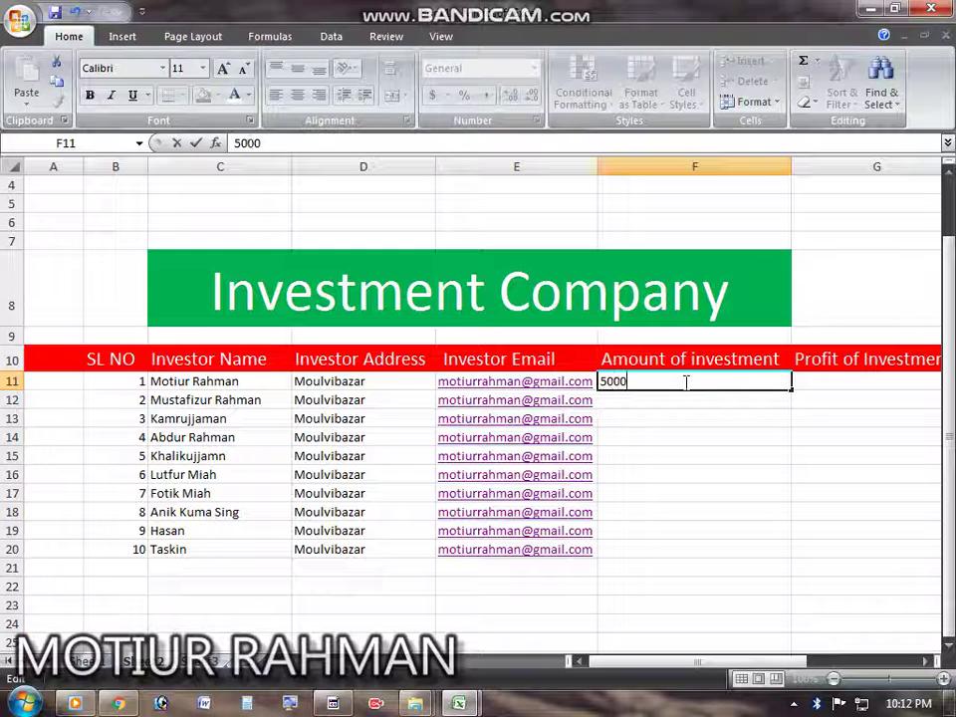
pyautogui.press('Return')
pyautogui.doubleClick(682, 393)
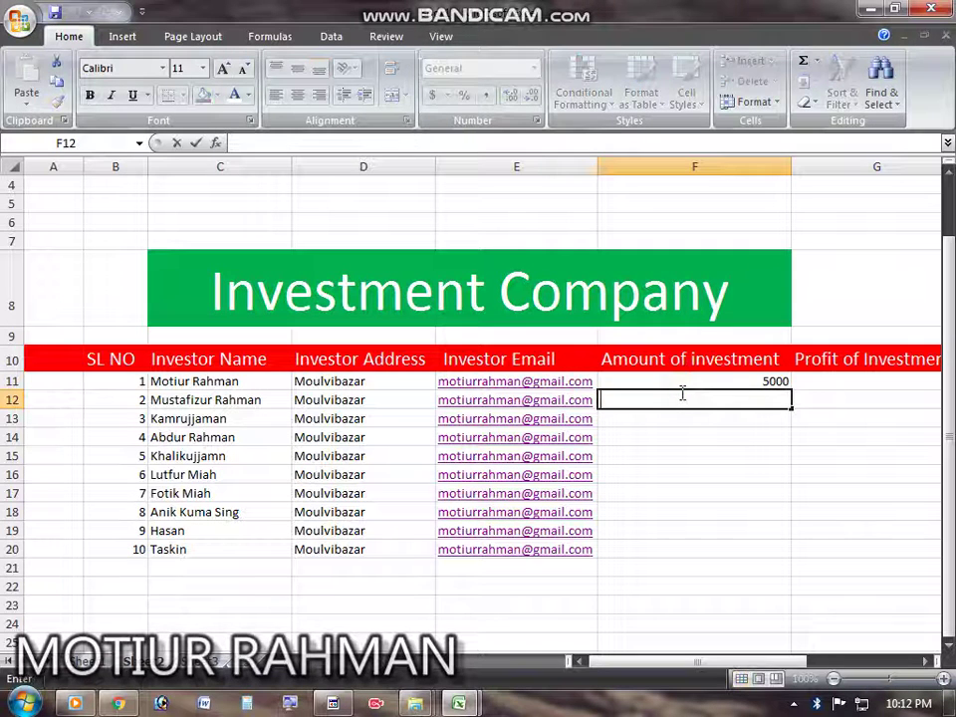
pyautogui.write('6000')
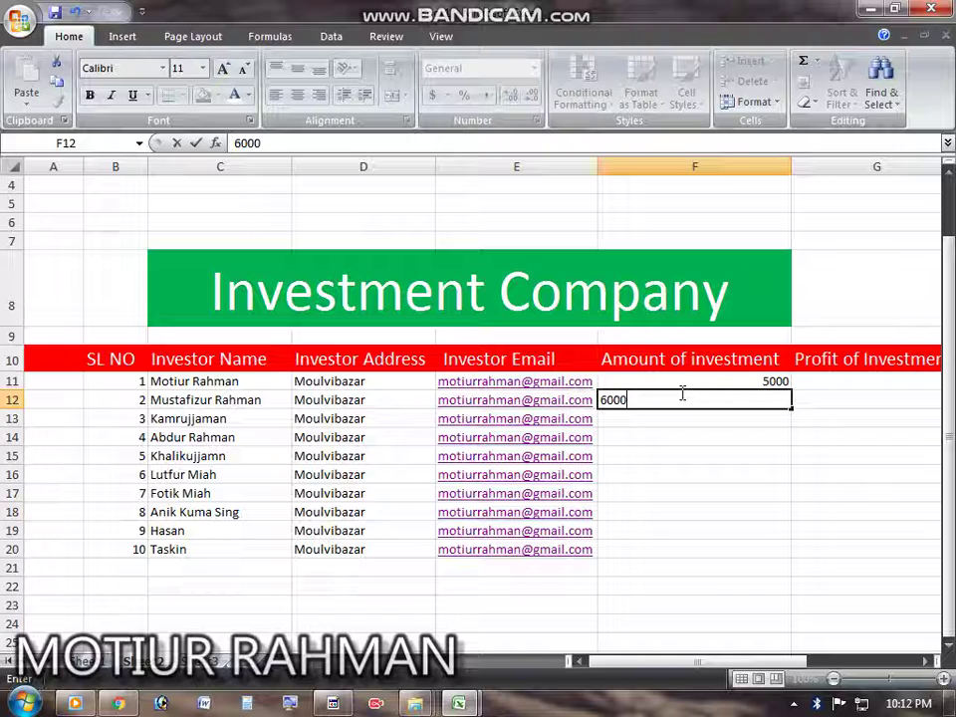
pyautogui.press('Return')
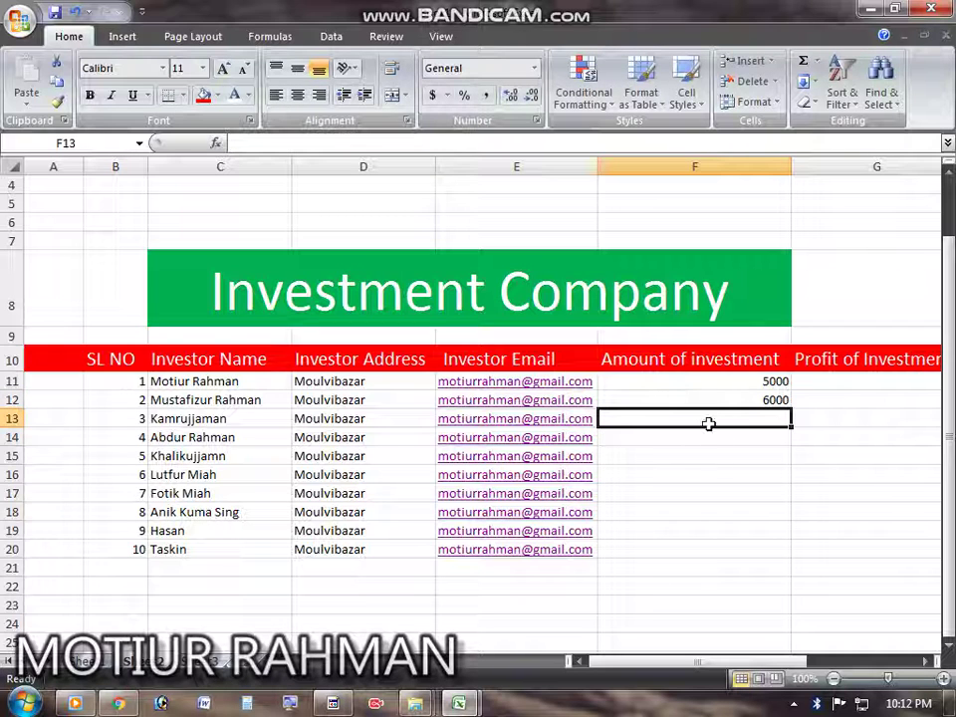
pyautogui.write('8000')
pyautogui.press('Return')
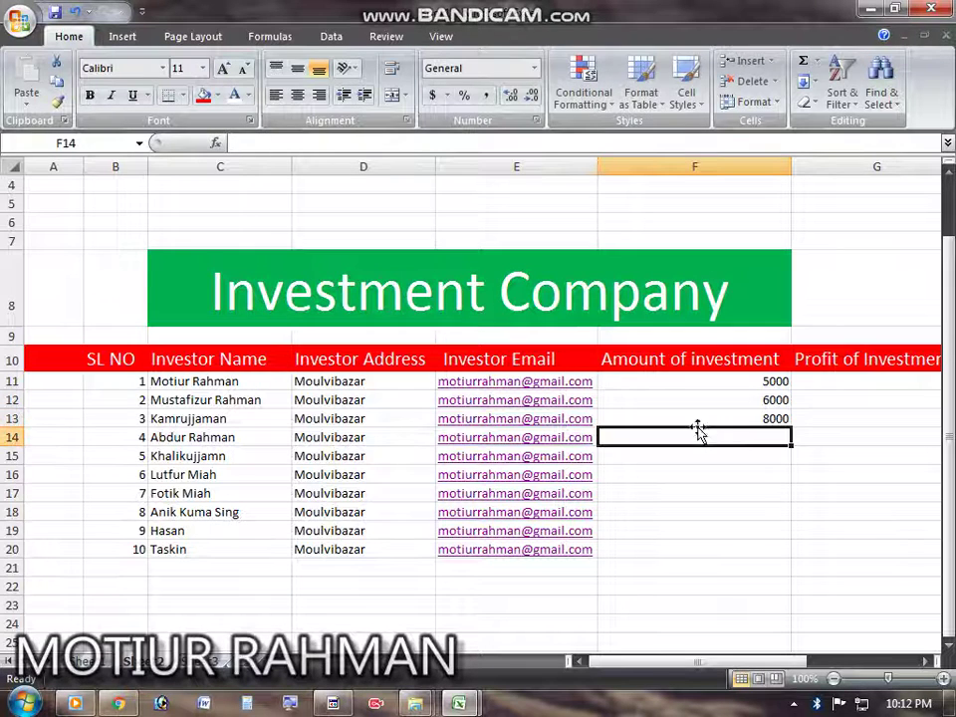
# Step: Enter investment amounts 10000, 15000, 9000 and 6000 in F14–F17
pyautogui.click(734, 450)
pyautogui.click(732, 440)
pyautogui.write('10000')
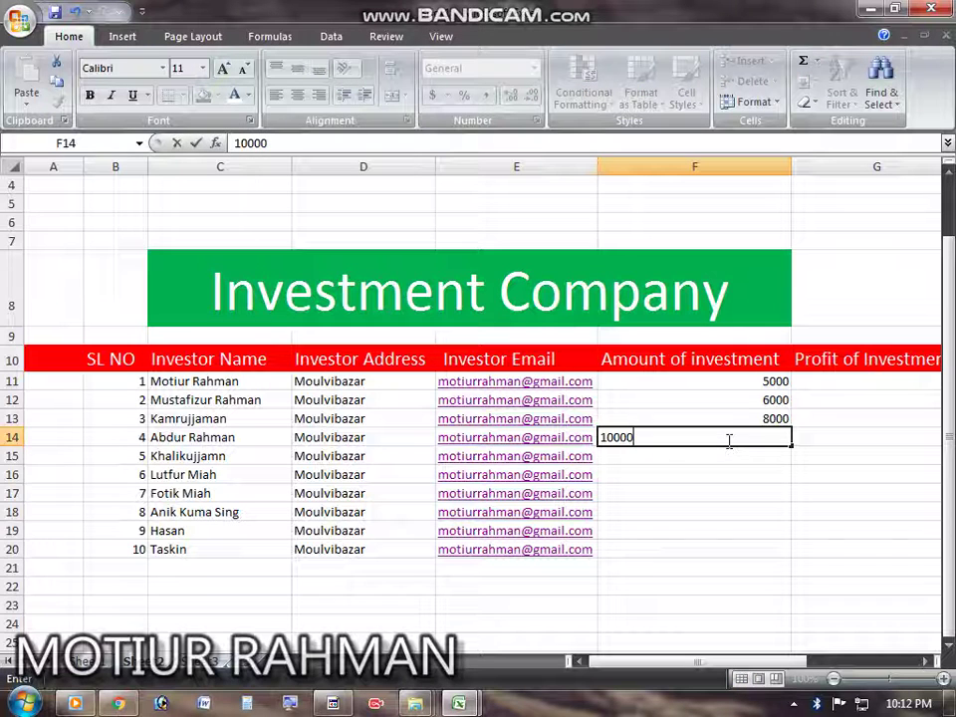
pyautogui.press('Return')
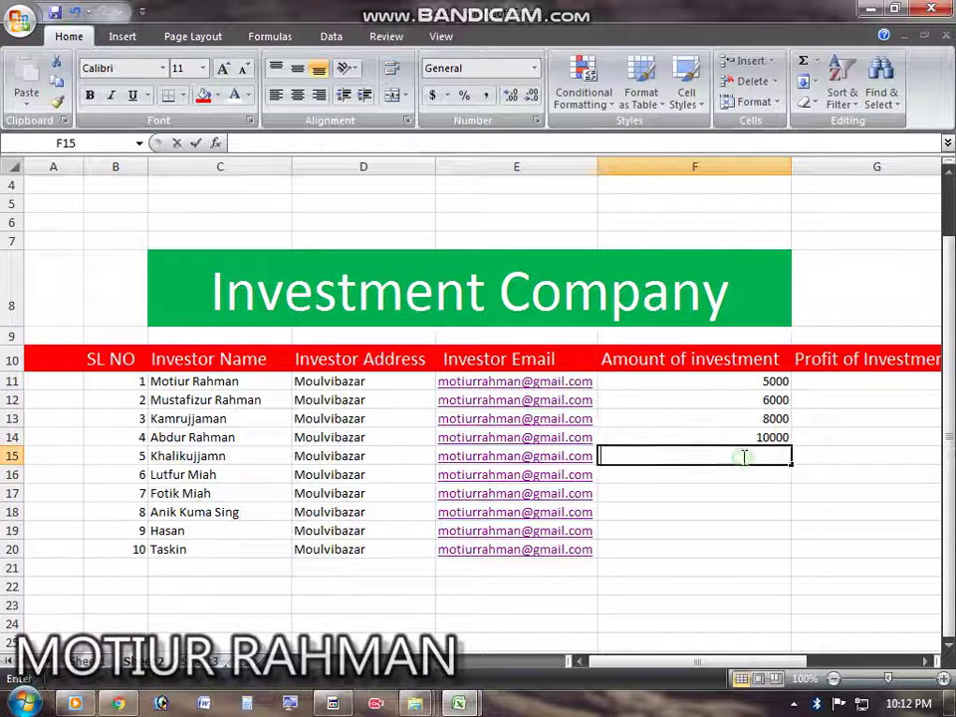
pyautogui.write('15000')
pyautogui.press('Return')
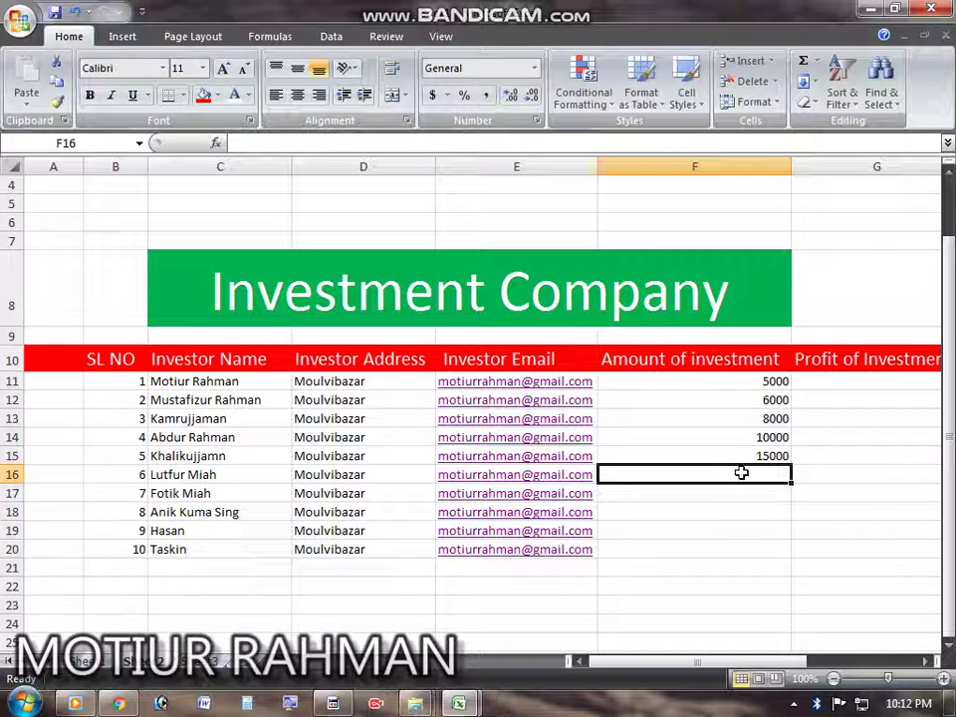
pyautogui.write('9000')
pyautogui.press('Return')
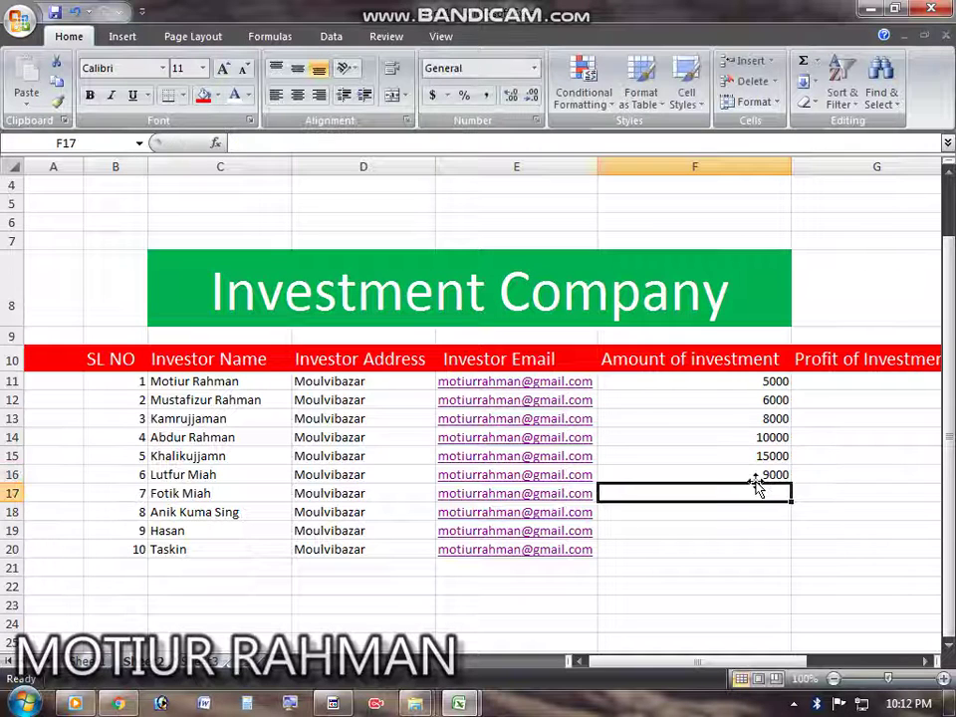
pyautogui.write('6000')
pyautogui.press('Return')
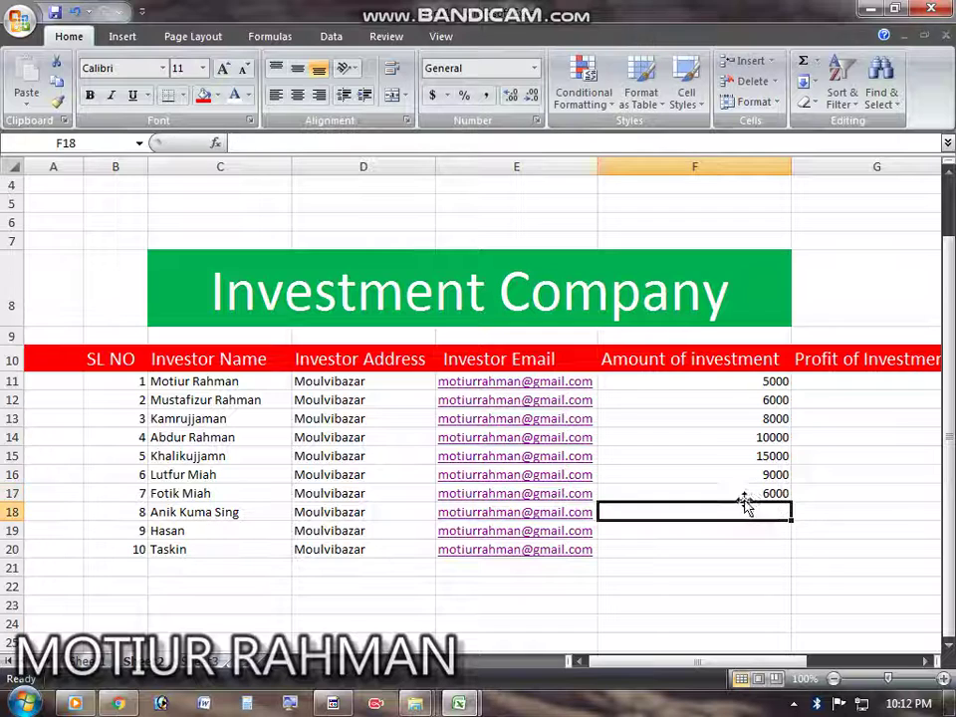
# Step: Enter 4000 as the investment amount in F18
pyautogui.write('444')
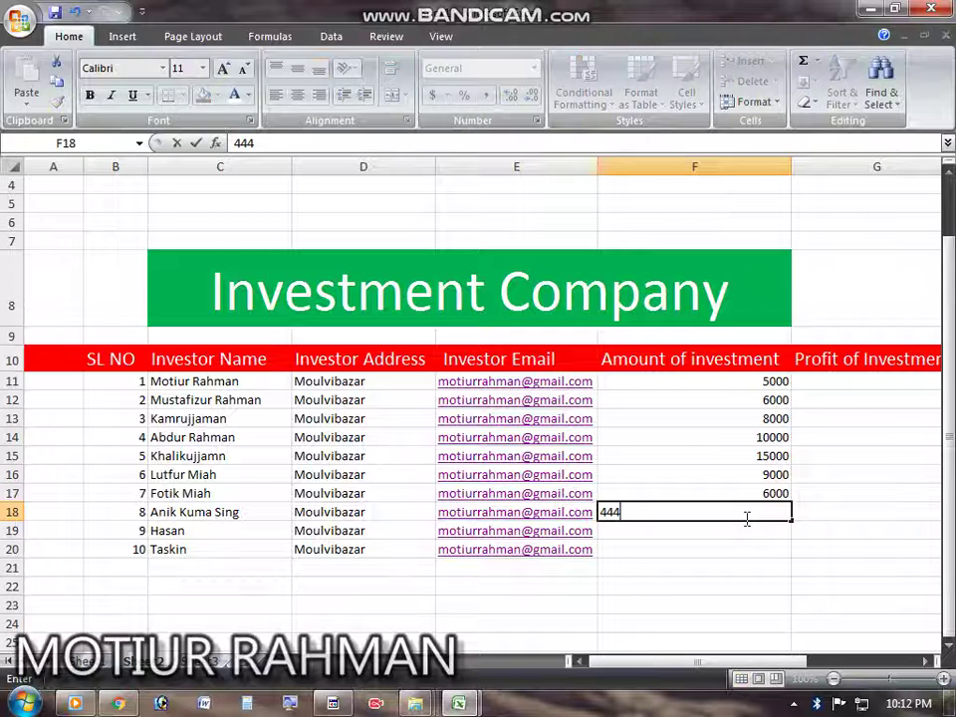
pyautogui.press('BackSpace')
pyautogui.press('BackSpace')
pyautogui.press('BackSpace')
pyautogui.write('8')
pyautogui.press('BackSpace')
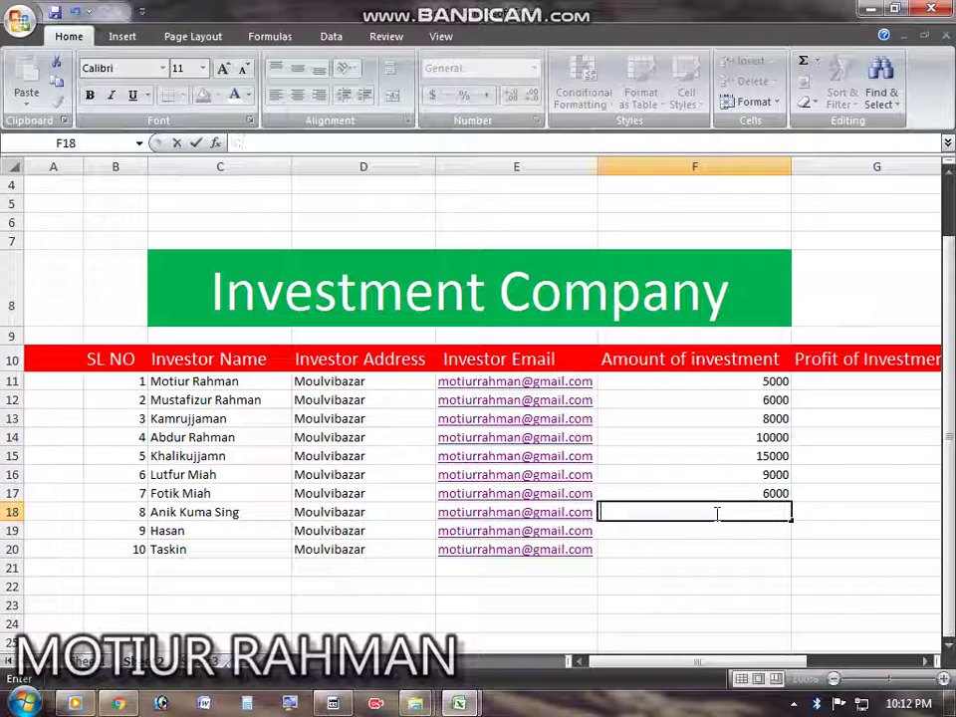
pyautogui.write('41000')
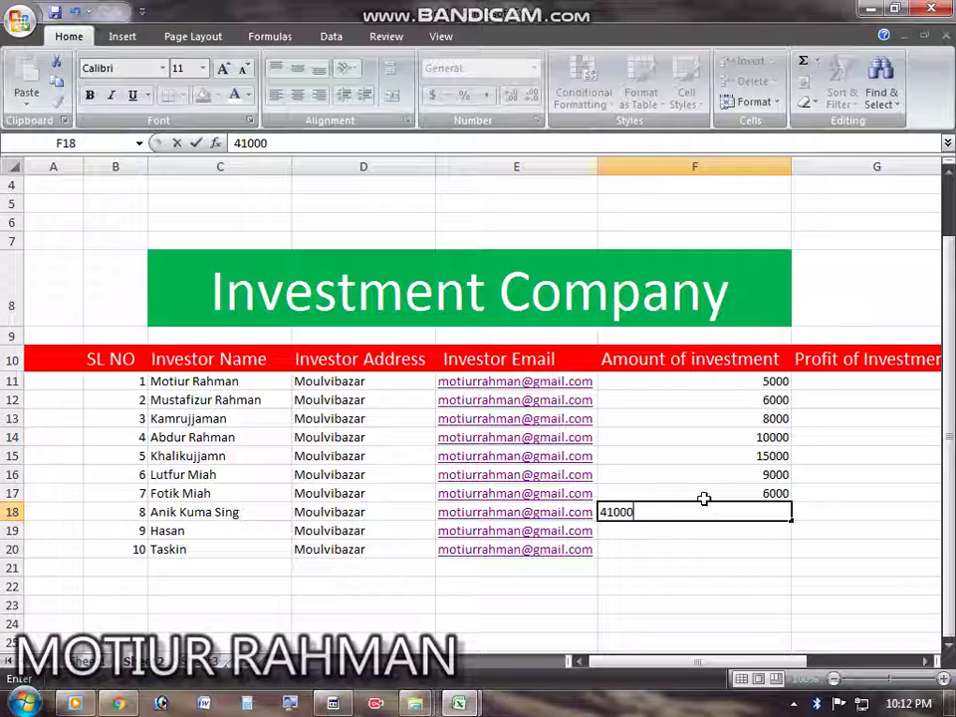
pyautogui.press('BackSpace')
pyautogui.press('BackSpace')
pyautogui.press('BackSpace')
pyautogui.press('BackSpace')
pyautogui.write('0')
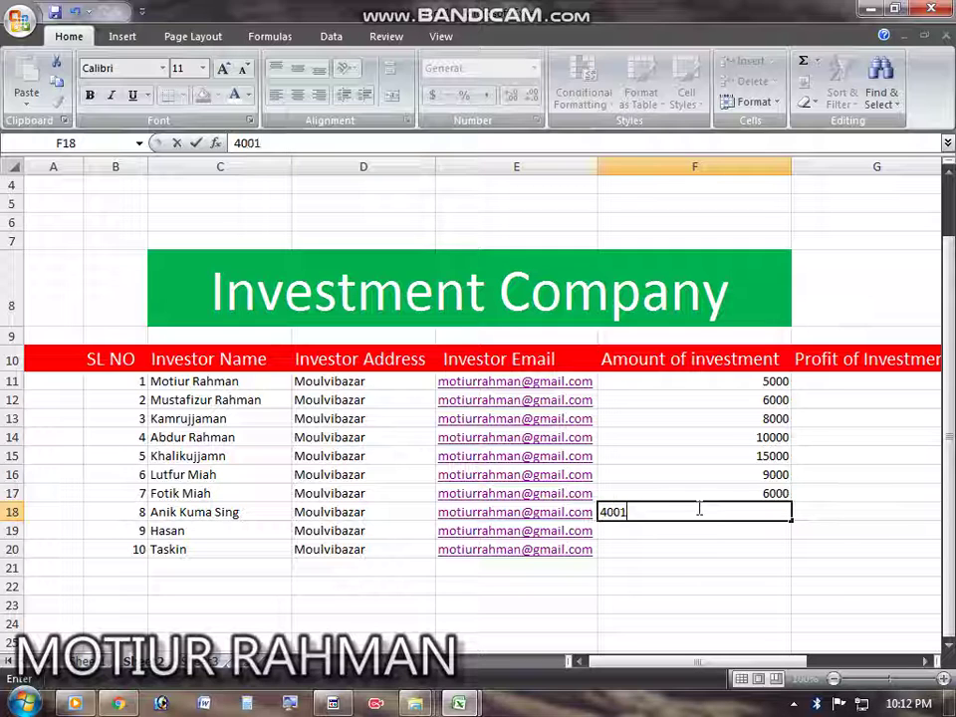
pyautogui.write('01')
pyautogui.press('BackSpace')
pyautogui.write('0')
pyautogui.press('Return')
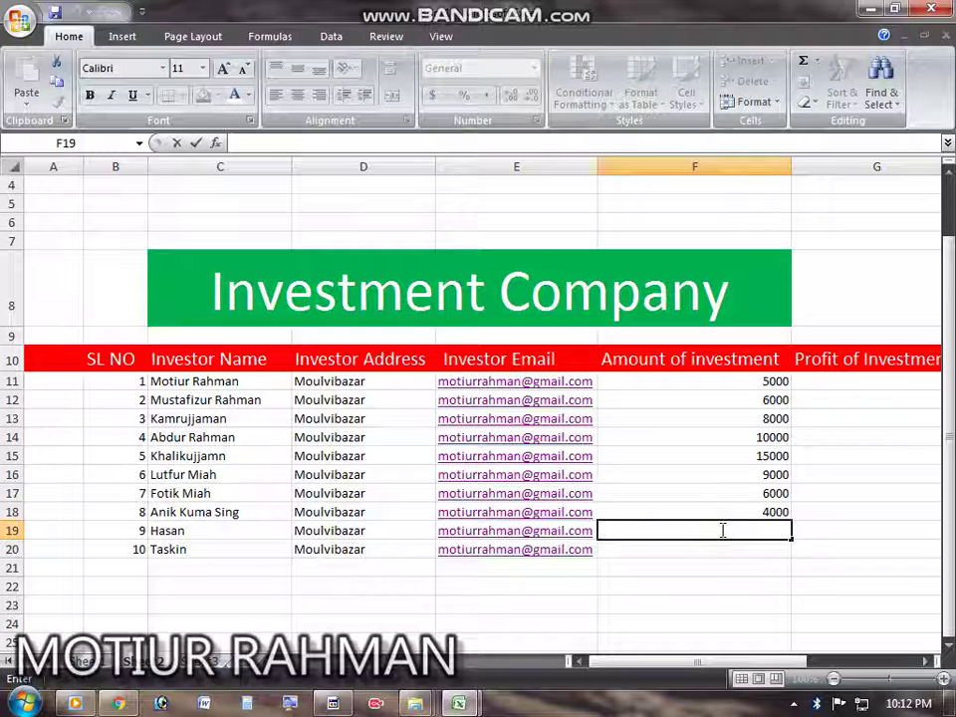
# Step: Enter 6000 in F19 and 15000 in F20
pyautogui.write('5555')
pyautogui.press('BackSpace')
pyautogui.press('BackSpace')
pyautogui.press('BackSpace')
pyautogui.press('BackSpace')
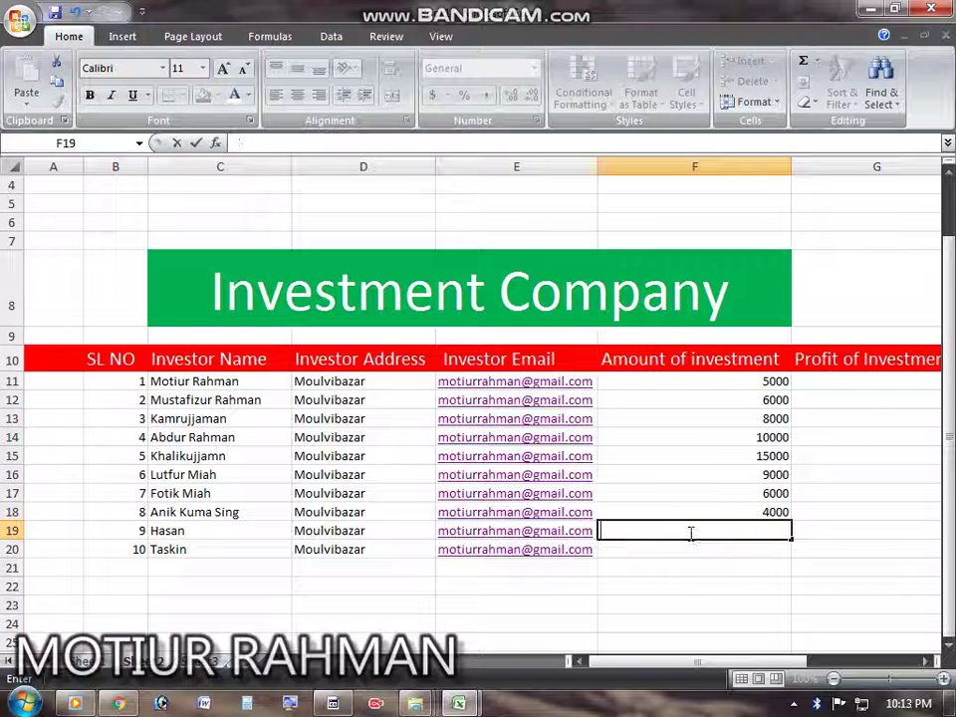
pyautogui.write('60000')
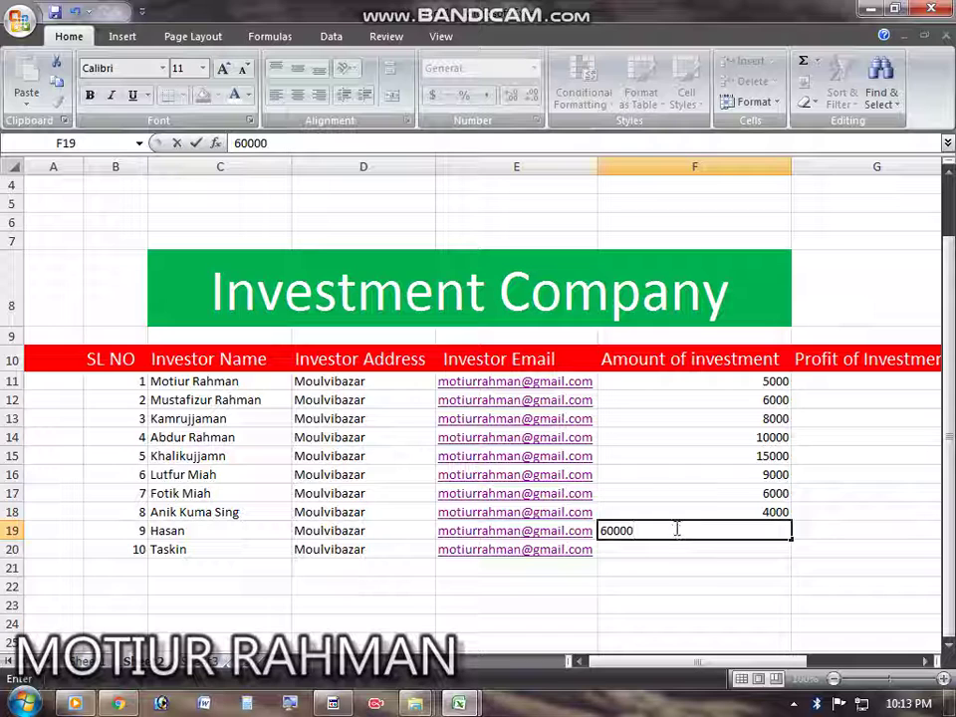
pyautogui.press('Return')
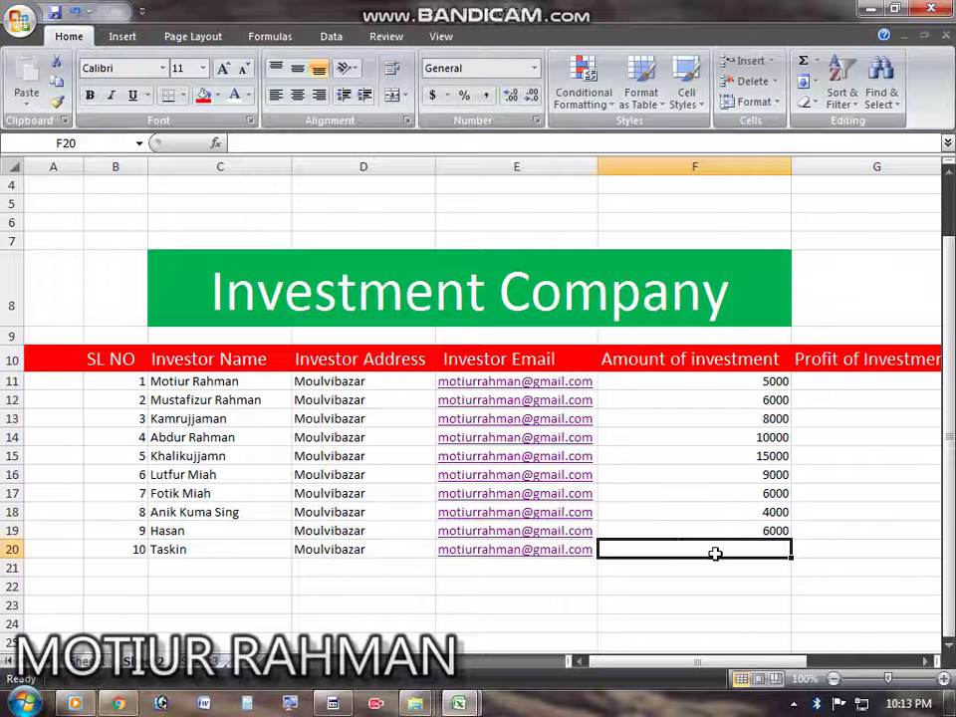
pyautogui.write('15000')
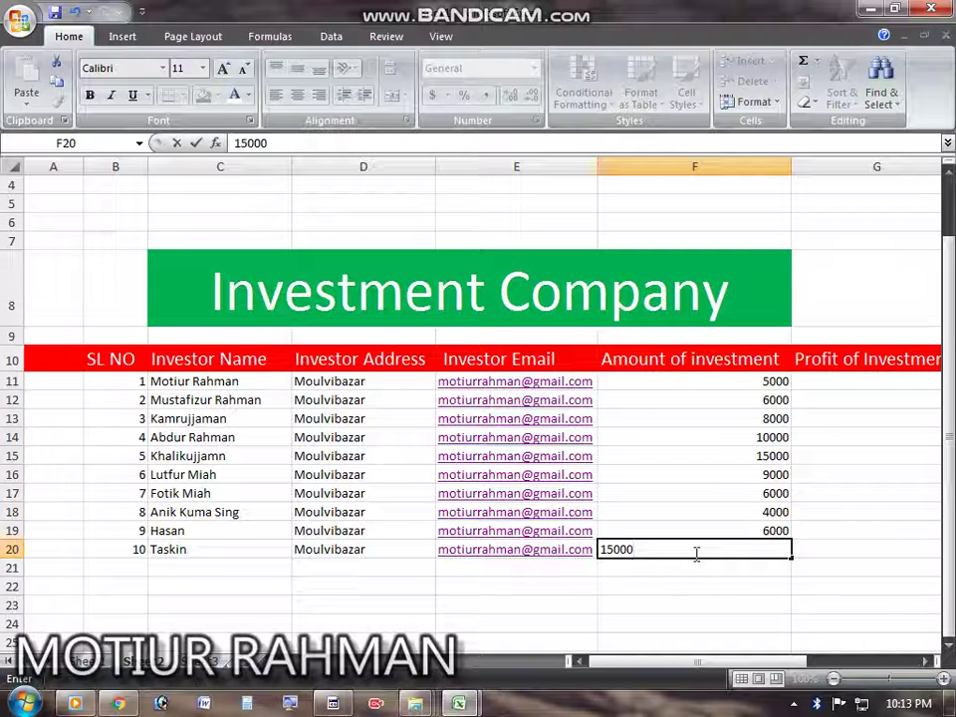
pyautogui.press('Return')
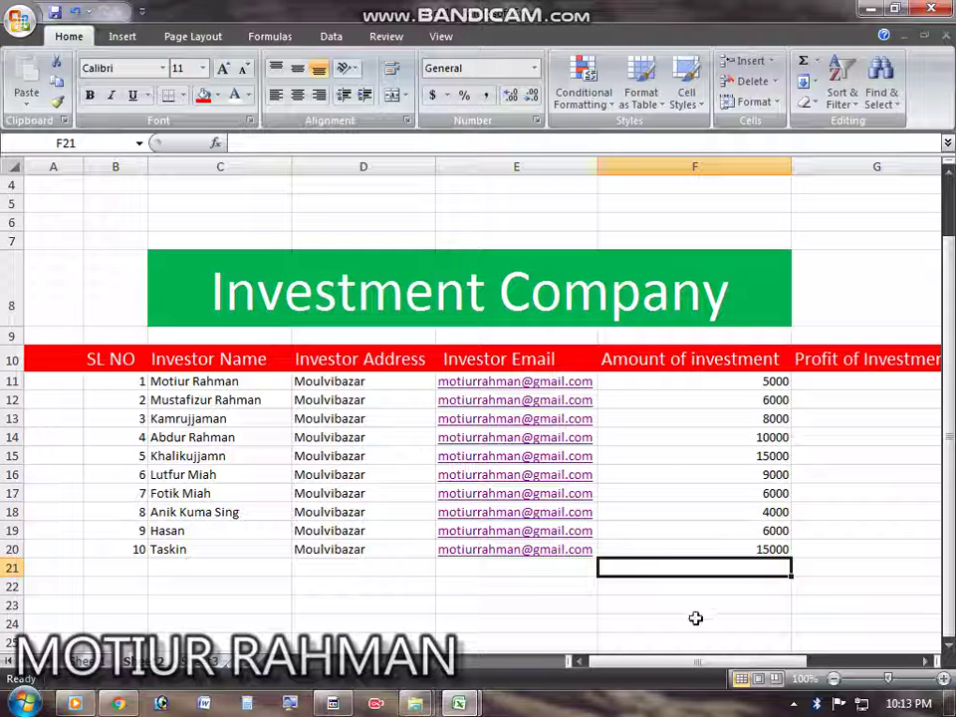
# Step: Enter =sum(F11:F20) in F21 to total the investment amounts to 84000
pyautogui.click(669, 598)
pyautogui.doubleClick(662, 569)
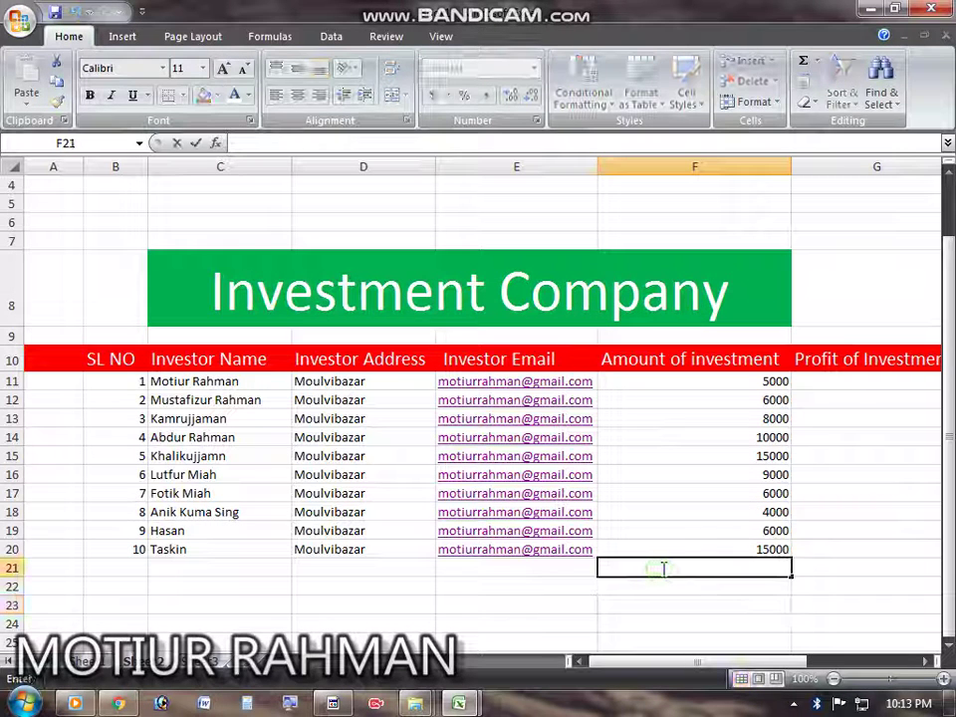
pyautogui.click(562, 572)
pyautogui.doubleClick(711, 570)
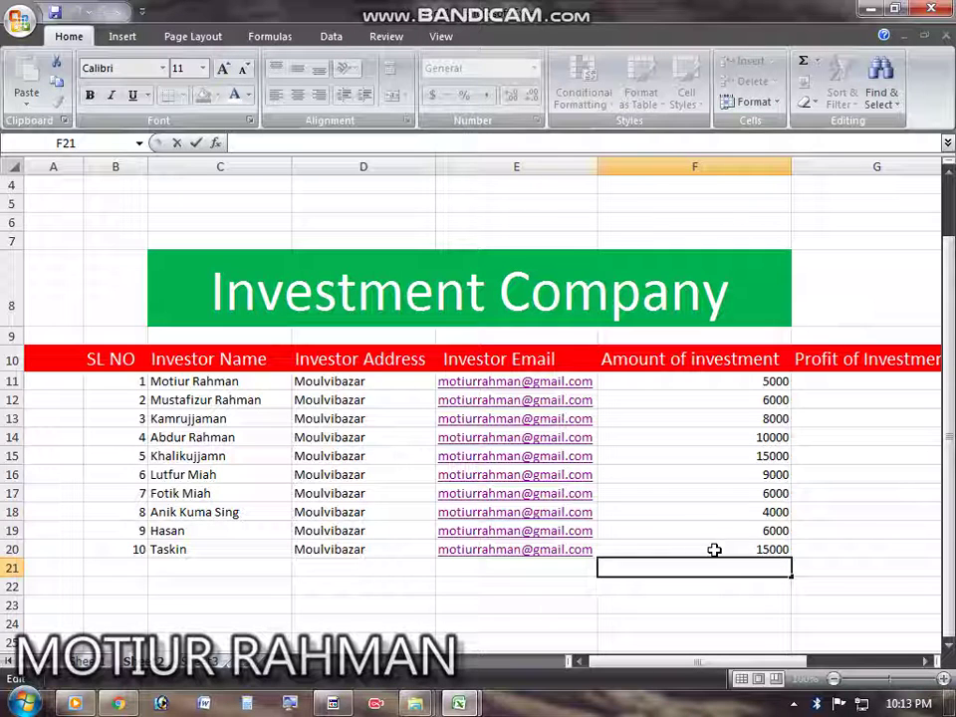
pyautogui.write('=')
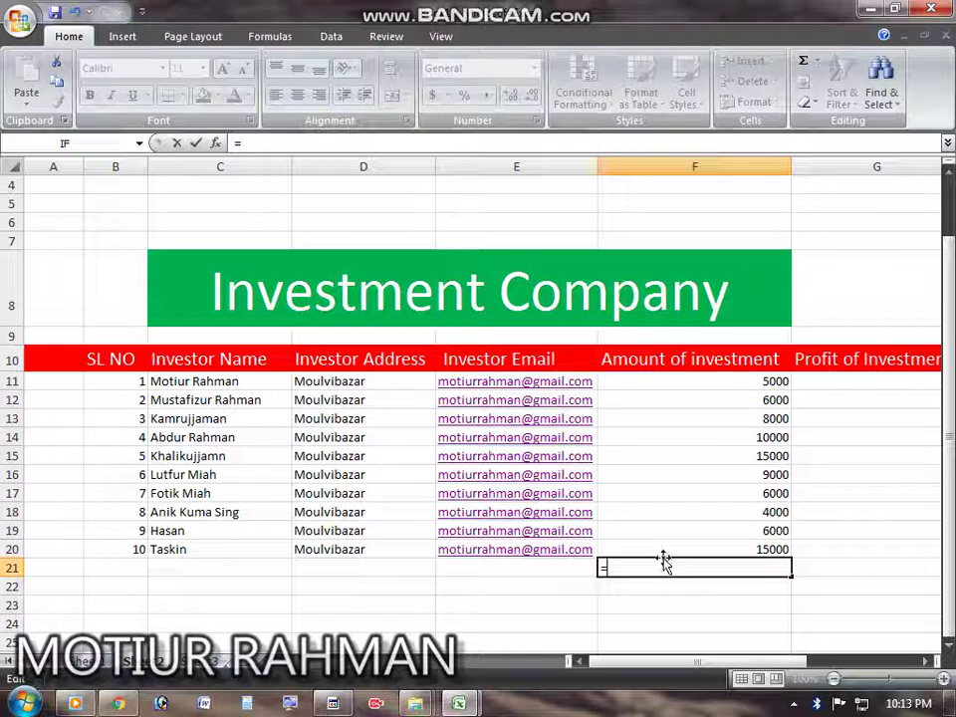
pyautogui.write('su')
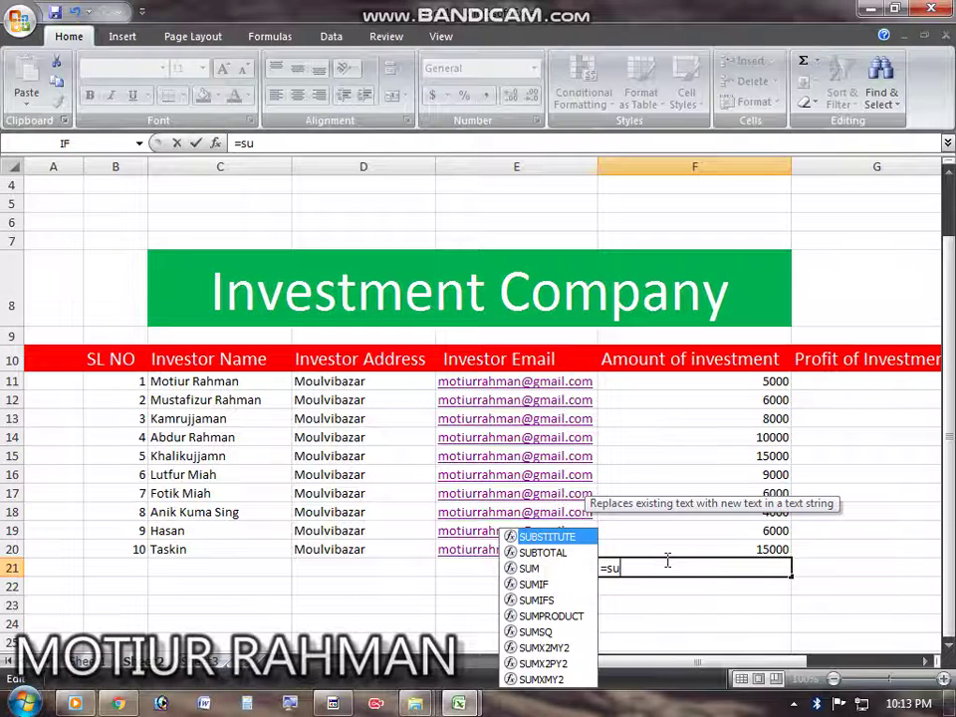
pyautogui.write('m(')
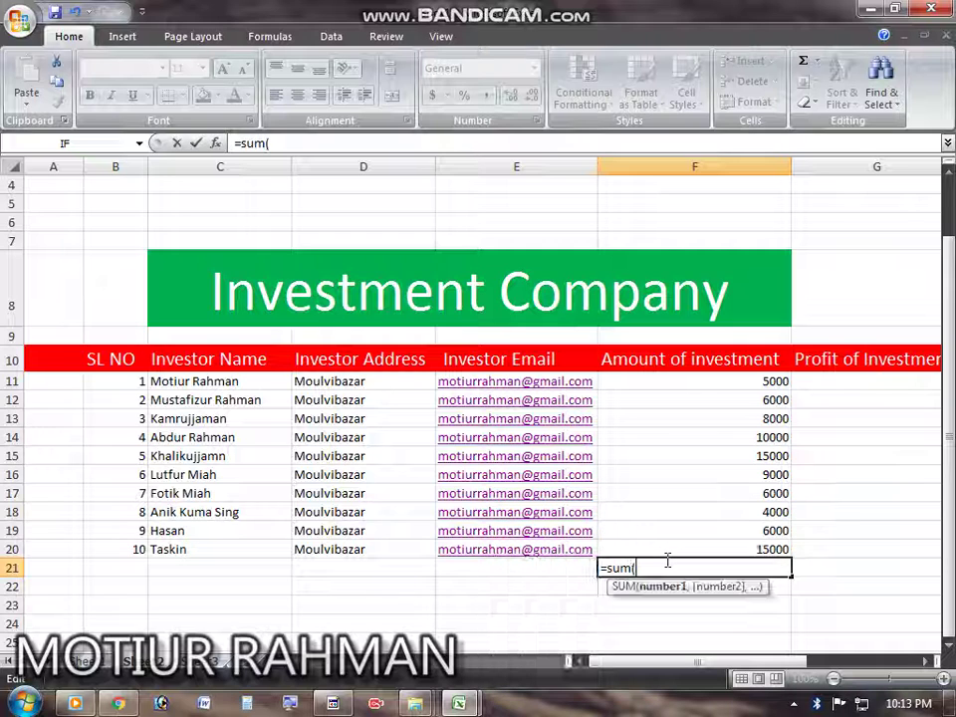
pyautogui.click(775, 381)
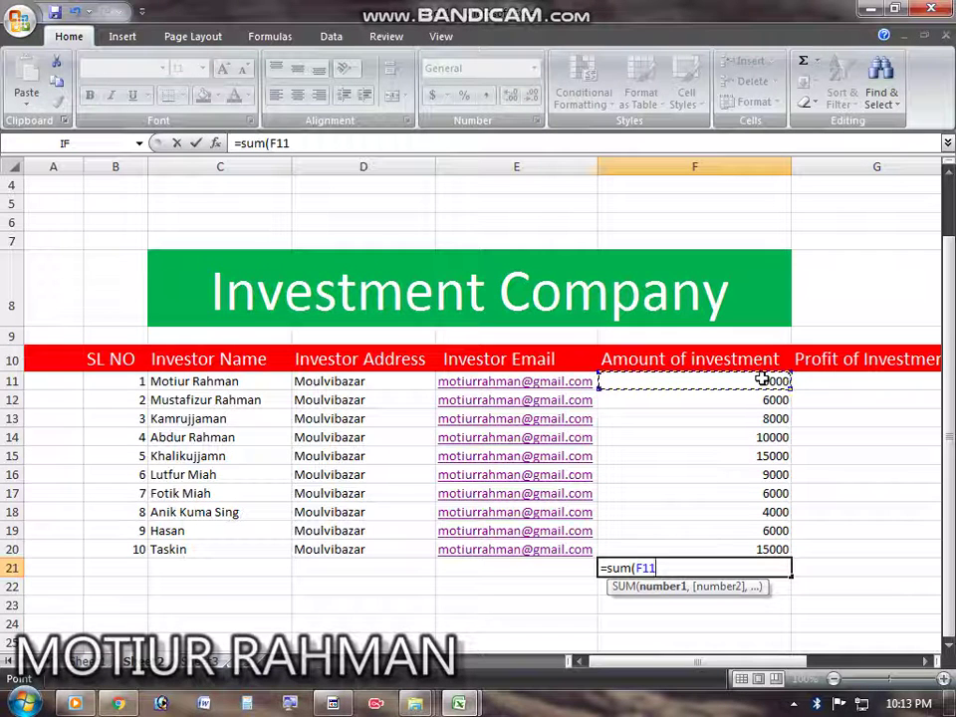
pyautogui.press('F8')
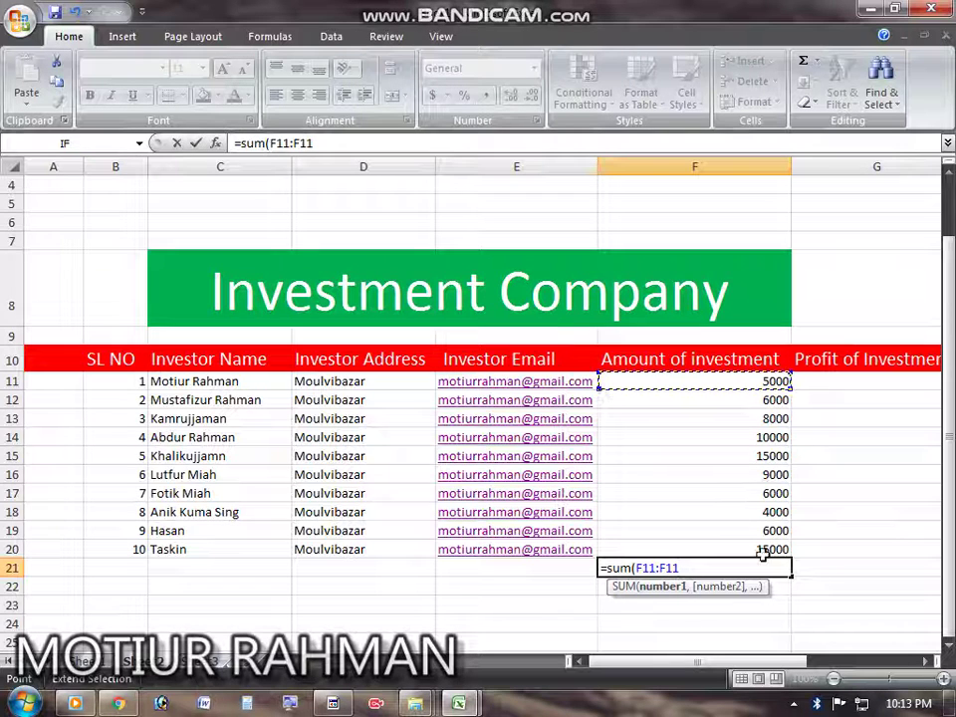
pyautogui.click(764, 551)
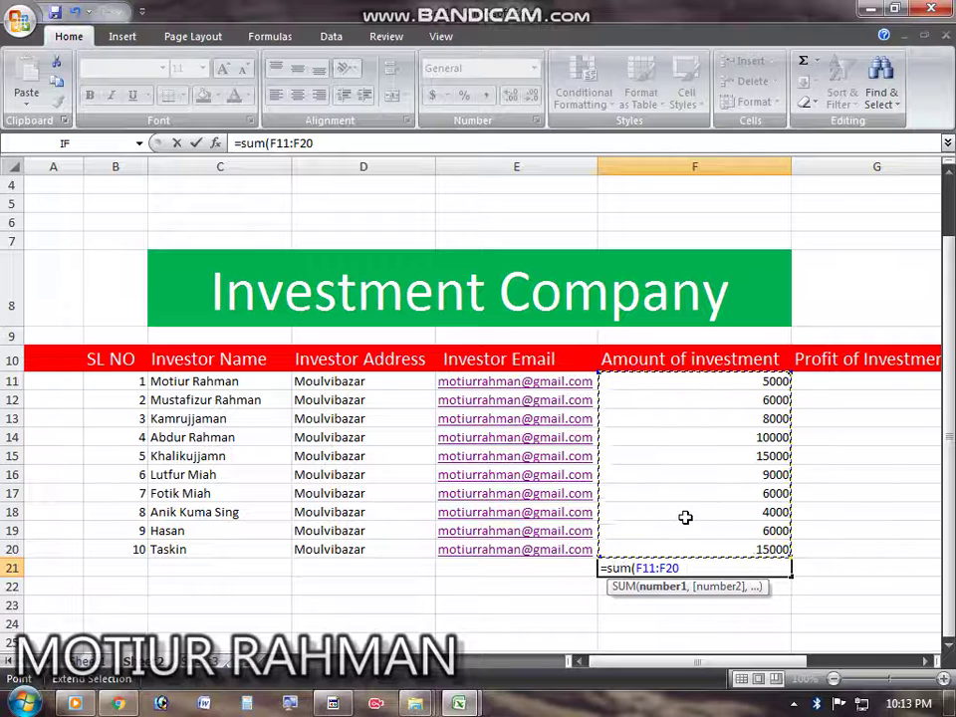
pyautogui.write(')')
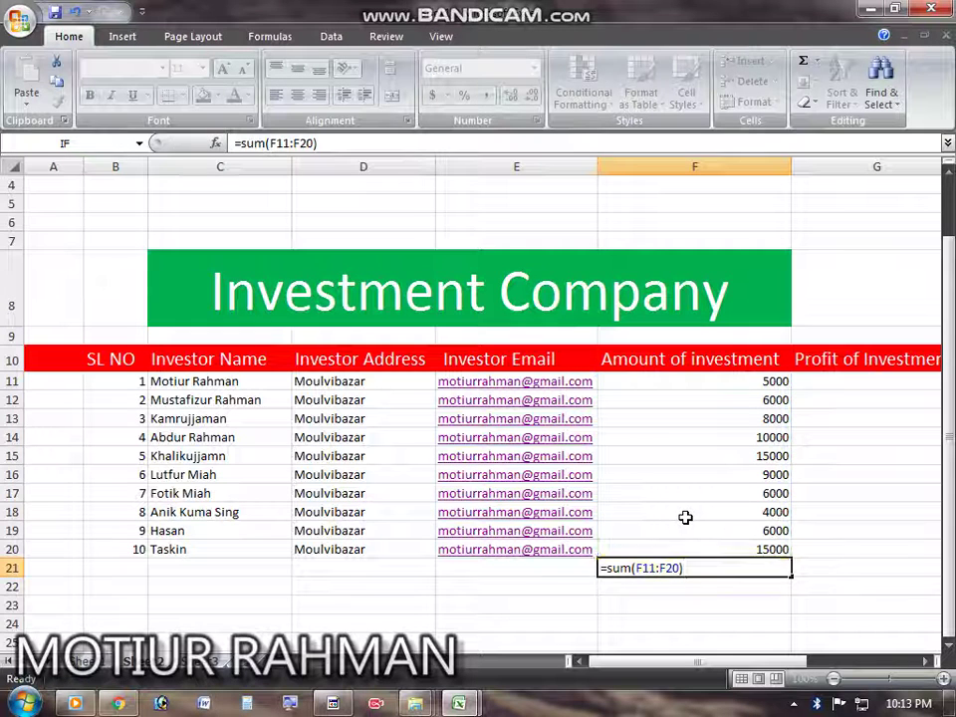
pyautogui.press('Return')
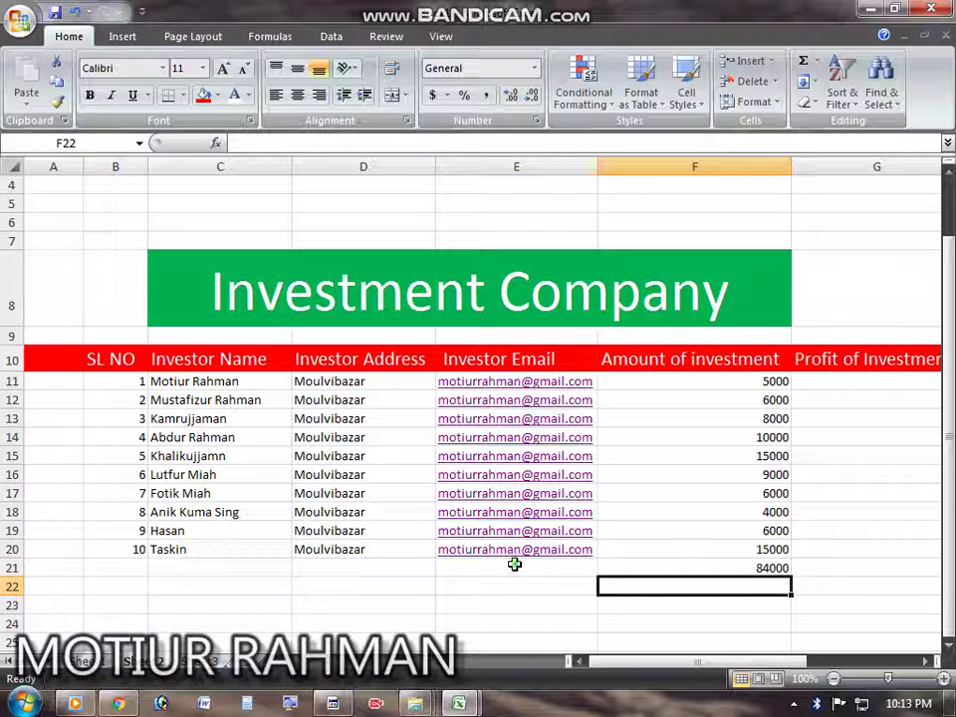
# Step: Merge C21:E21 and enter a right-aligned 'Total Investment' label
pyautogui.moveTo(514, 565); pyautogui.dragTo(228, 569)
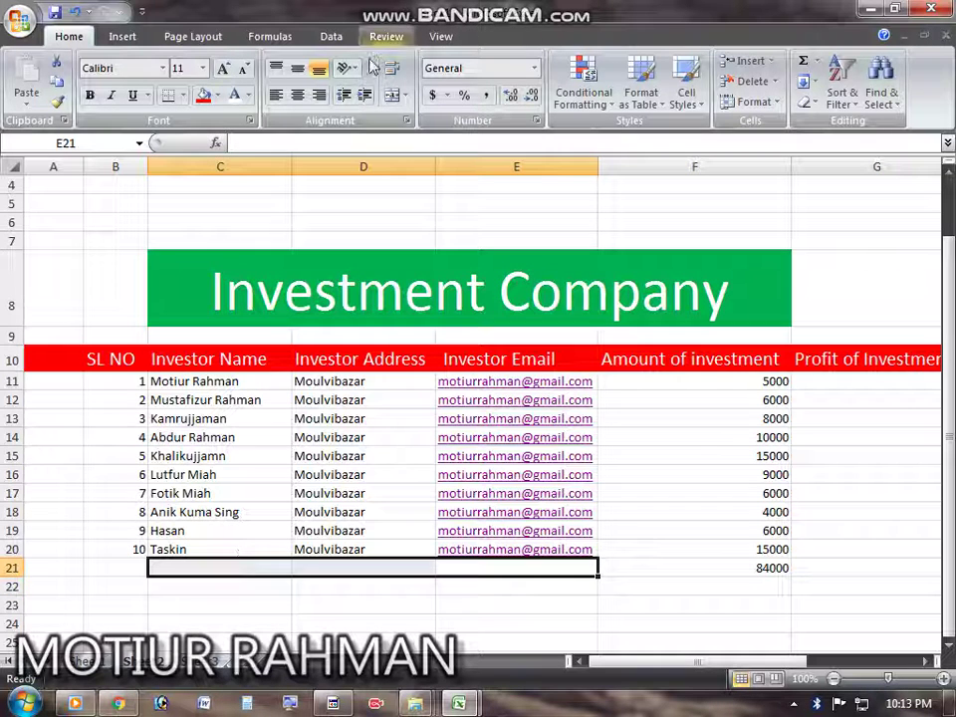
pyautogui.click(393, 94)
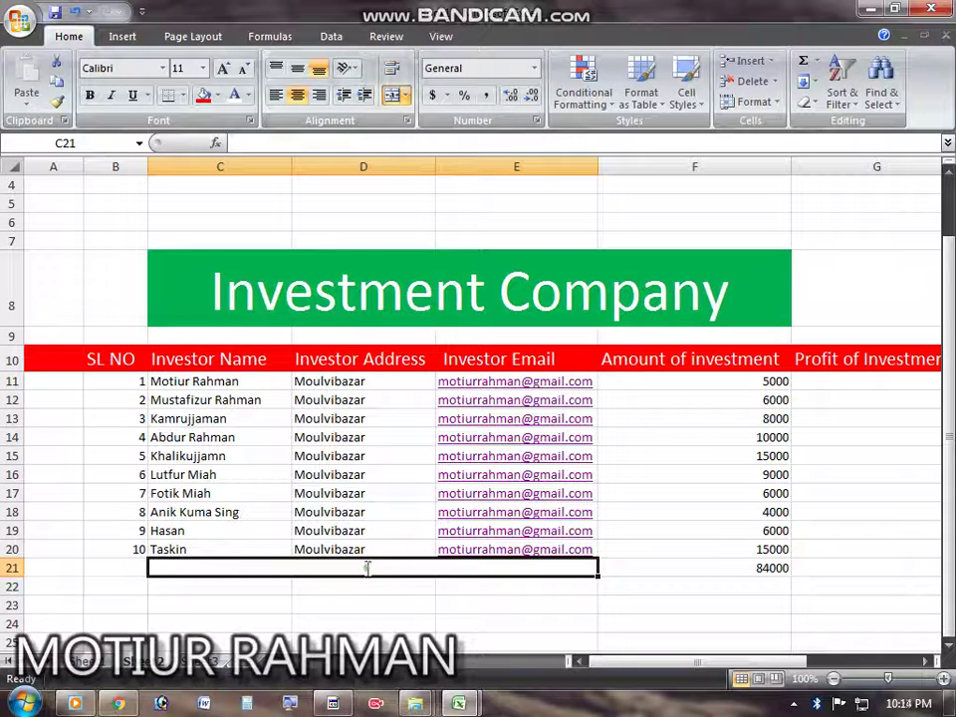
pyautogui.write('to')
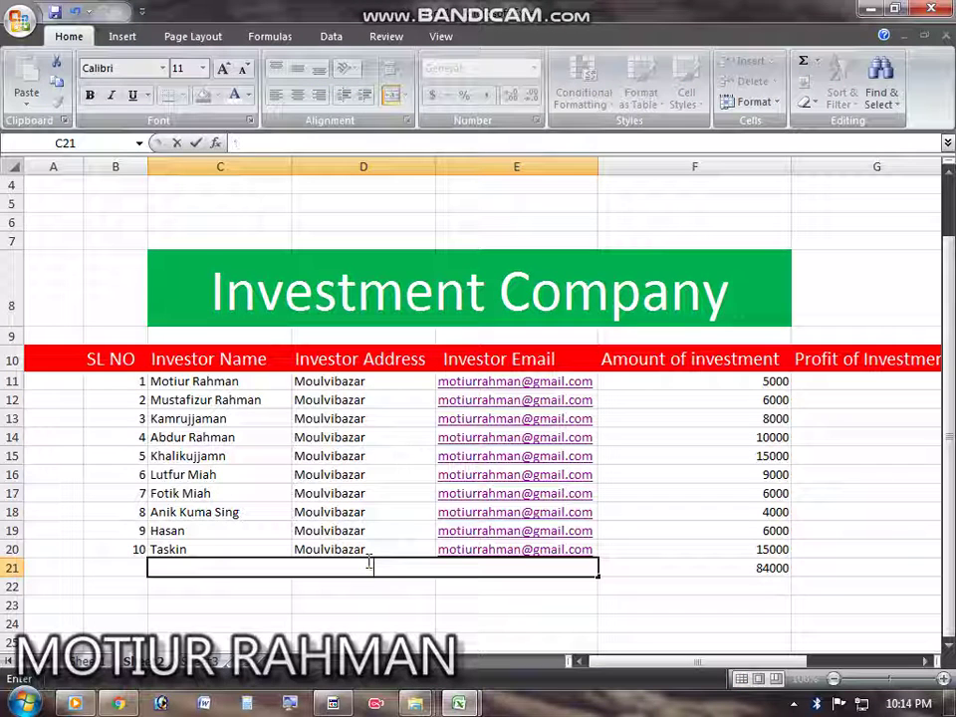
pyautogui.write('tal Inve')
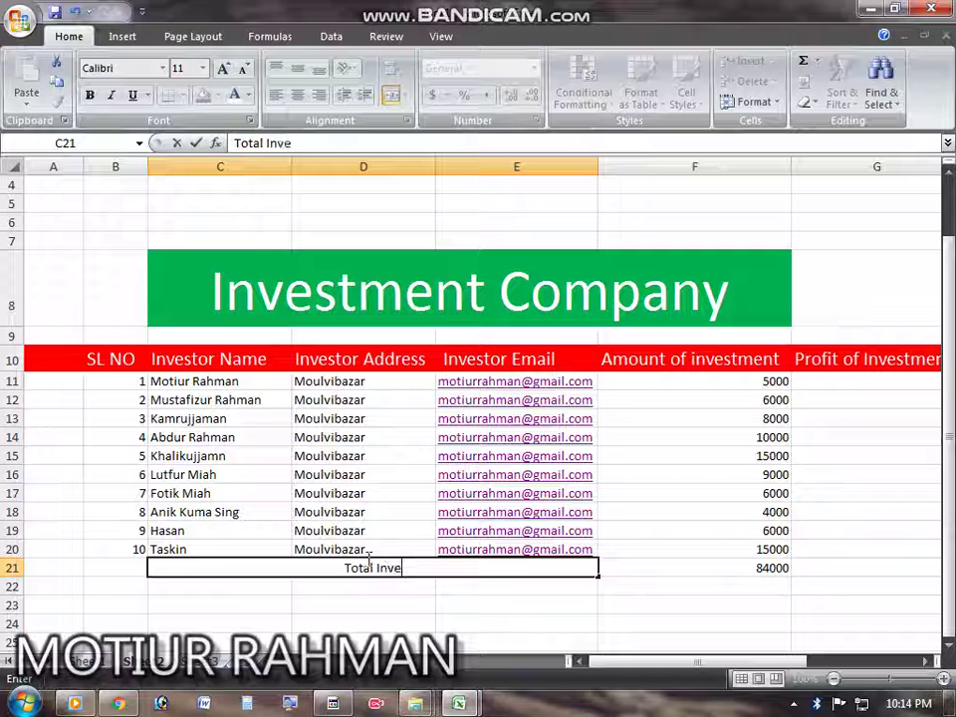
pyautogui.write('stment')
pyautogui.press('Return')
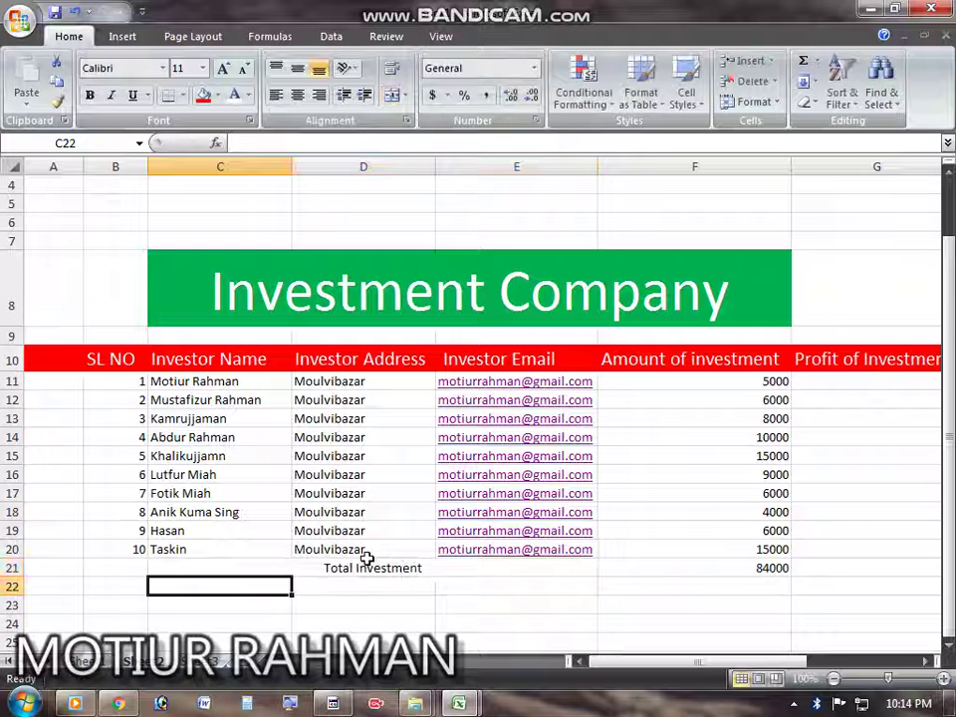
pyautogui.click(424, 567)
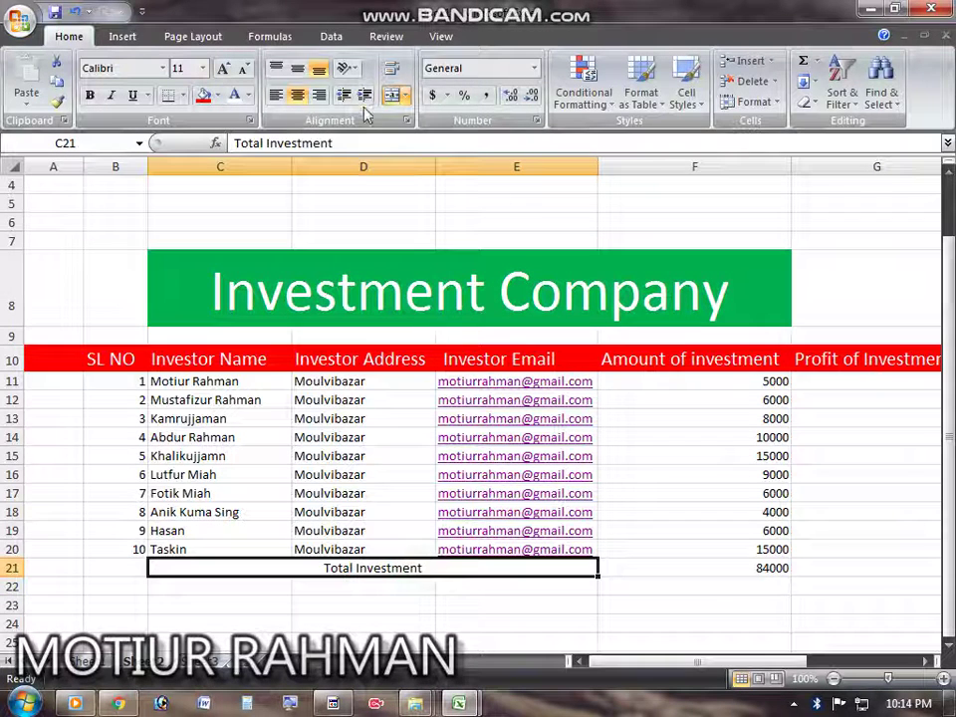
pyautogui.click(318, 95)
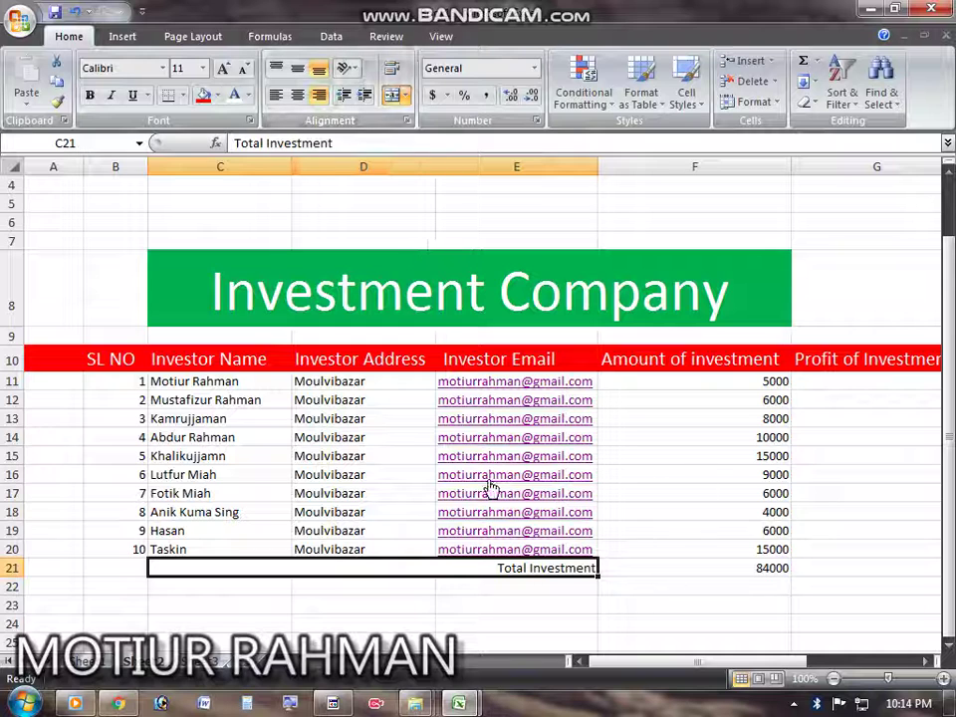
# Step: Shade the Total Investment label red with white text
pyautogui.click(203, 94)
pyautogui.click(547, 602)
pyautogui.click(531, 572)
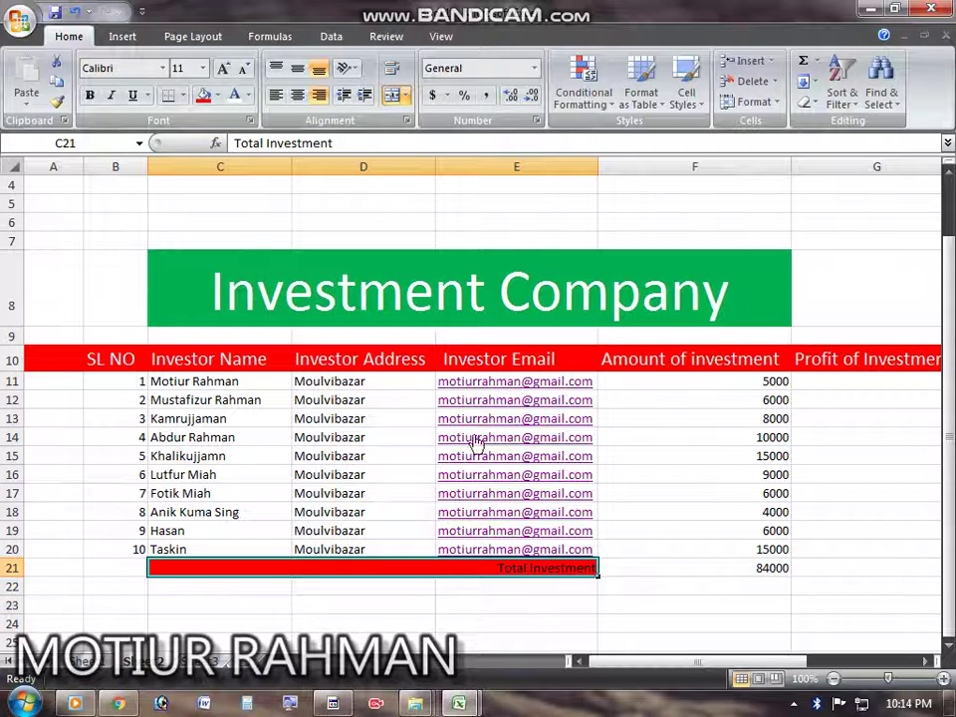
pyautogui.click(236, 97)
pyautogui.click(527, 607)
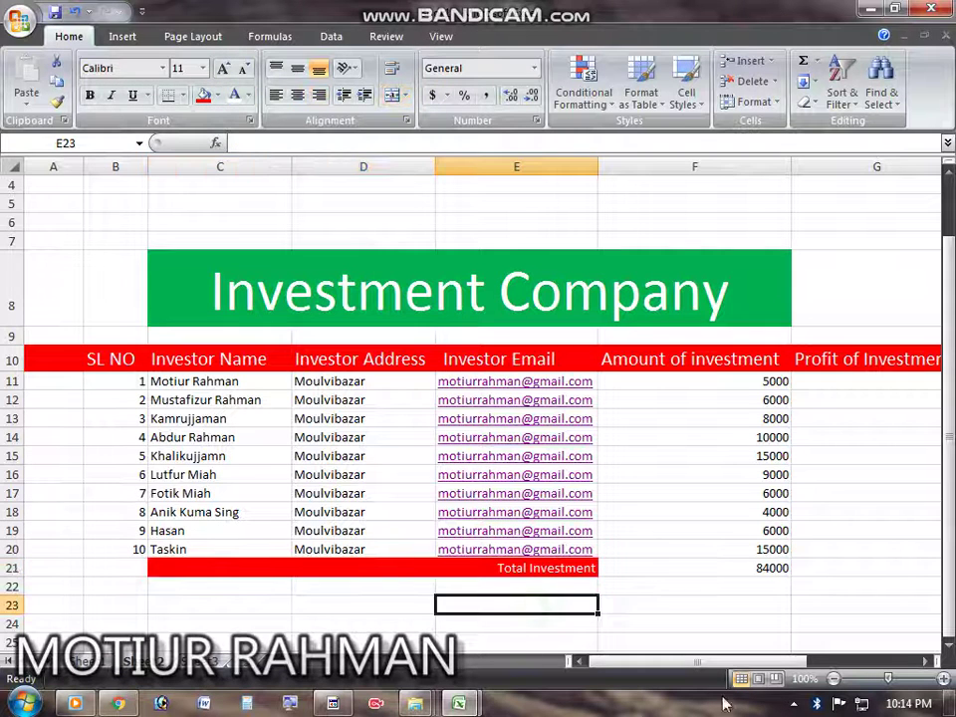
pyautogui.click(676, 621)
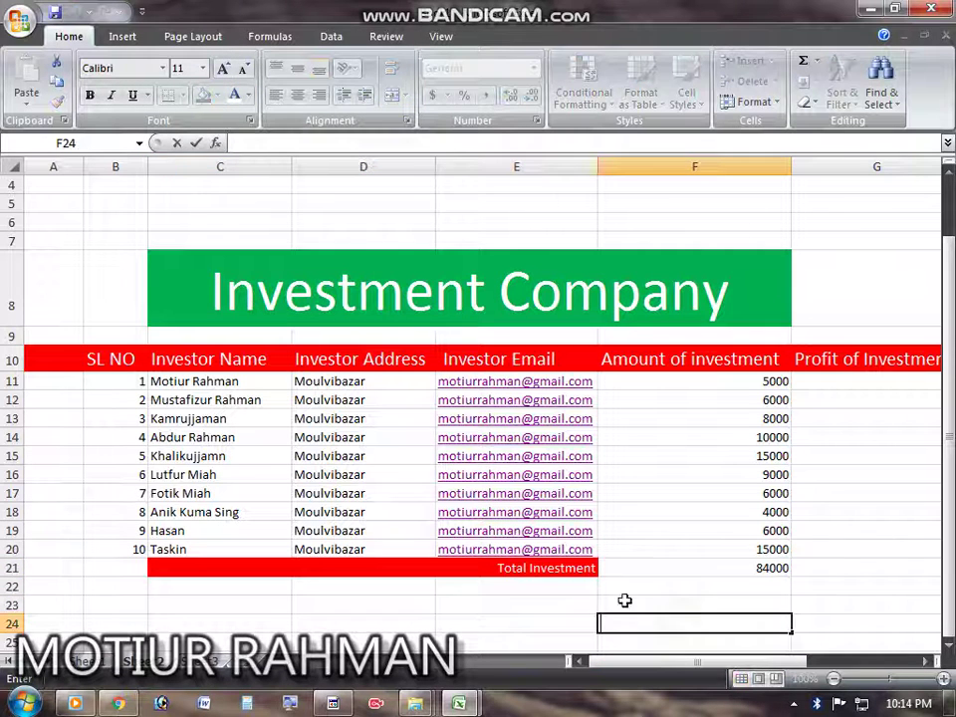
# Step: Give the 84000 total in F21 a red fill and white font
pyautogui.click(718, 566)
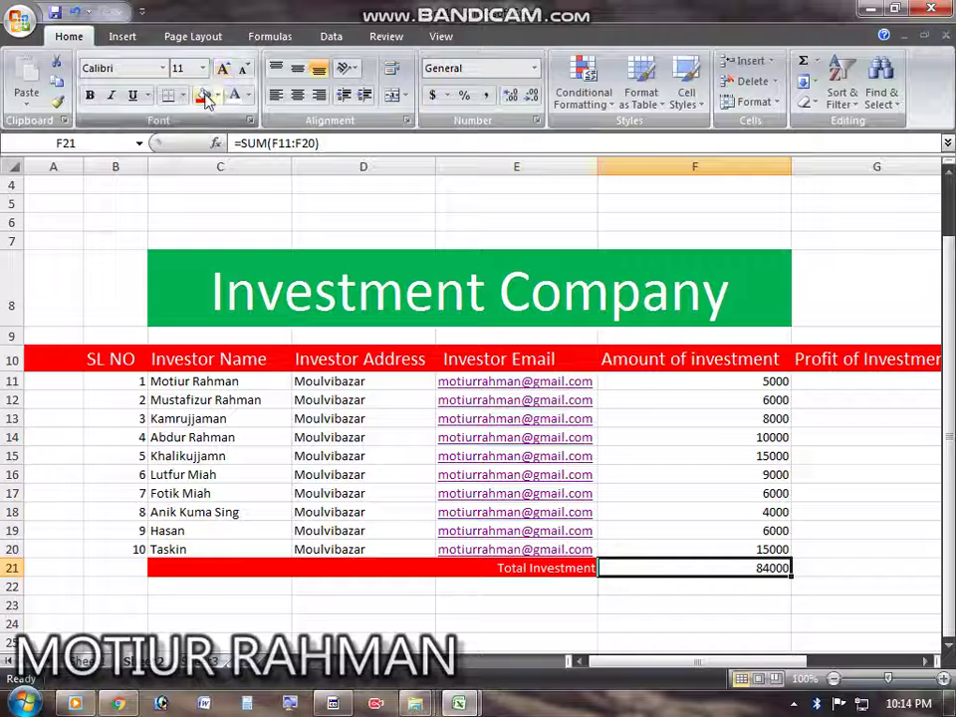
pyautogui.click(204, 94)
pyautogui.click(235, 96)
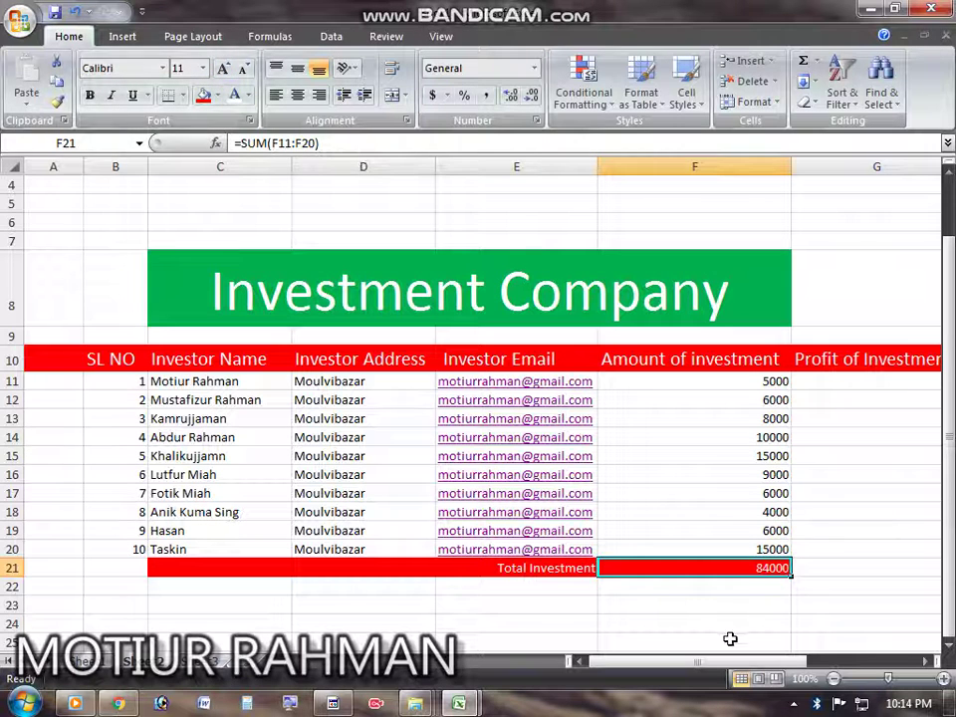
pyautogui.click(732, 603)
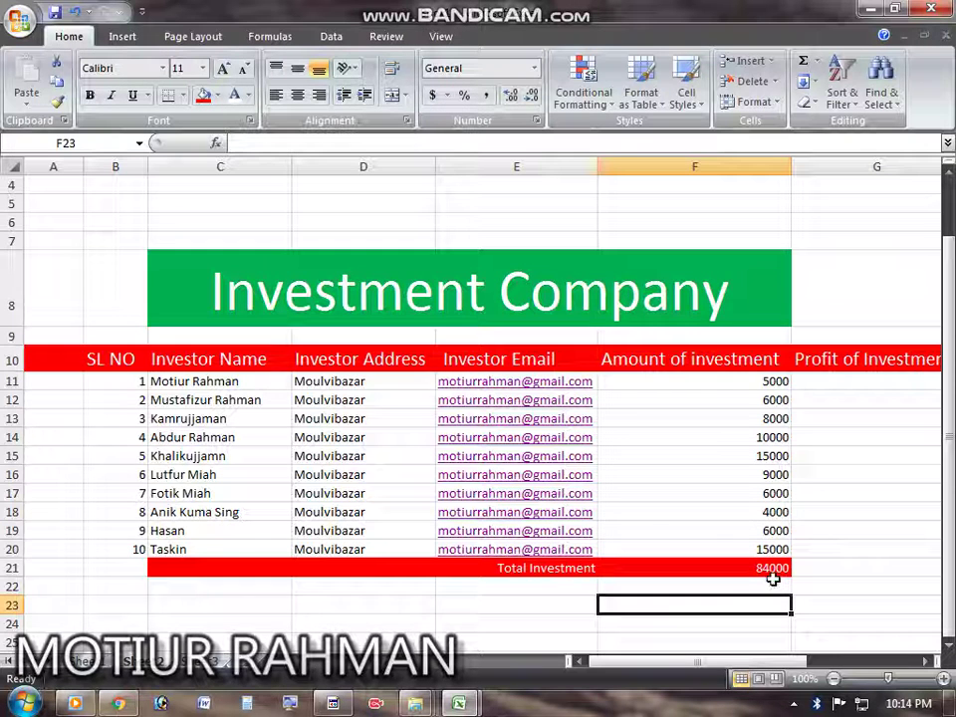
pyautogui.moveTo(657, 663); pyautogui.dragTo(767, 668)
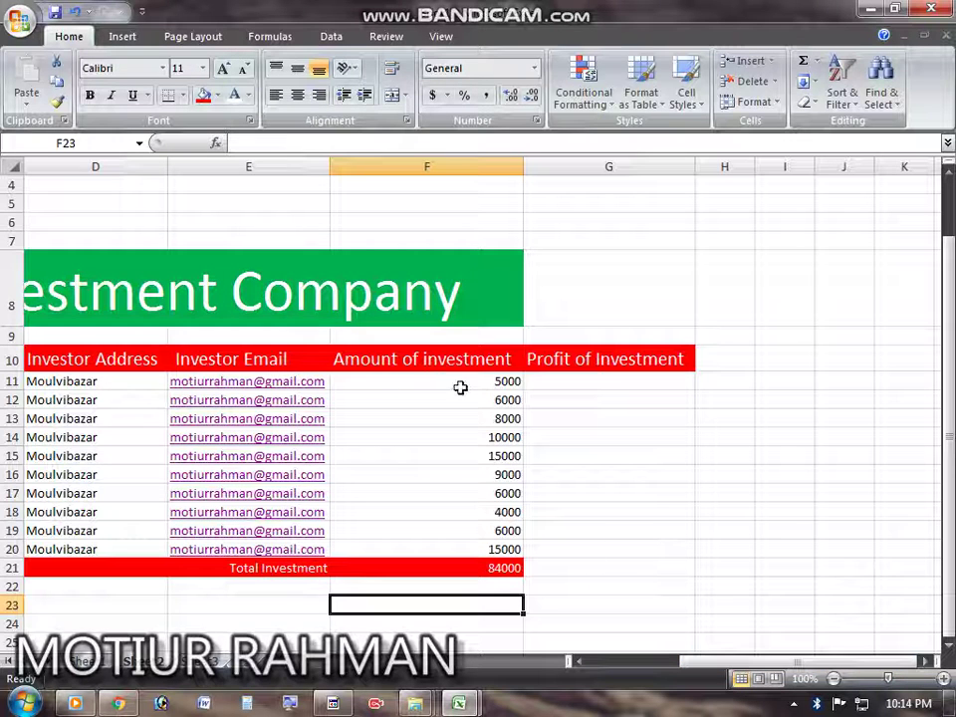
pyautogui.moveTo(762, 669)
pyautogui.mouseDown()
pyautogui.moveTo(687, 667)
pyautogui.moveTo(757, 668)
pyautogui.mouseUp()
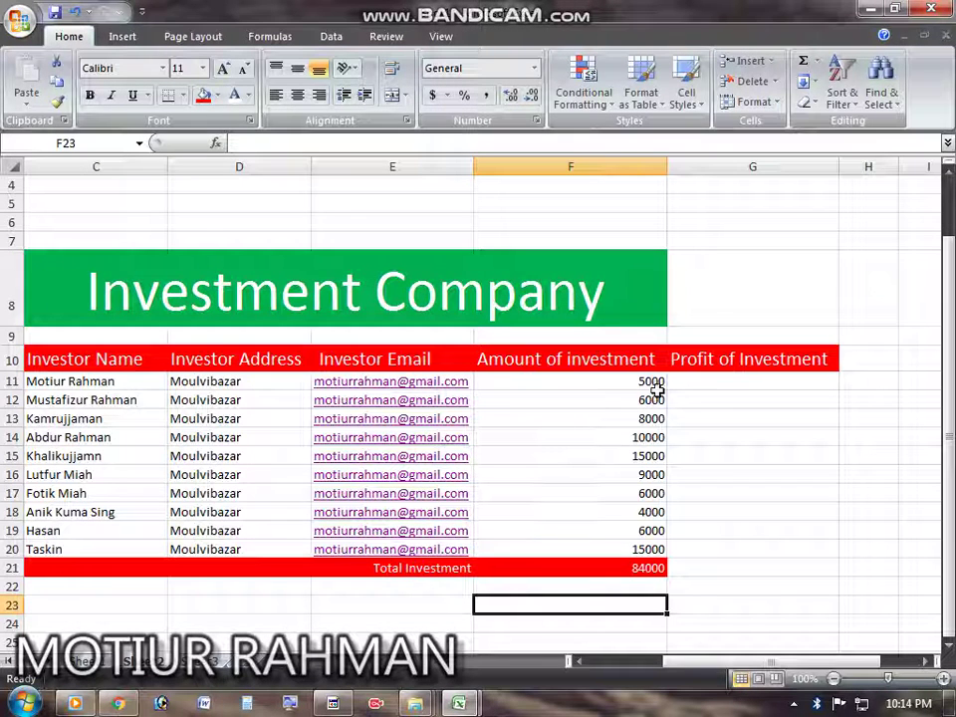
# Step: Enter =F11*10% in G11, giving a 500 profit
pyautogui.doubleClick(751, 382)
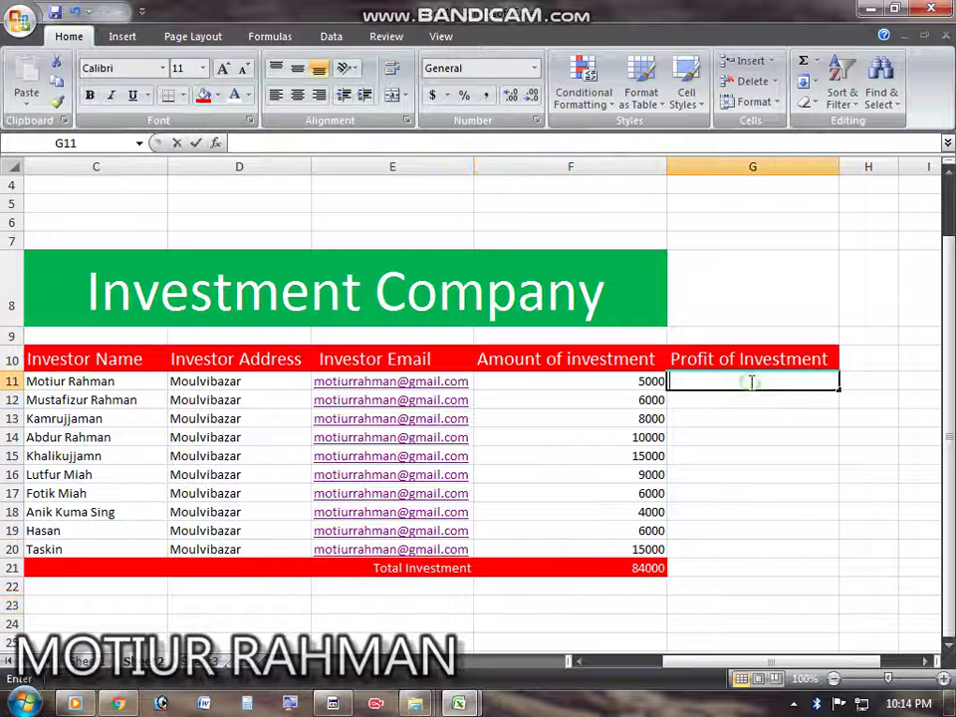
pyautogui.write('=')
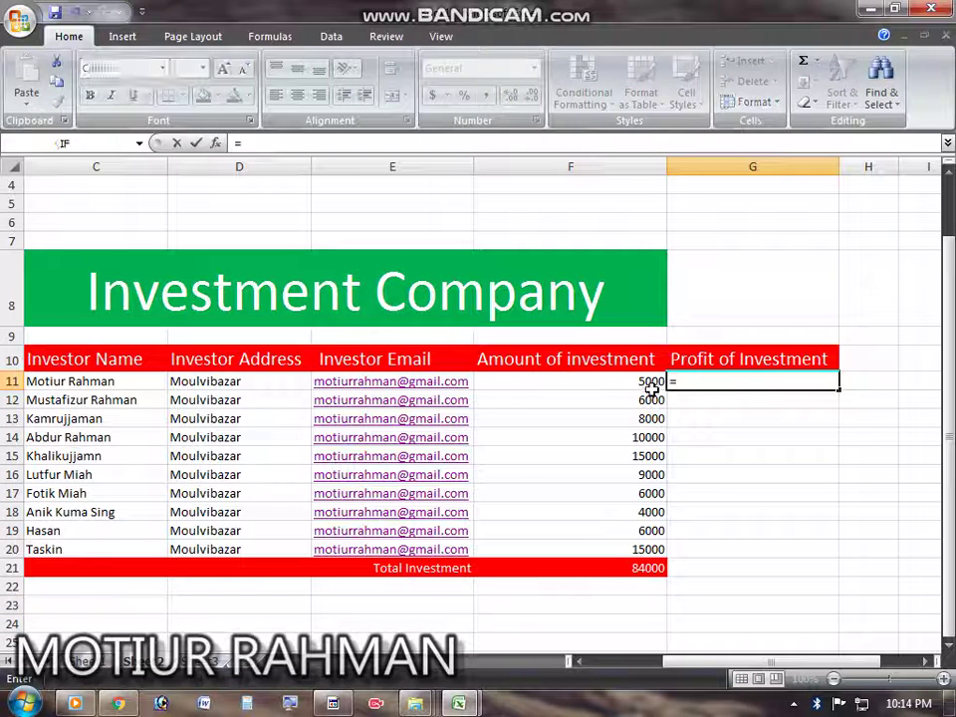
pyautogui.click(651, 384)
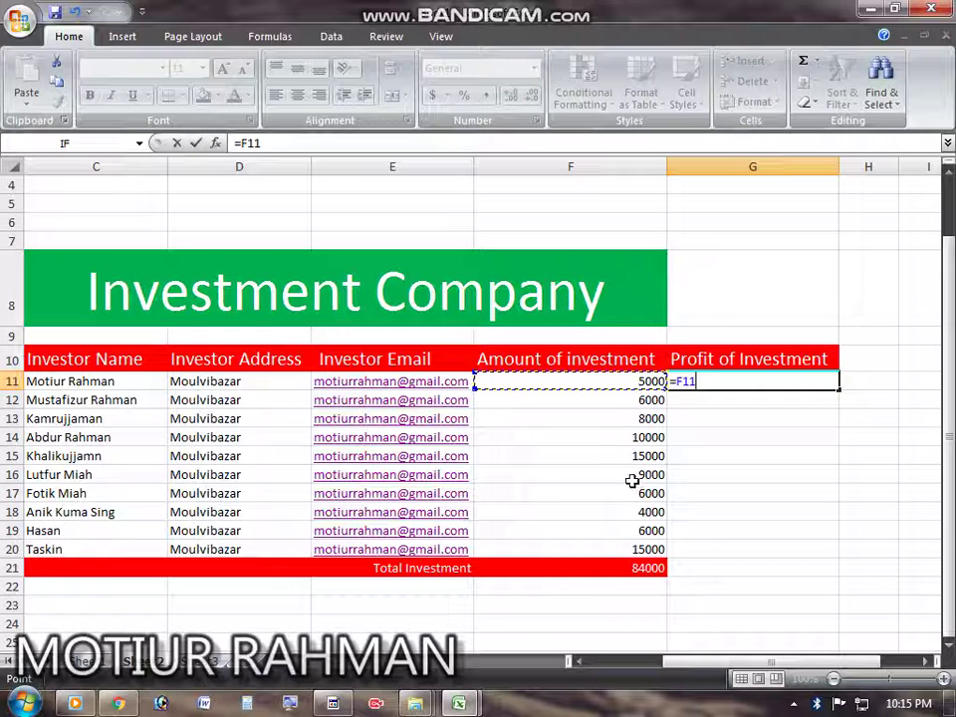
pyautogui.write('*')
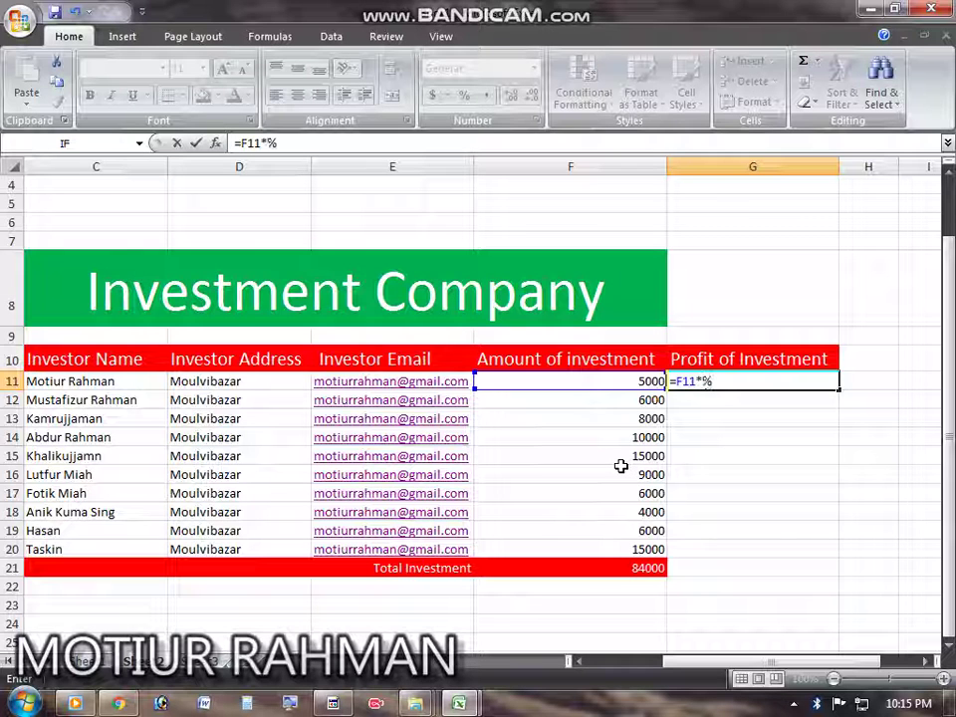
pyautogui.press('Return')
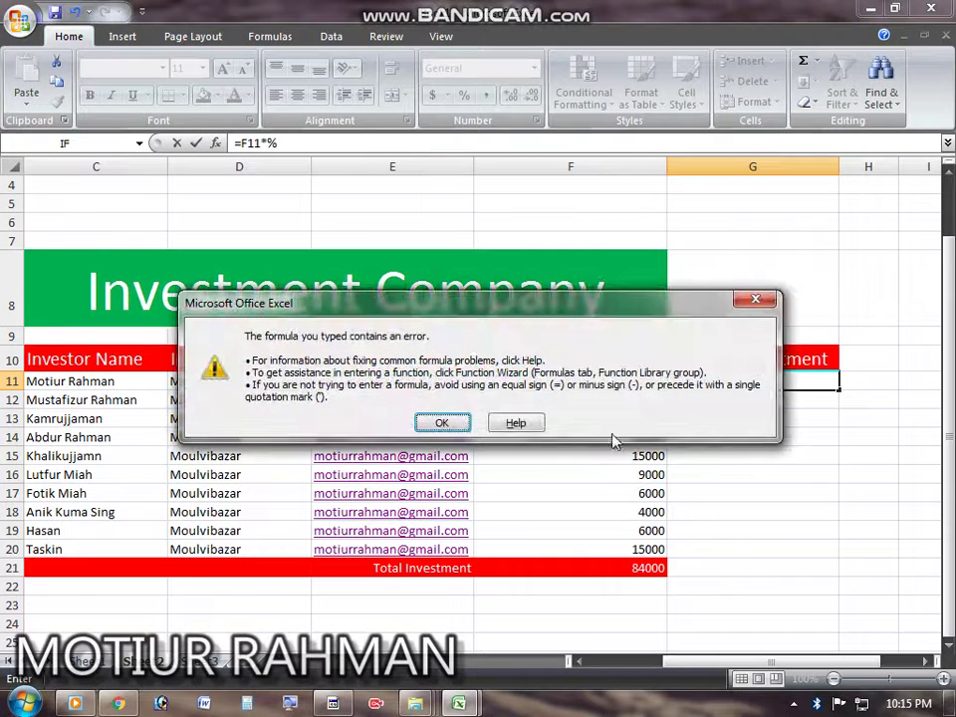
pyautogui.click(757, 299)
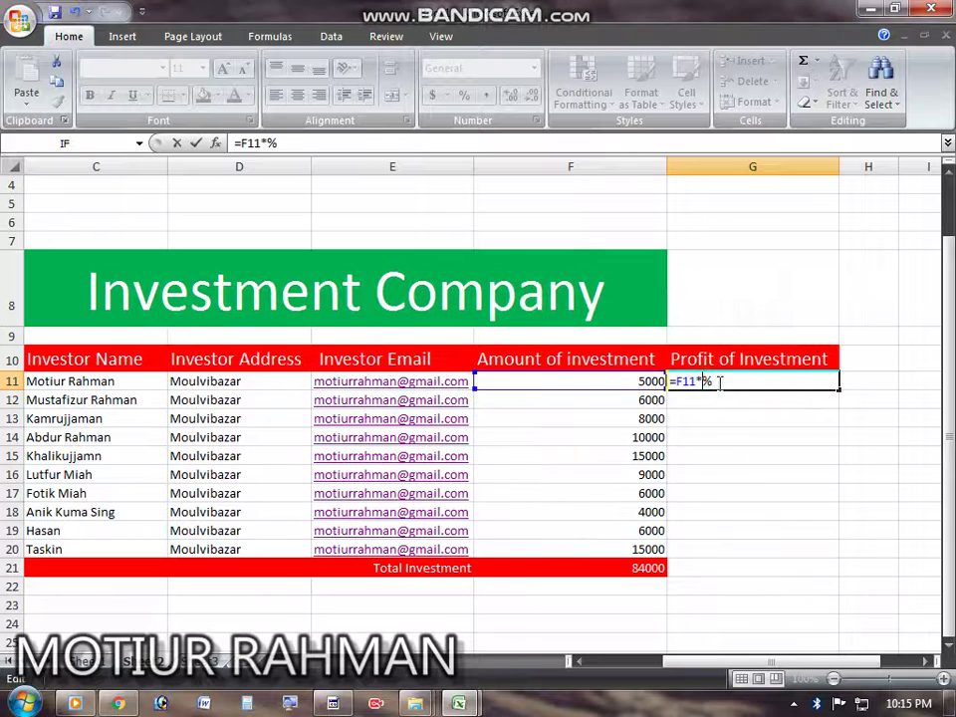
pyautogui.write('10')
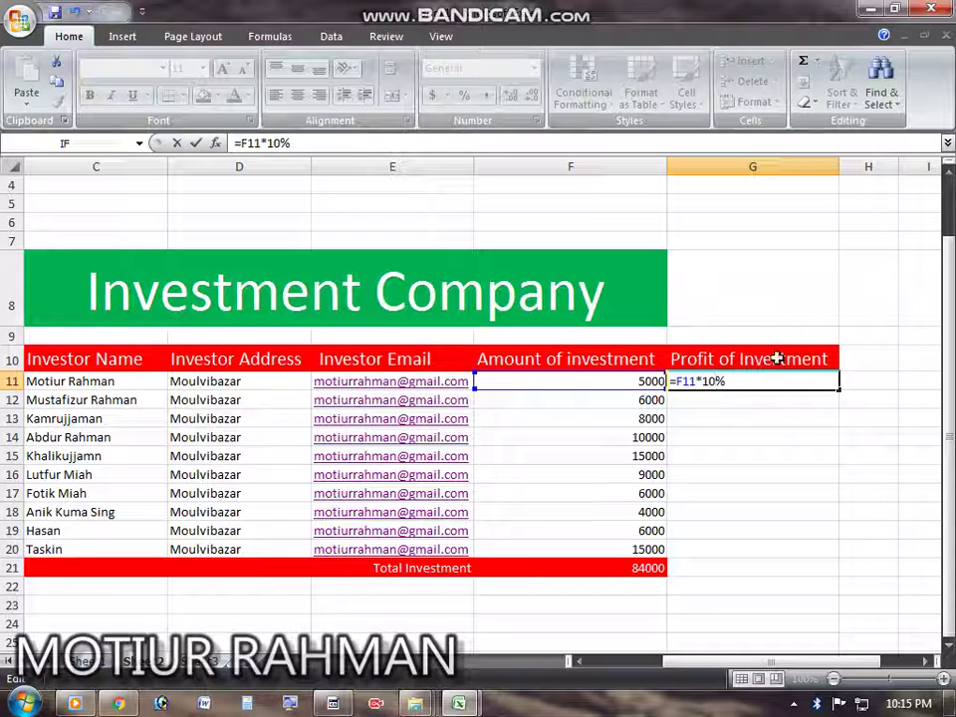
pyautogui.press('Return')
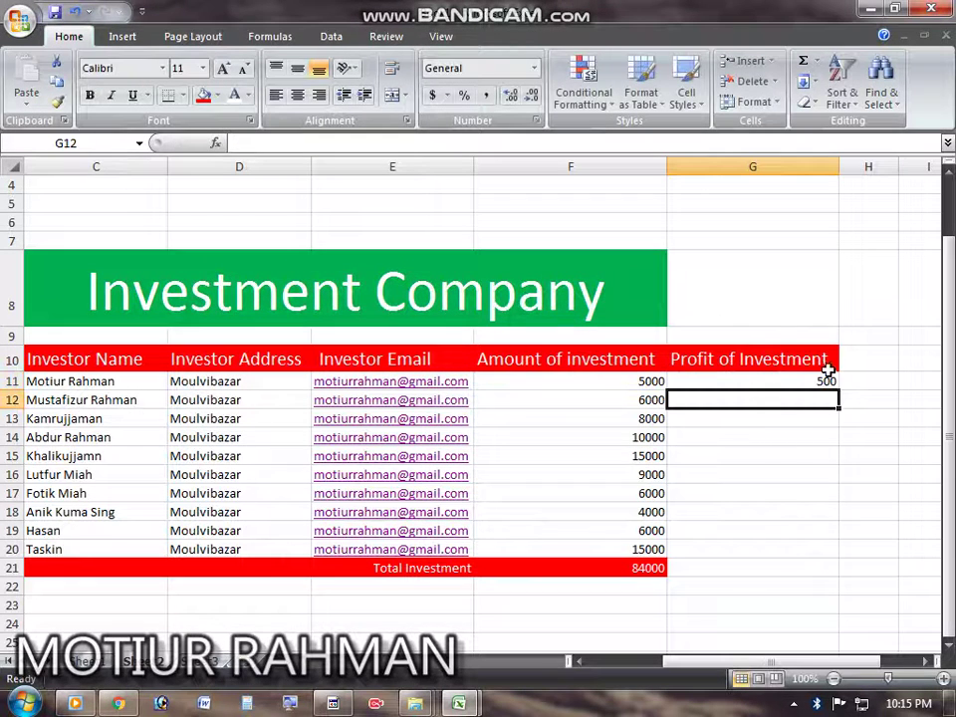
# Step: Fill the 10% profit formula down from G11 to G20
pyautogui.click(643, 381)
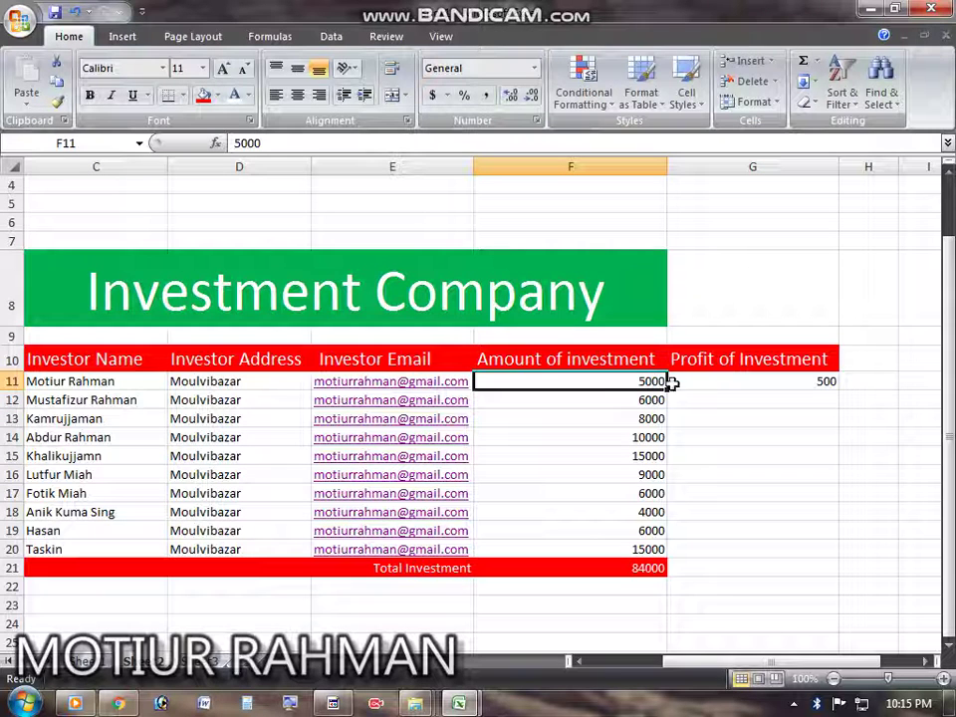
pyautogui.click(827, 381)
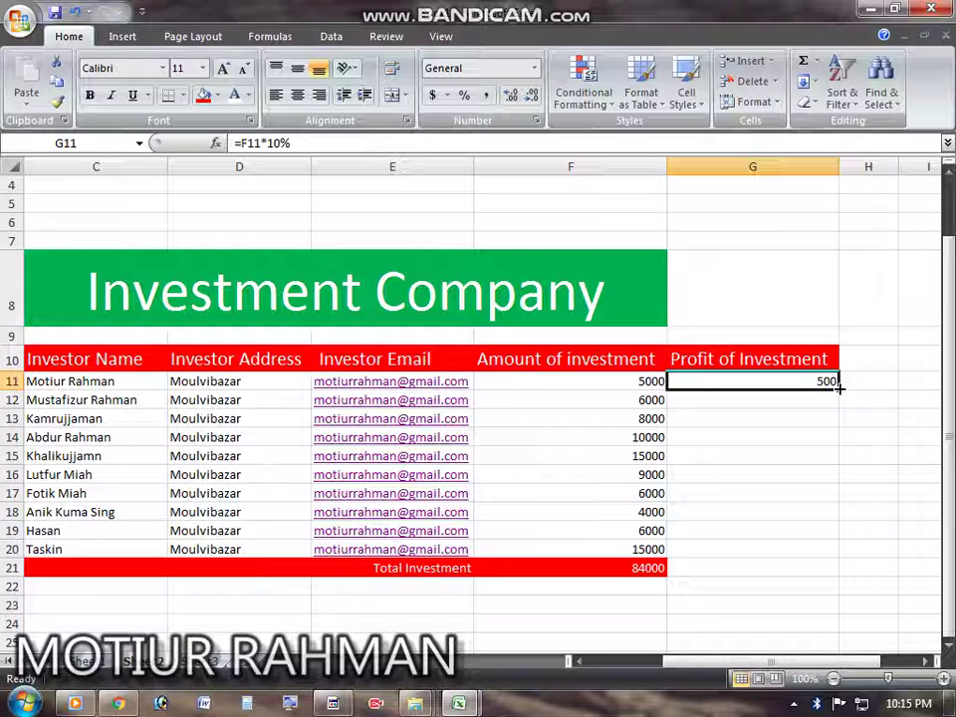
pyautogui.moveTo(839, 389); pyautogui.dragTo(836, 551)
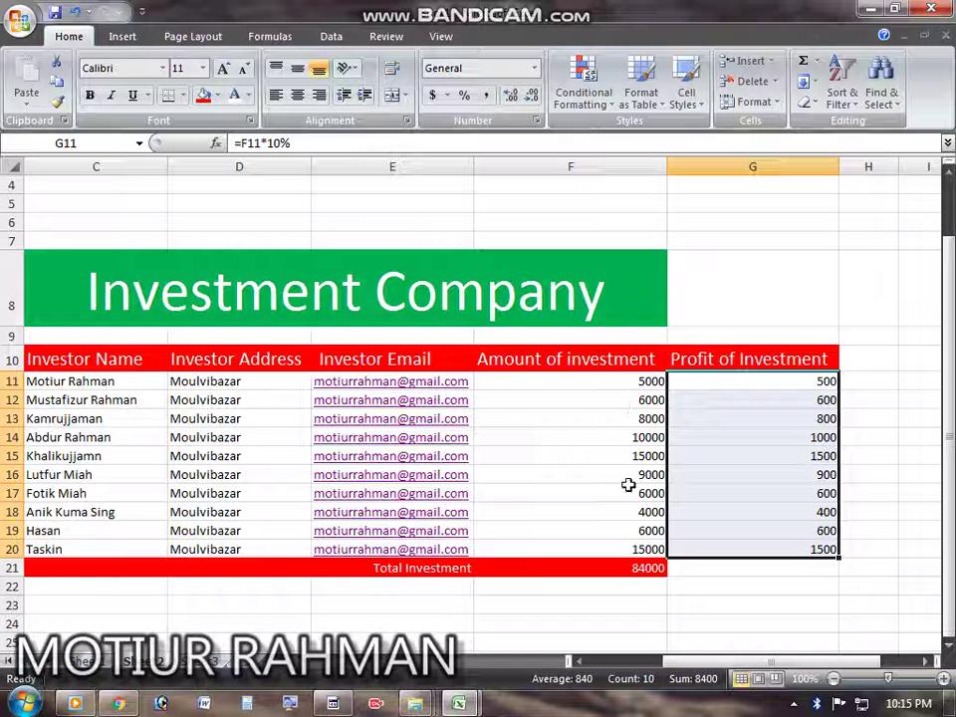
# Step: Change G11's formula to =F11*20% and fill it down to G20
pyautogui.click(881, 492)
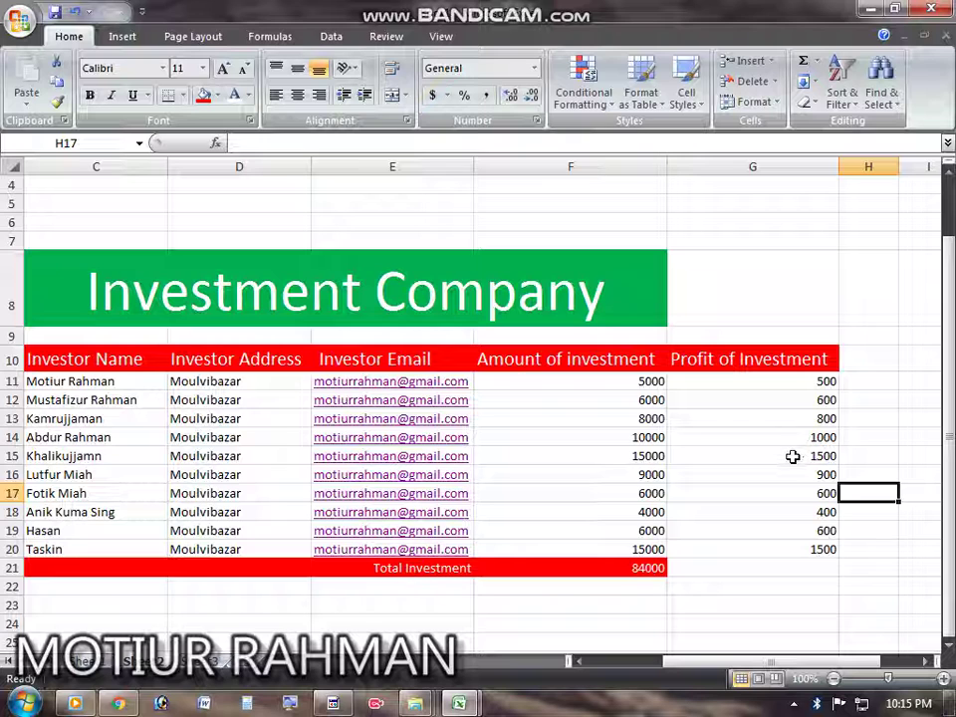
pyautogui.doubleClick(786, 378)
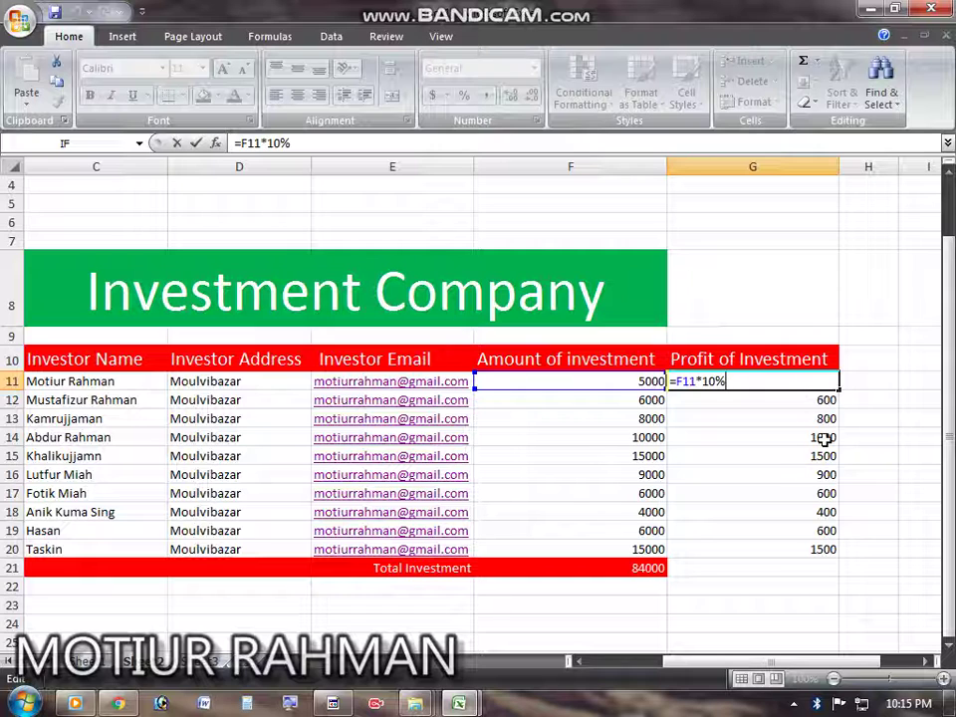
pyautogui.click(710, 381)
pyautogui.press('BackSpace')
pyautogui.write('2')
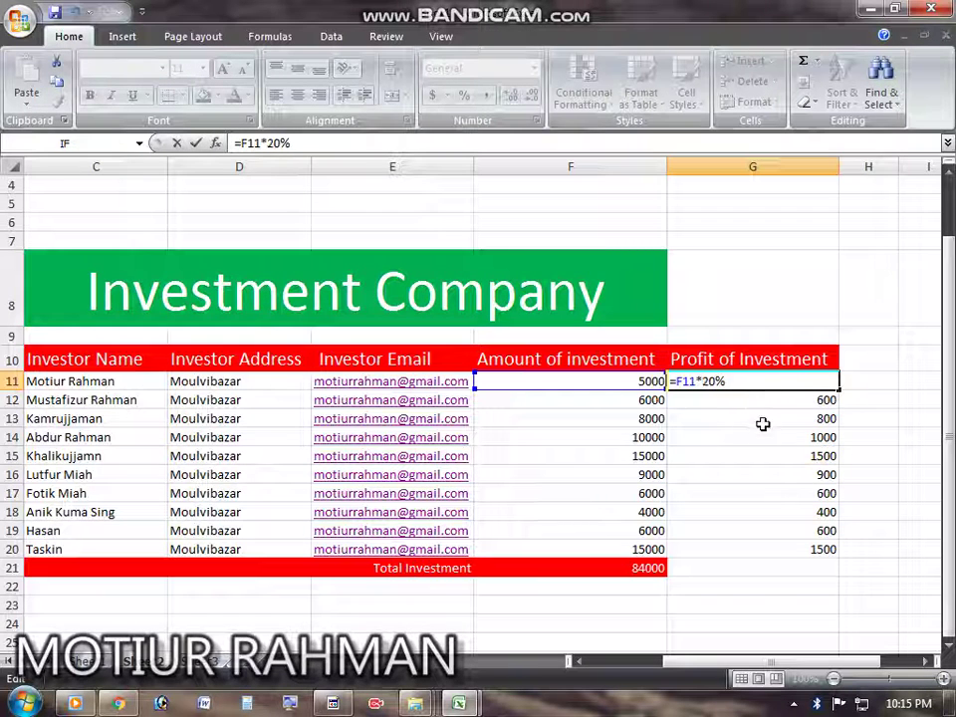
pyautogui.press('Return')
pyautogui.click(802, 383)
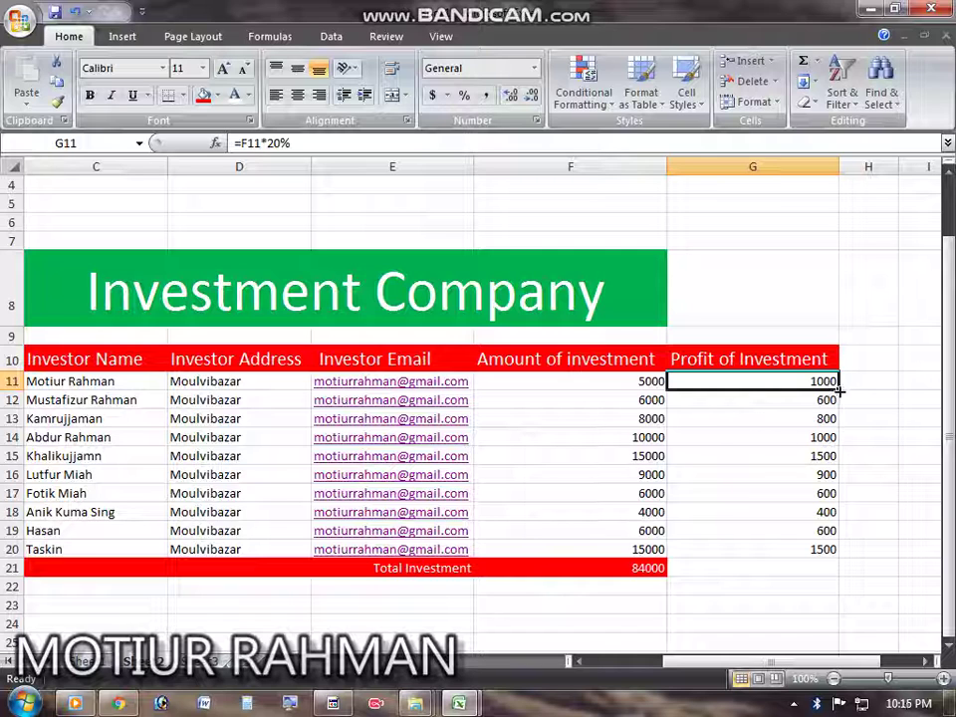
pyautogui.moveTo(840, 391); pyautogui.dragTo(840, 557)
pyautogui.click(872, 455)
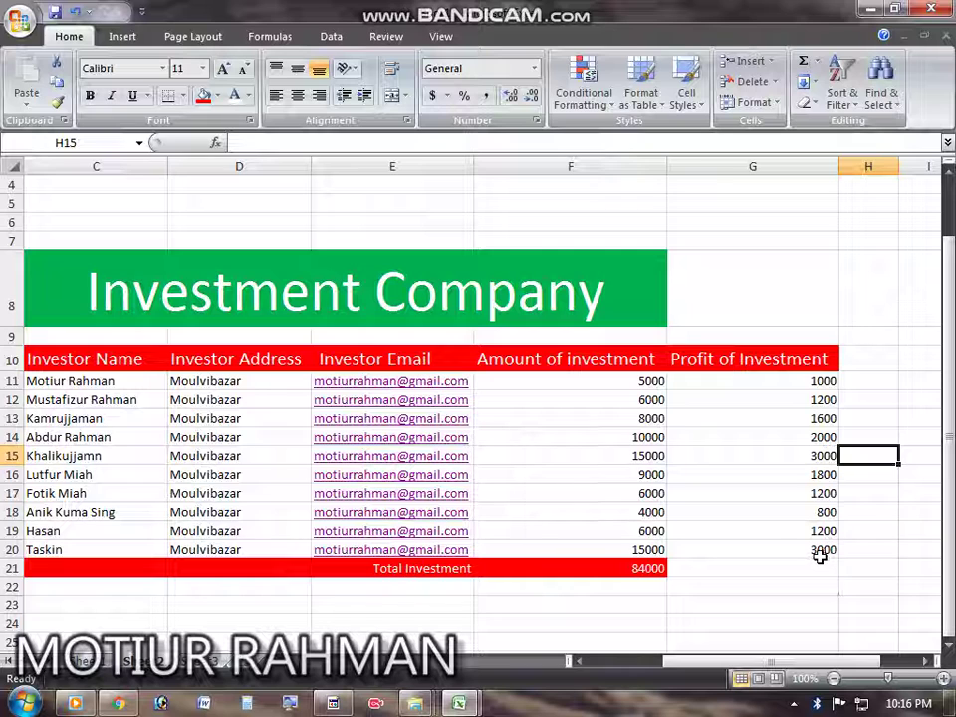
# Step: Enter =sum(G11:G20) in G21 for the 16800 profit total
pyautogui.click(691, 571)
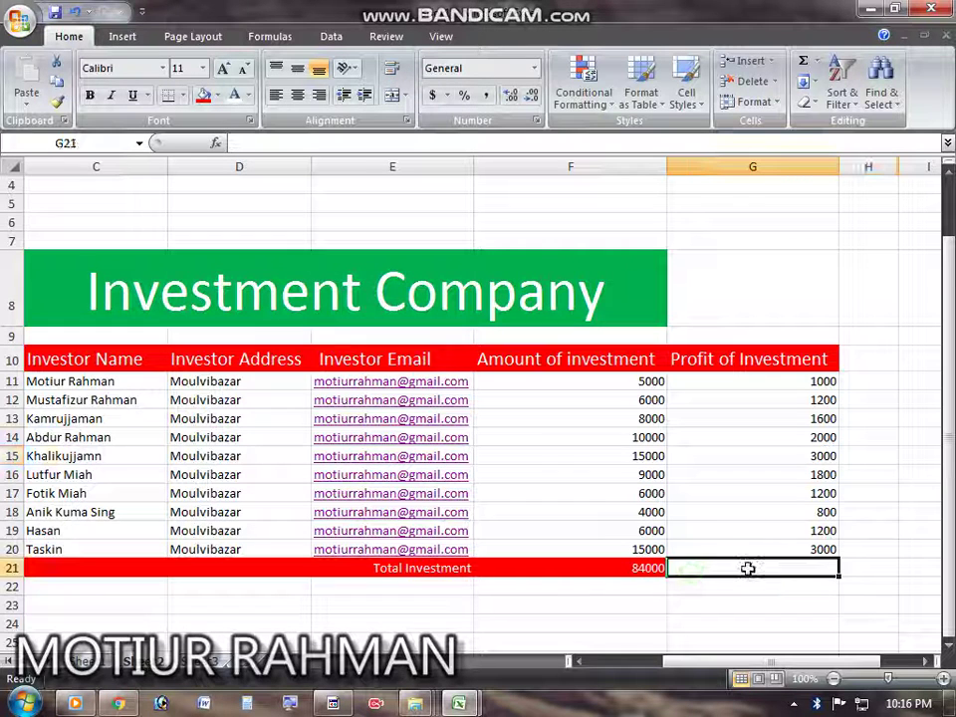
pyautogui.doubleClick(786, 568)
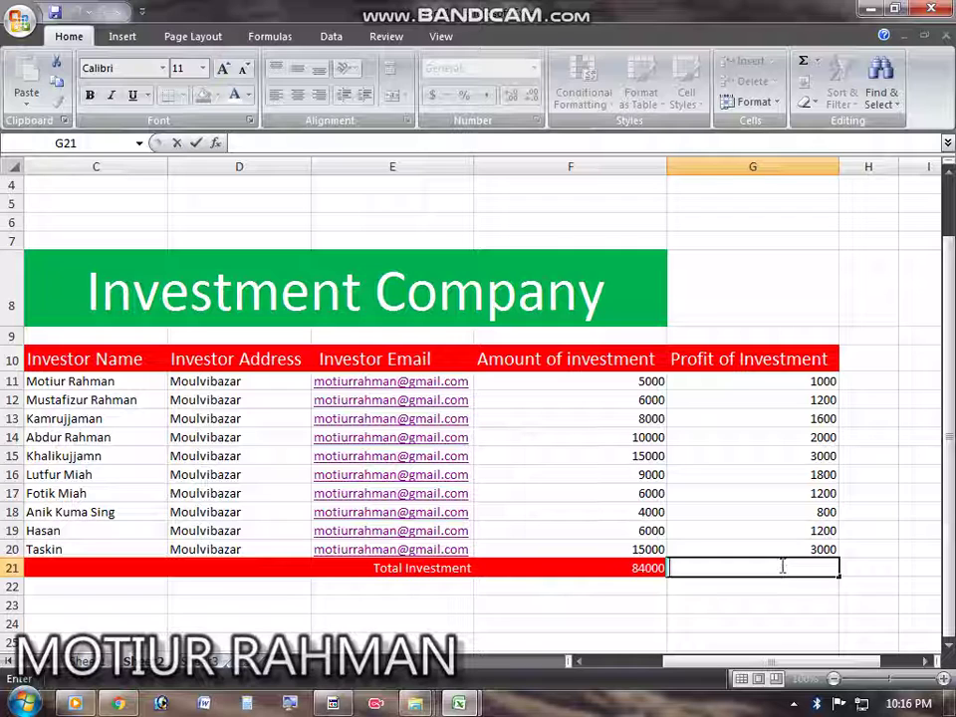
pyautogui.click(786, 568)
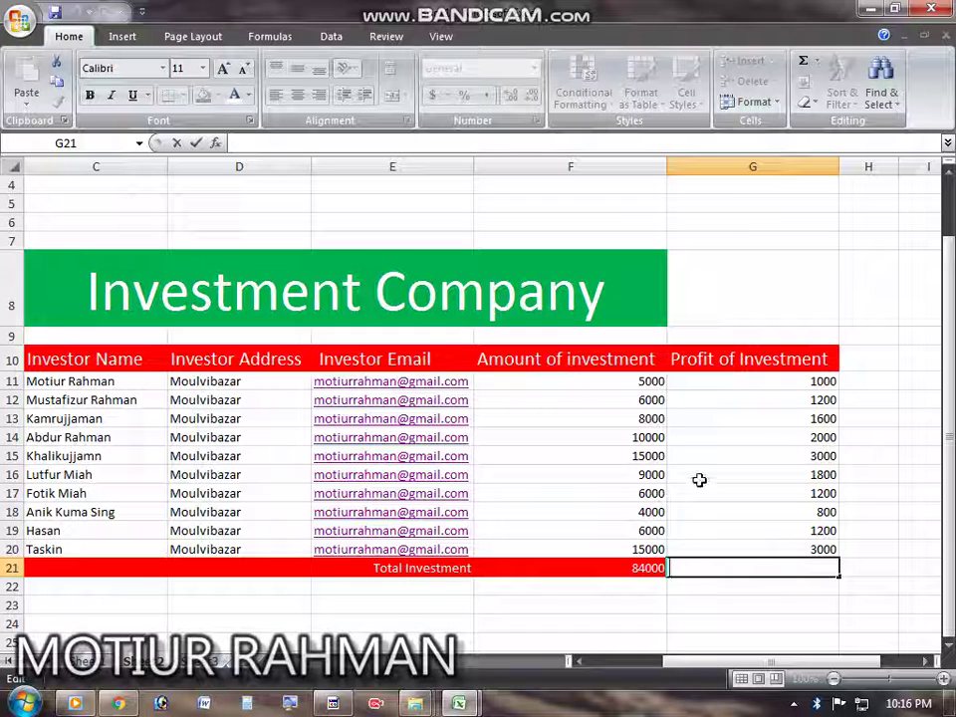
pyautogui.write('=su')
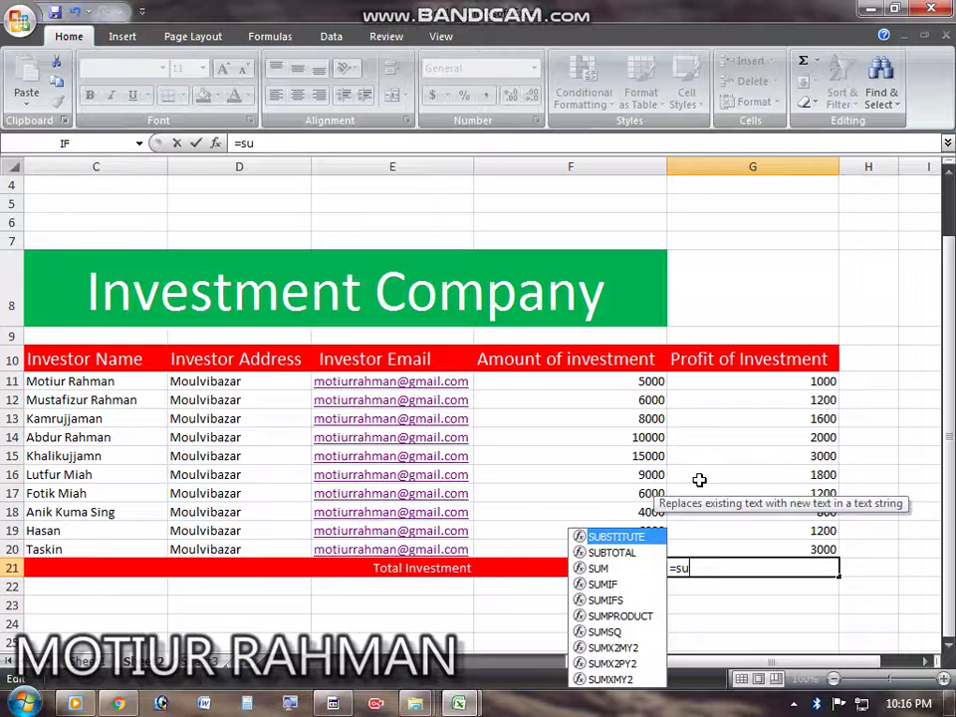
pyautogui.write('m(')
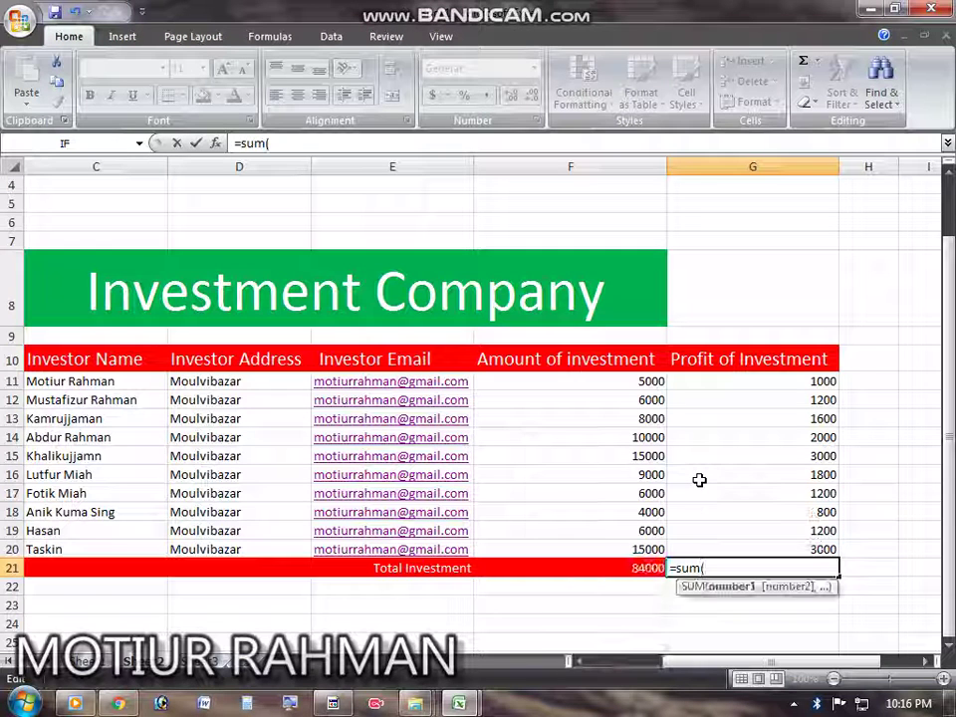
pyautogui.click(807, 377)
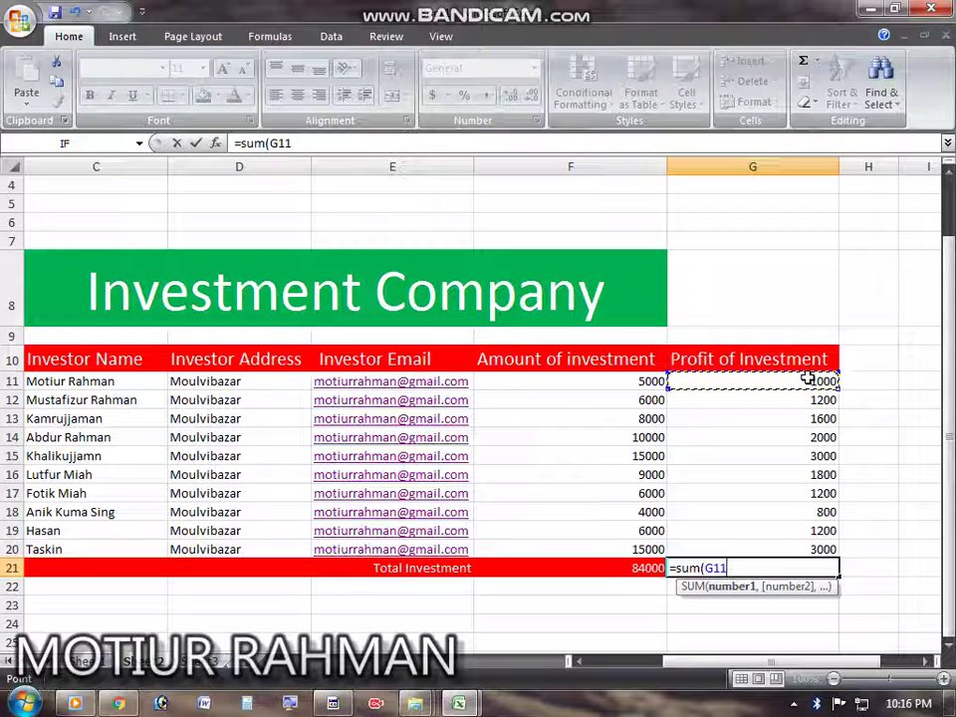
pyautogui.press('F8')
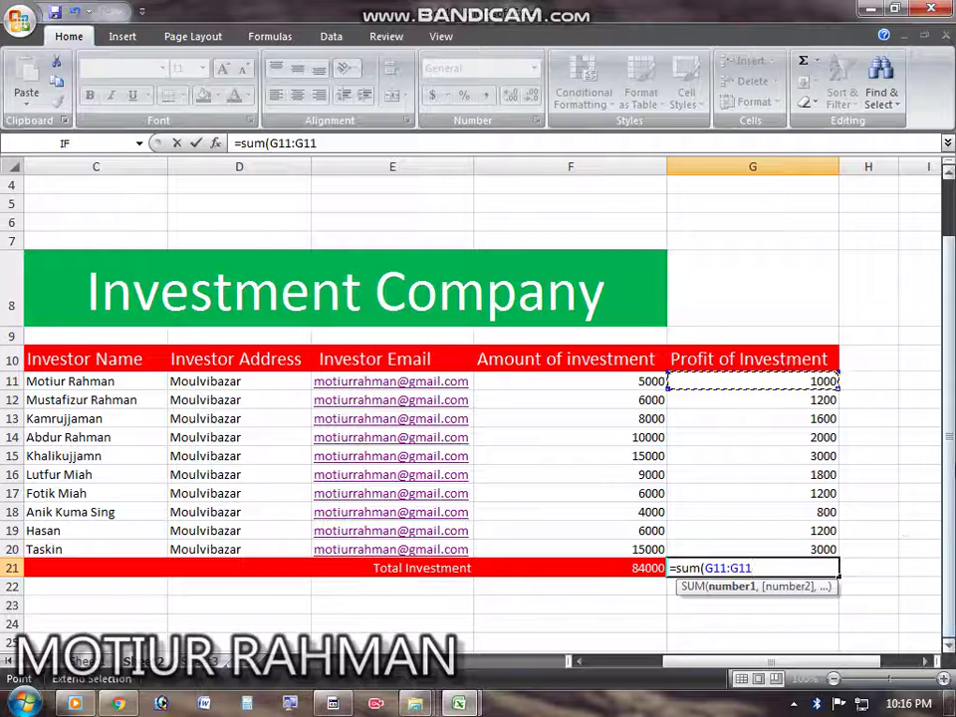
pyautogui.click(816, 547)
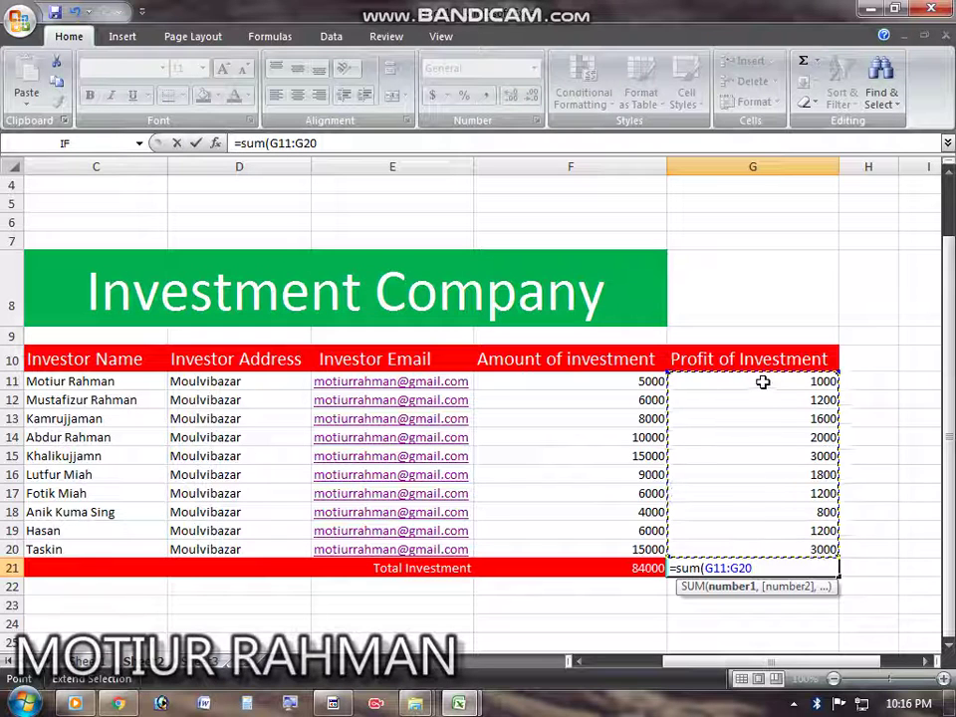
pyautogui.moveTo(763, 381); pyautogui.dragTo(768, 550)
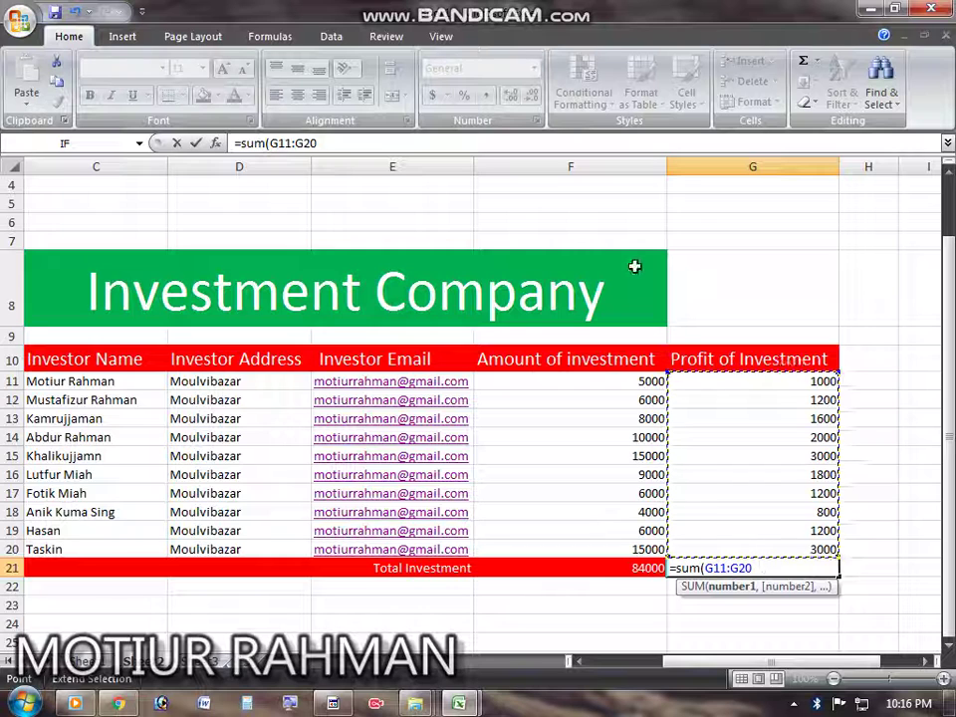
pyautogui.write(')')
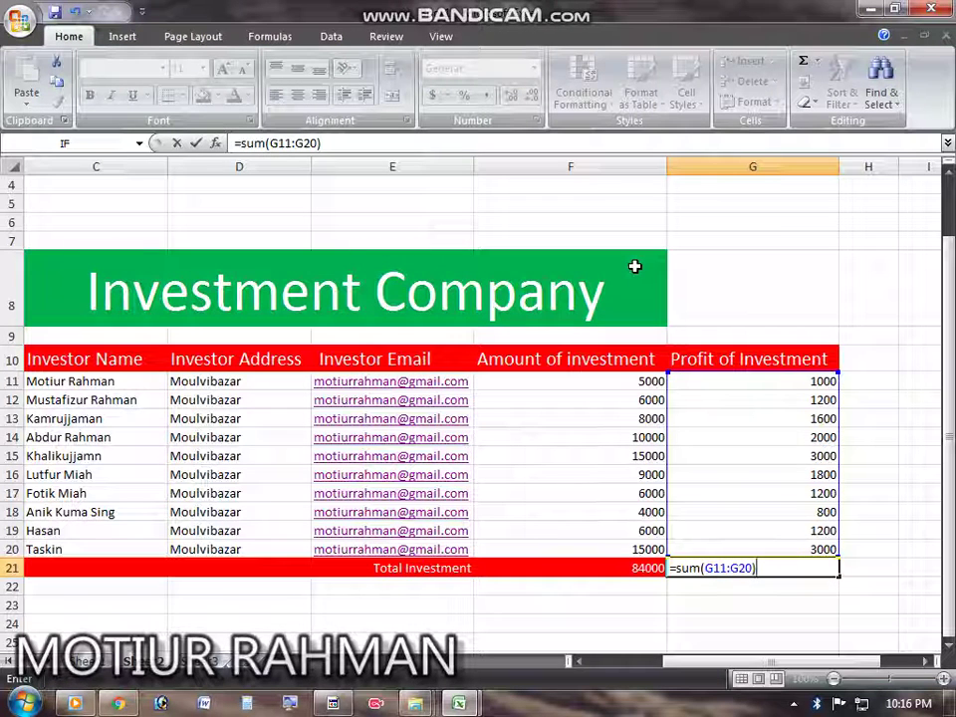
pyautogui.press('Return')
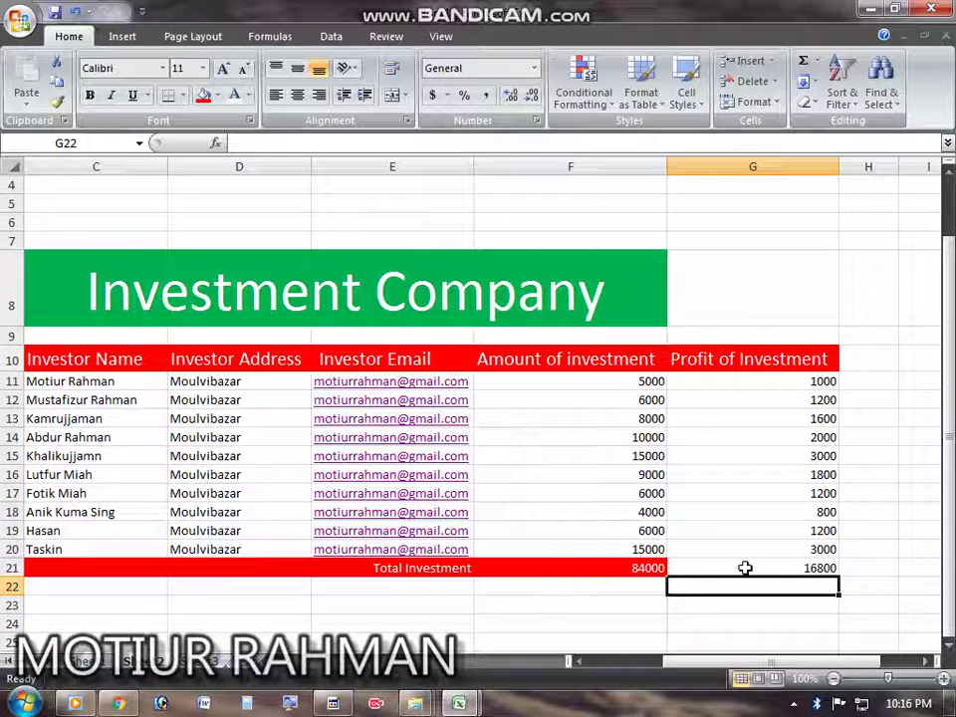